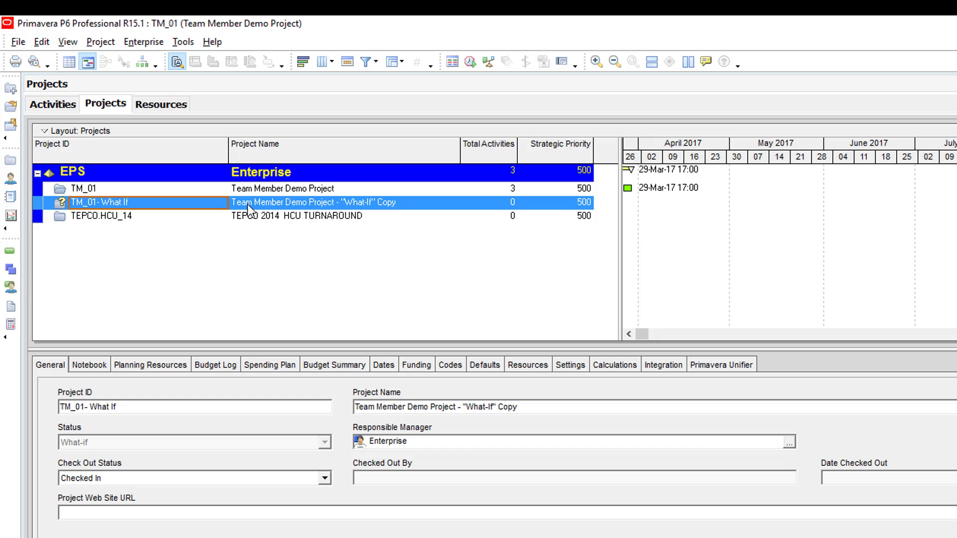
- Open the TM_01- What If project and view the available options for its project status
click(247, 202)
right_click(247, 202)
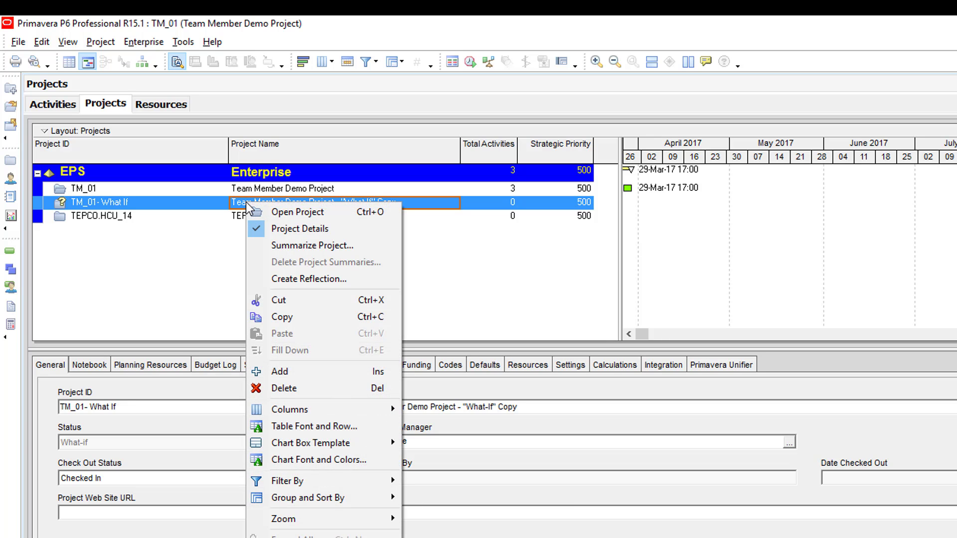
click(271, 211)
click(11, 124)
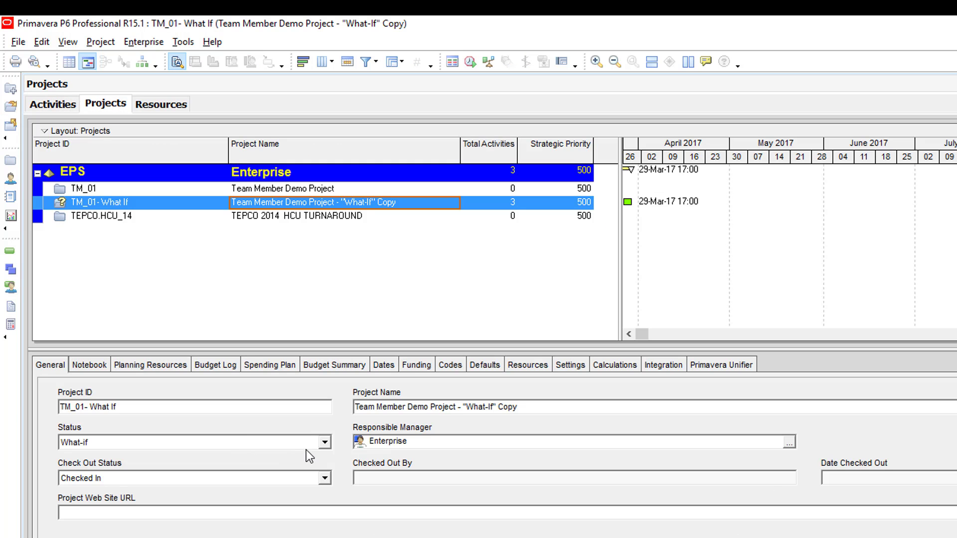
click(326, 442)
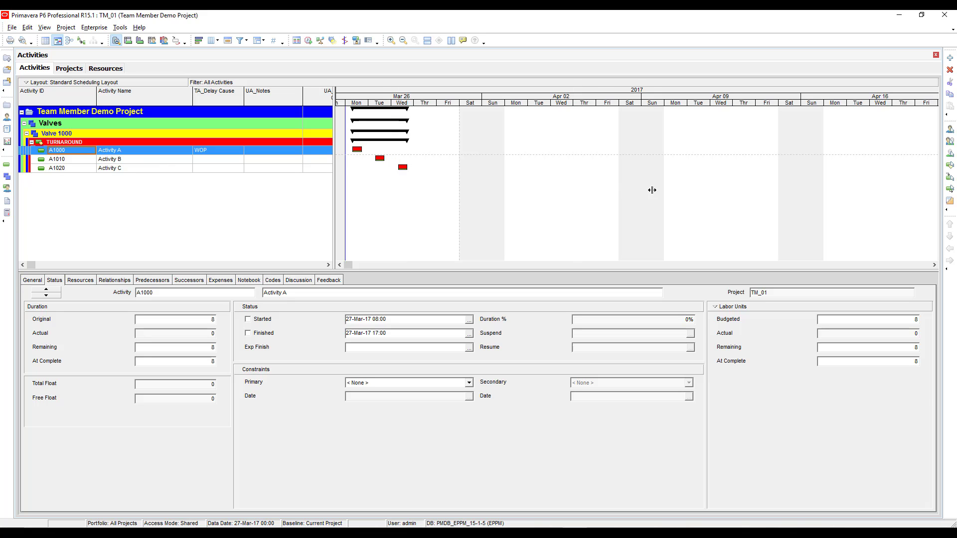
- Widen the activity table to expose the Owner column and assign teamlead1 as owner of activity A1000
drag(652, 190, 677, 191)
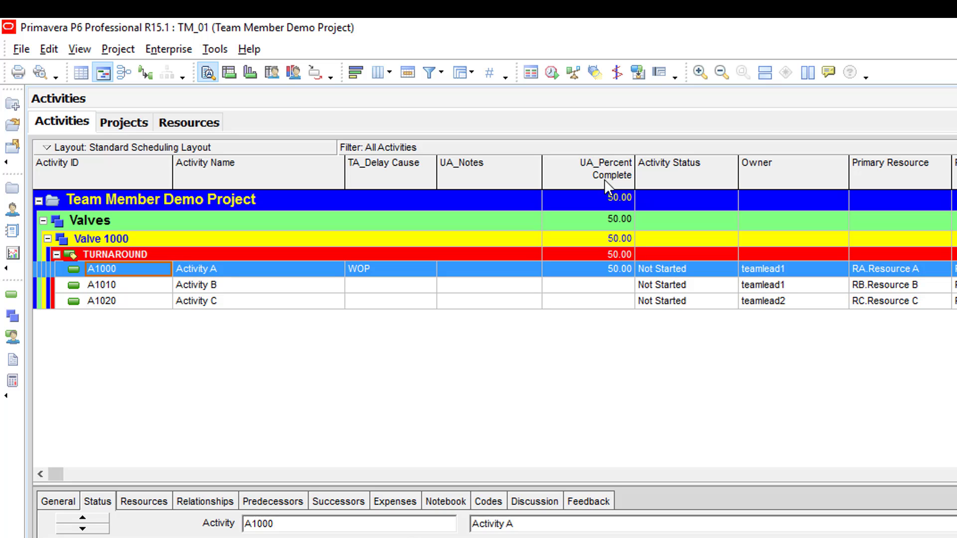
click(774, 271)
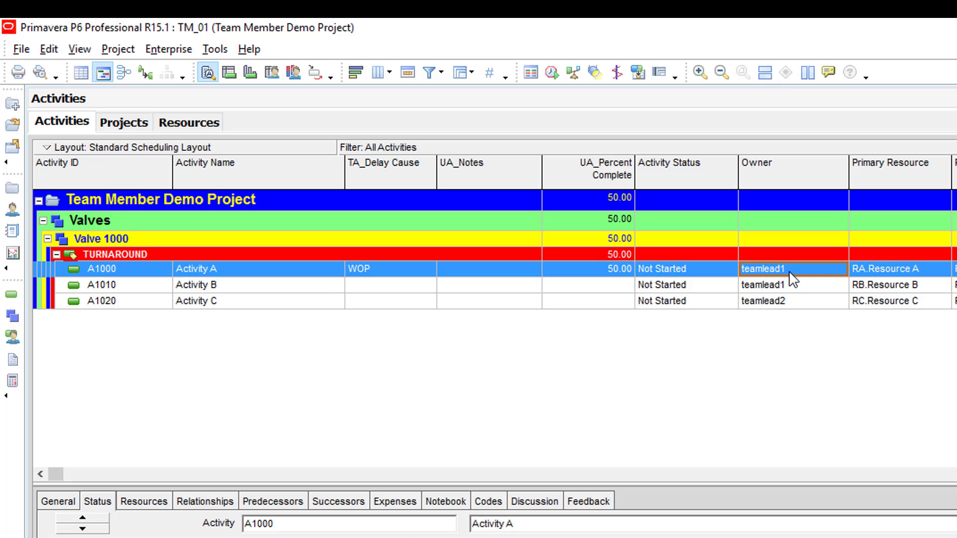
double_click(839, 269)
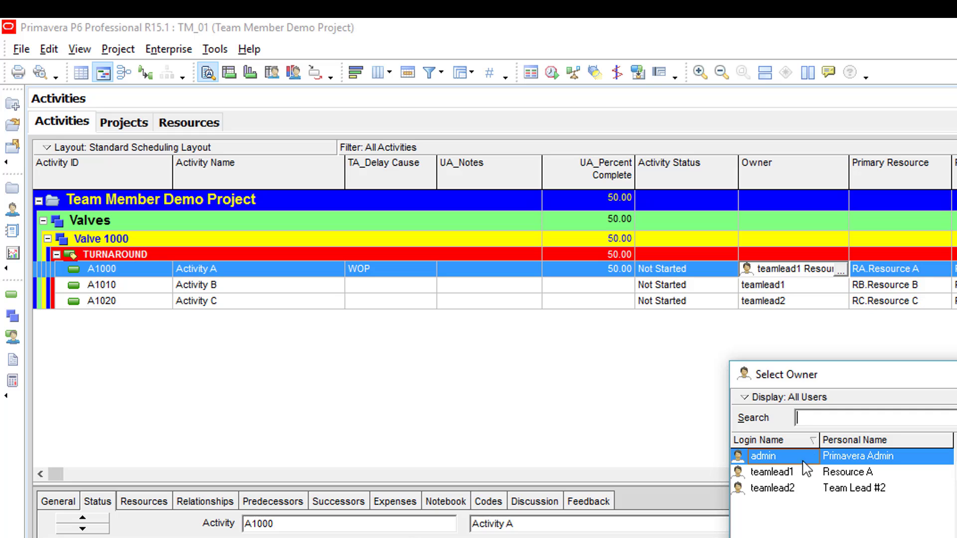
click(776, 472)
double_click(776, 472)
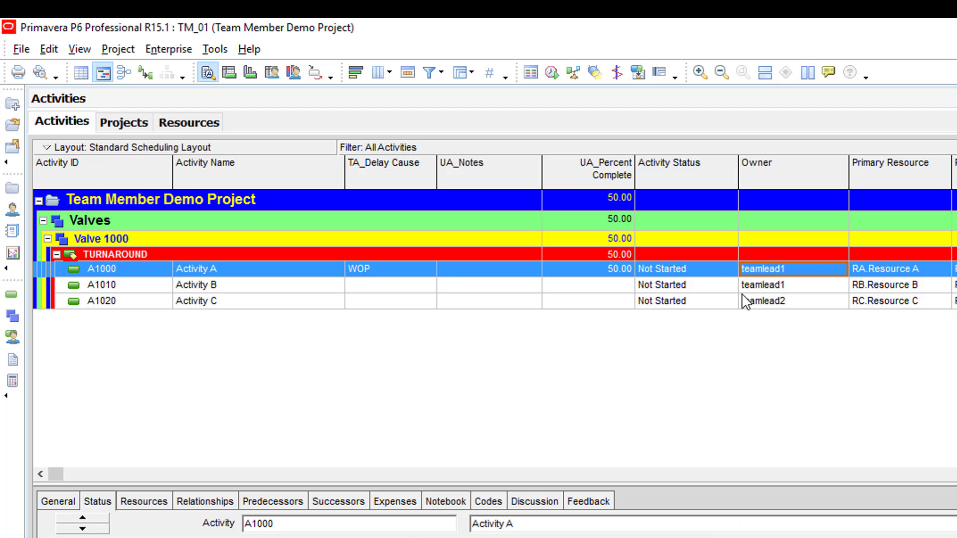
- Compare the status and owner entries of activities A1000, A1010 and A1020
click(705, 272)
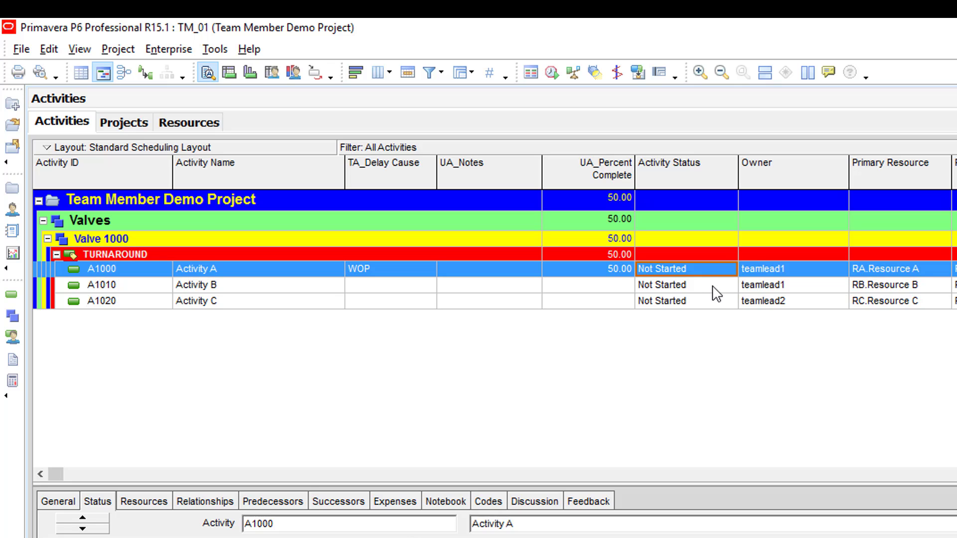
shift+click(712, 285)
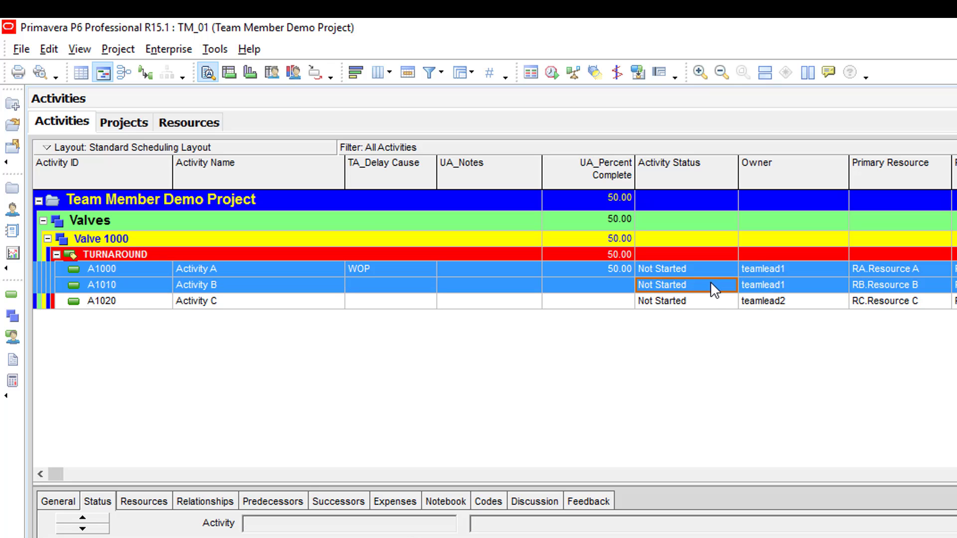
click(787, 301)
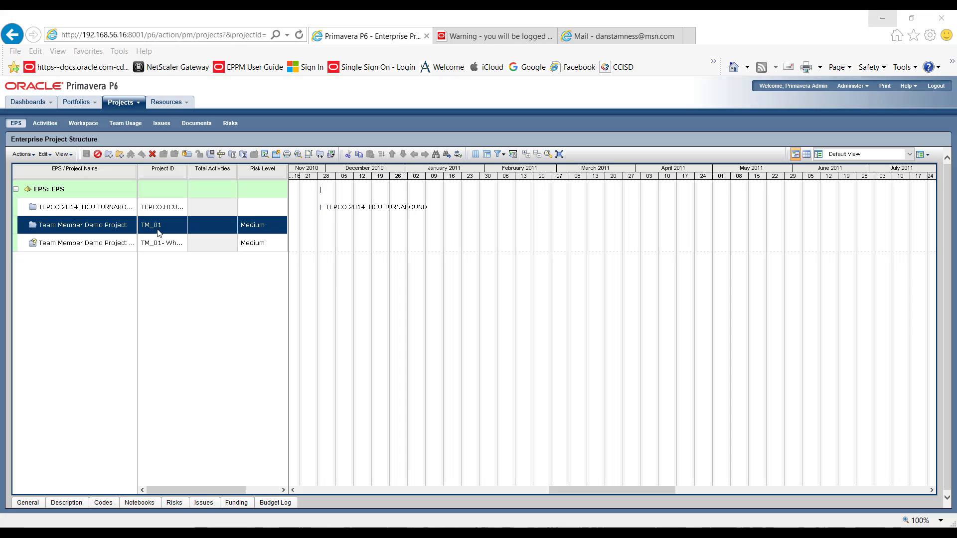
- Switch to the Primavera P6 web application and open the Team Member preferences of Team Member Demo Project
click(143, 225)
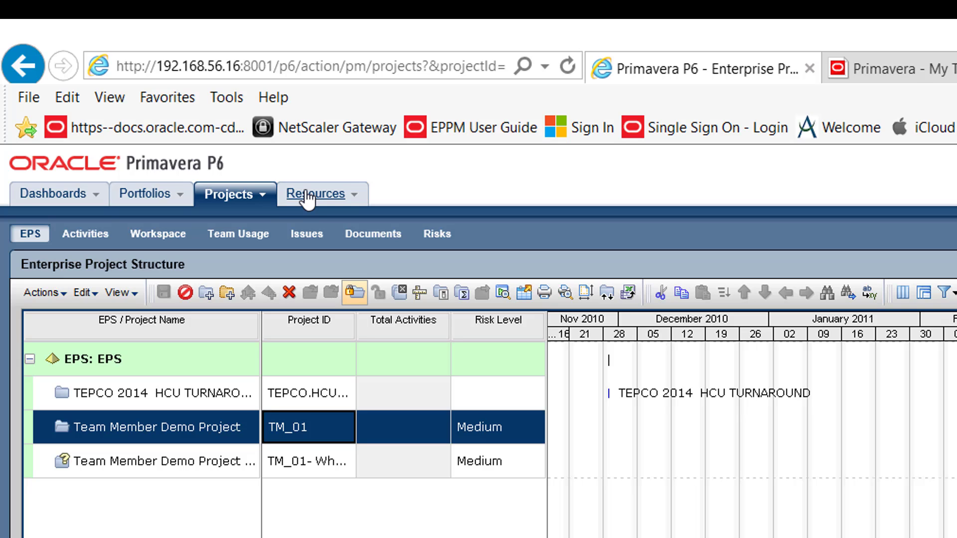
click(229, 195)
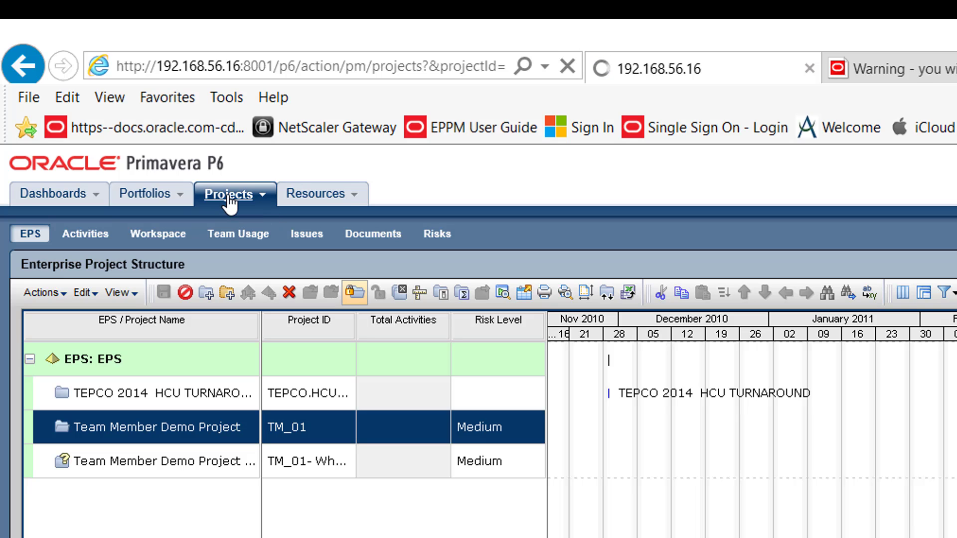
click(196, 397)
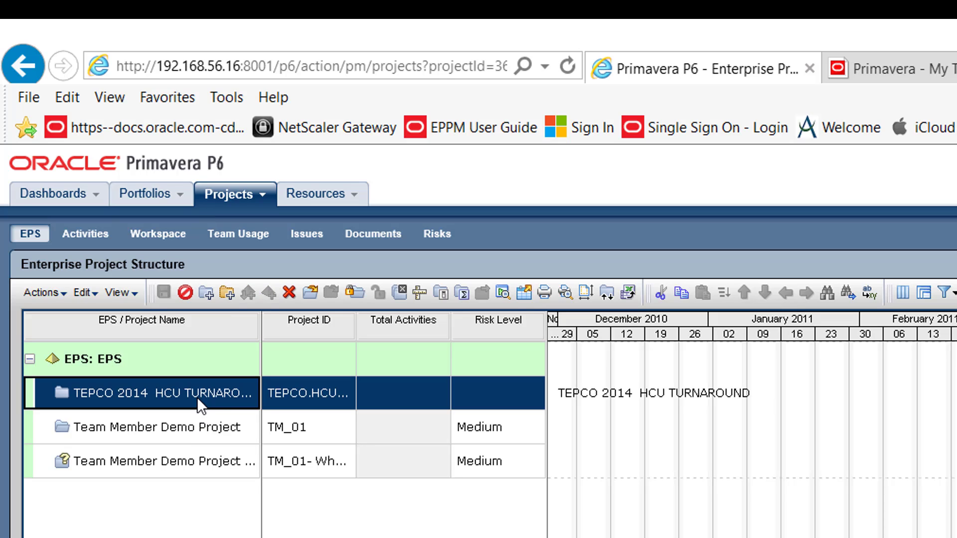
click(208, 429)
right_click(209, 429)
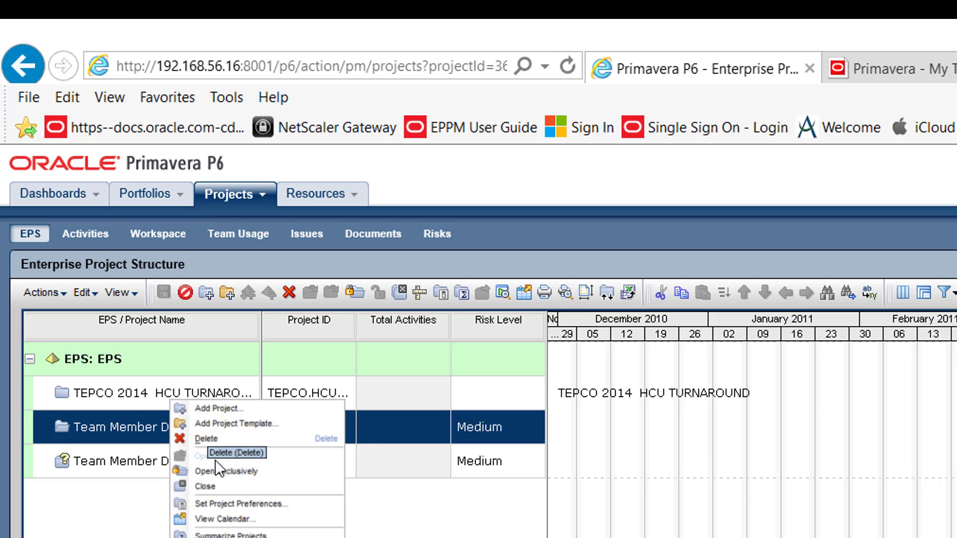
click(264, 503)
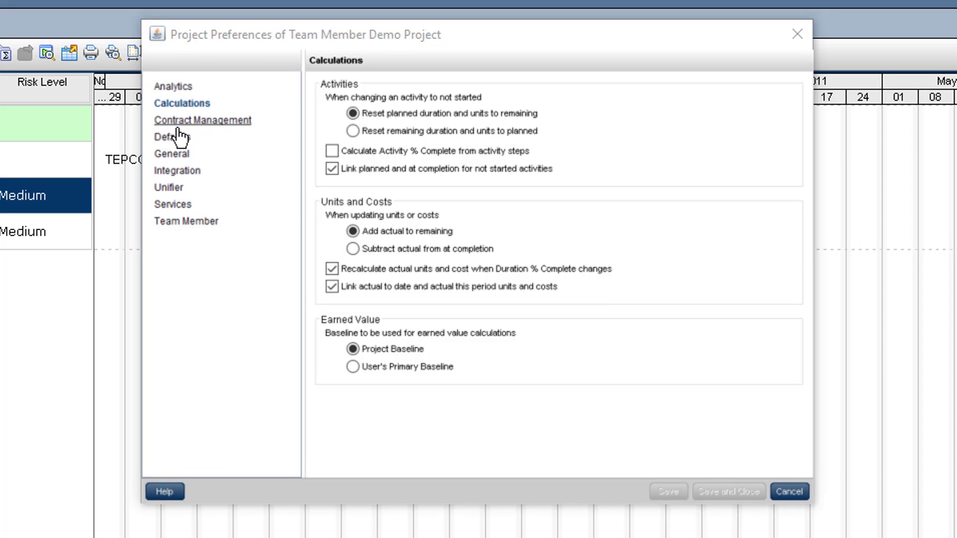
click(186, 225)
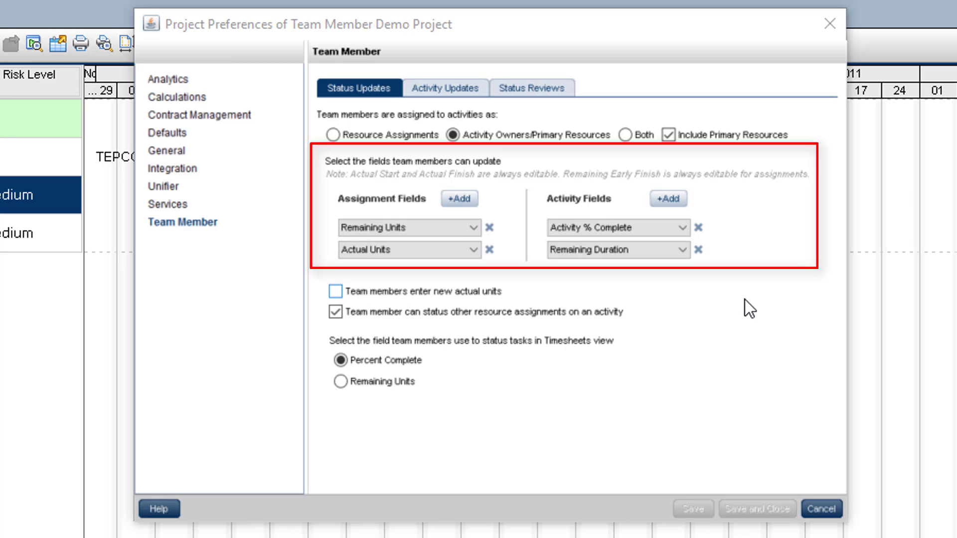
- Remove Actual Units and Remaining Units from the assignment fields that team members can update
click(723, 378)
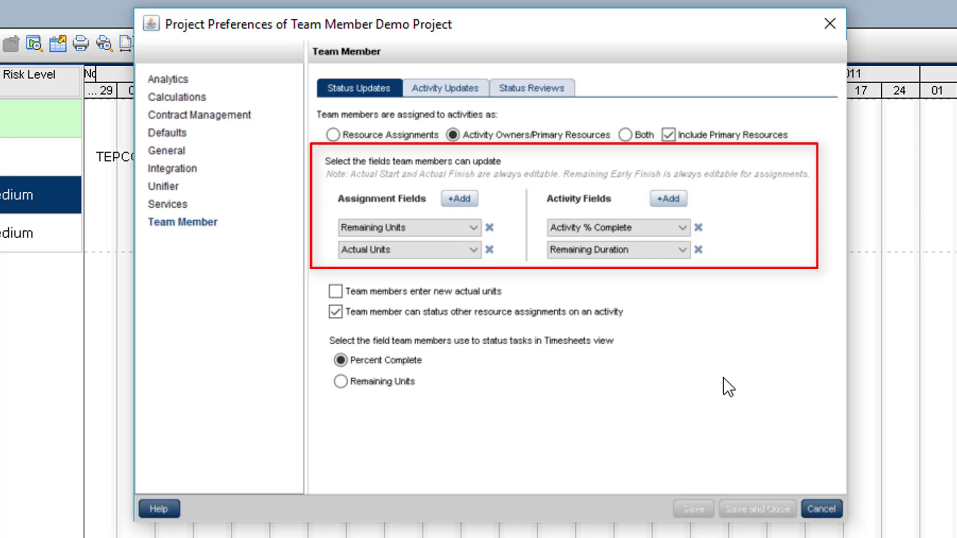
key(alt+Down)
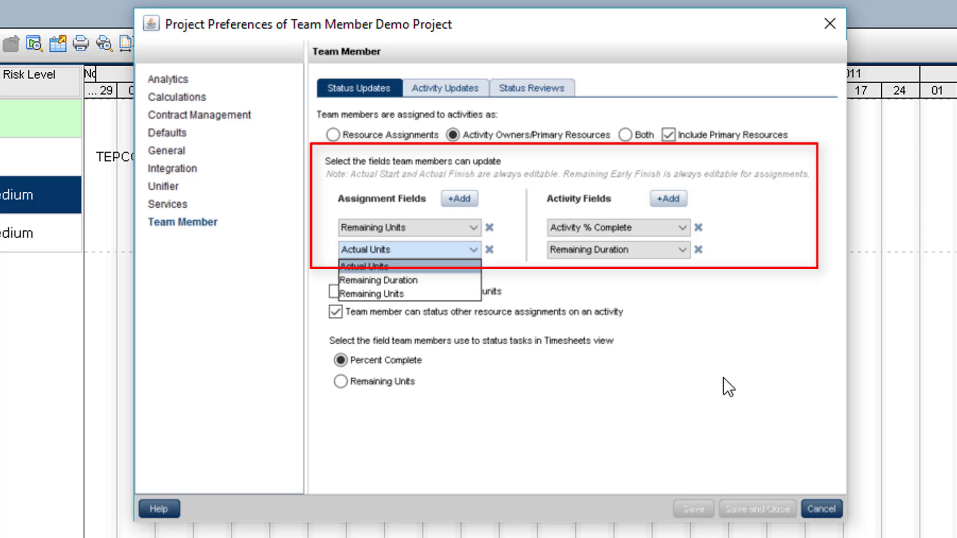
key(Escape)
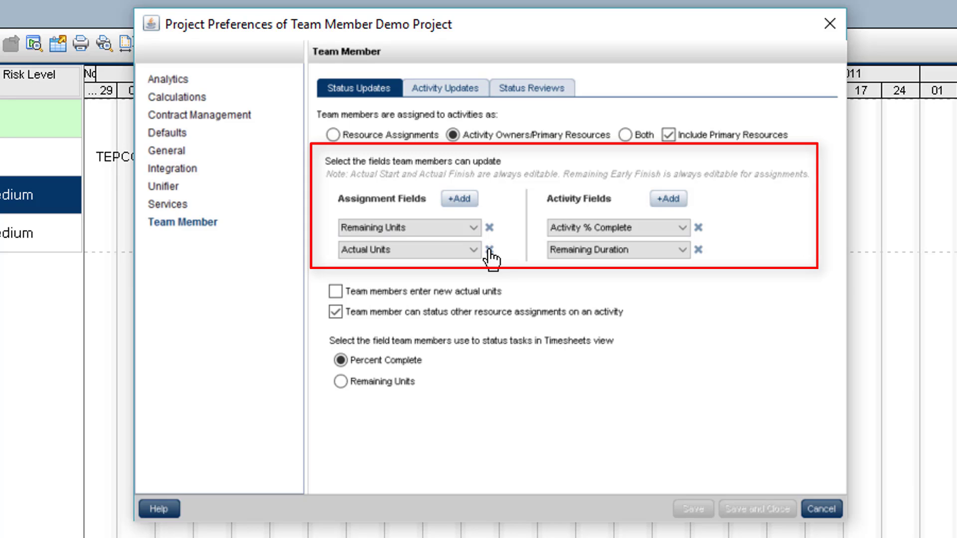
click(490, 250)
click(490, 228)
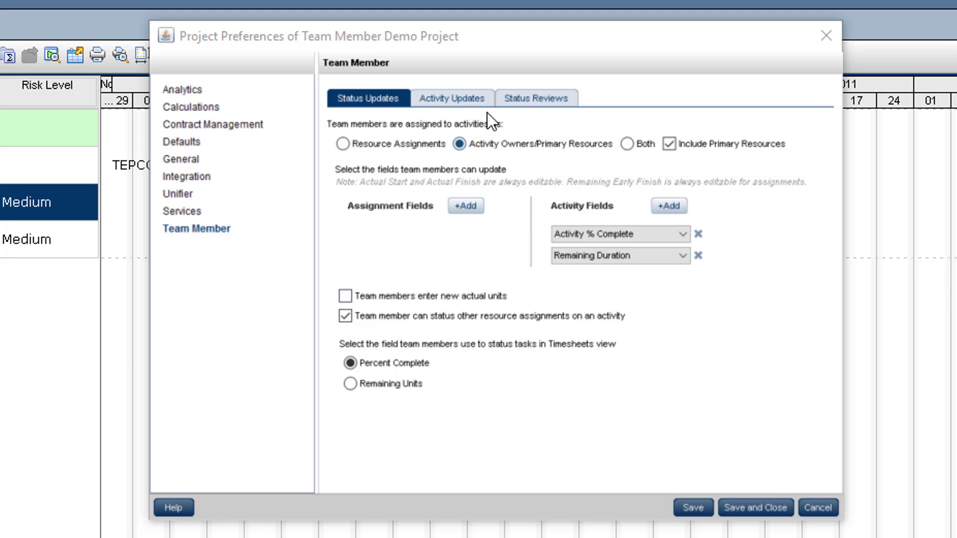
- Disallow team members from assigning themselves to activities, check the status review settings, and save and close the project preferences
click(467, 100)
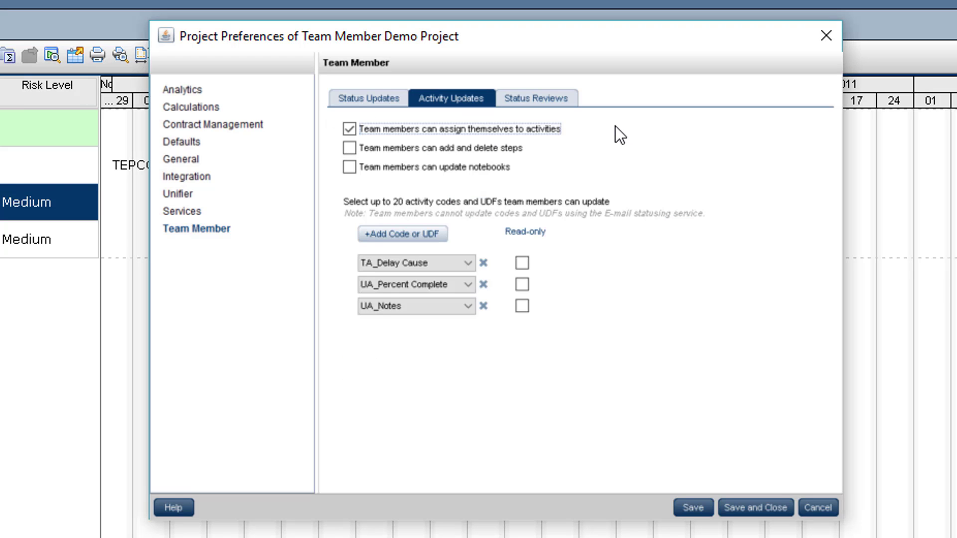
click(351, 130)
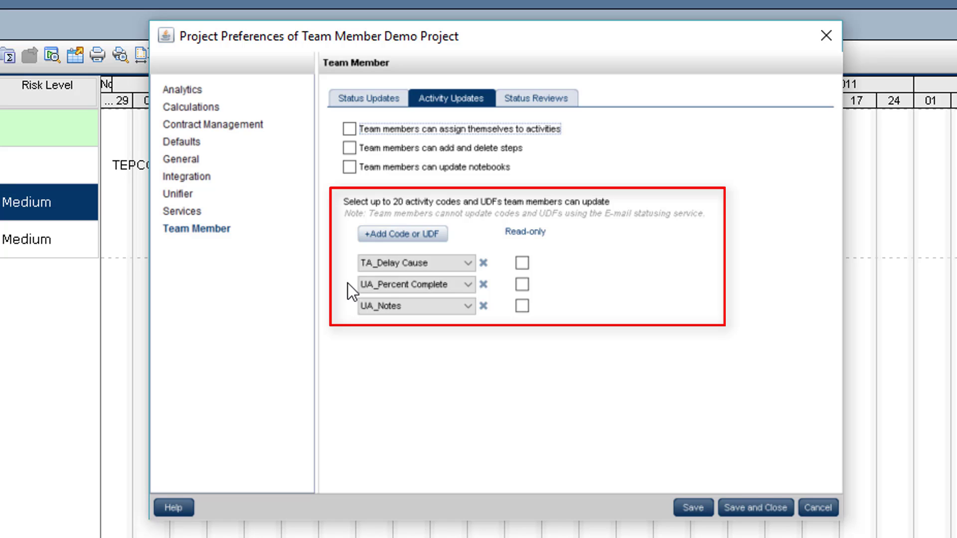
click(543, 100)
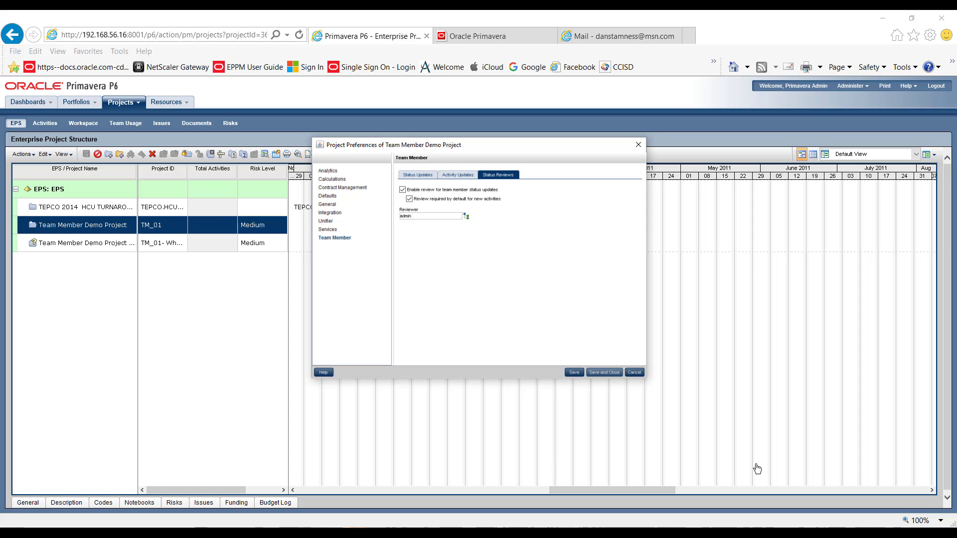
click(605, 374)
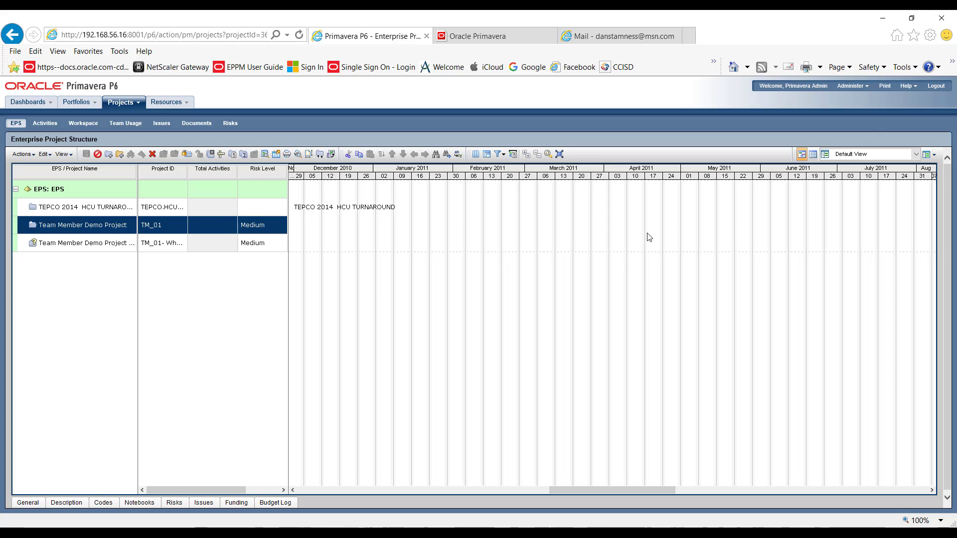
- Open the User Access administration and expand the <Admin Superuser> user group
click(854, 87)
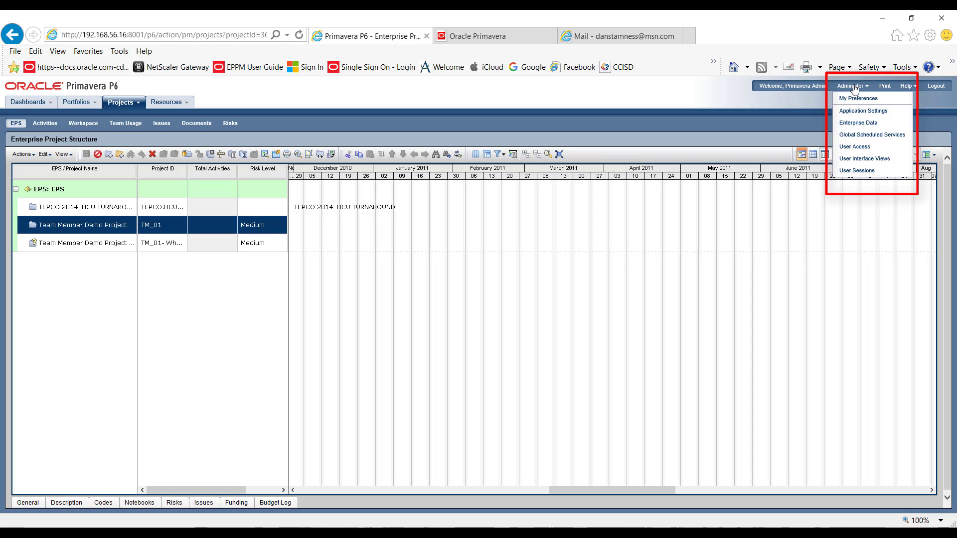
click(855, 147)
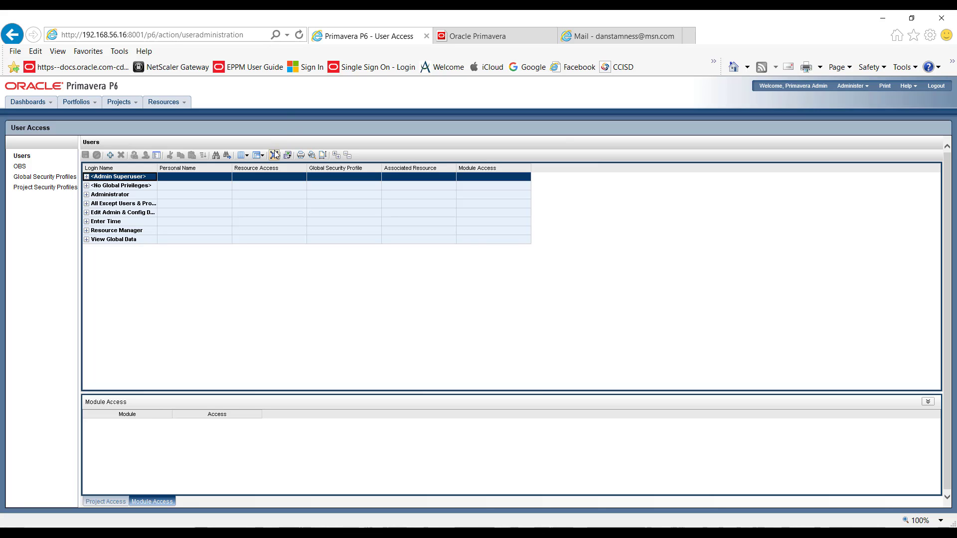
click(86, 177)
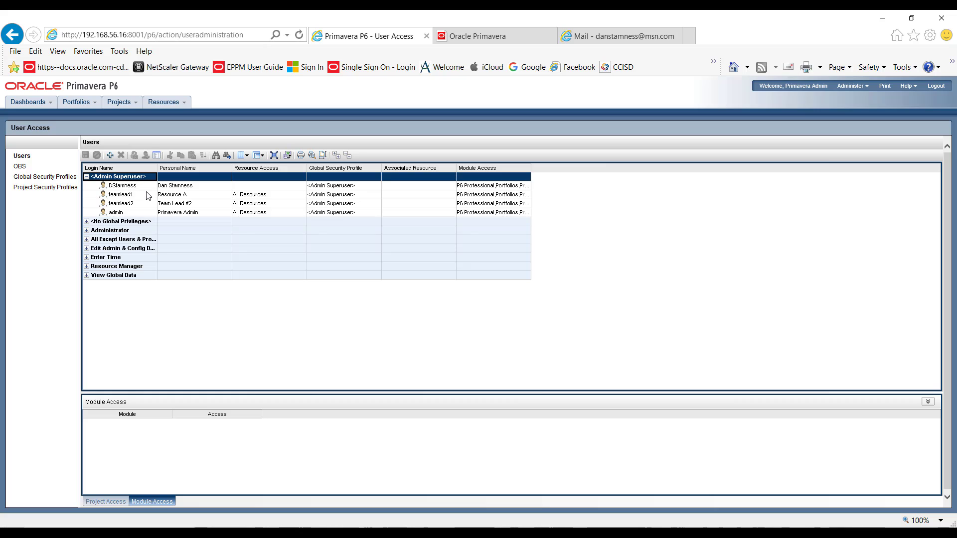
- Inspect the module access of the admin, teamlead1 and teamlead2 users
click(142, 215)
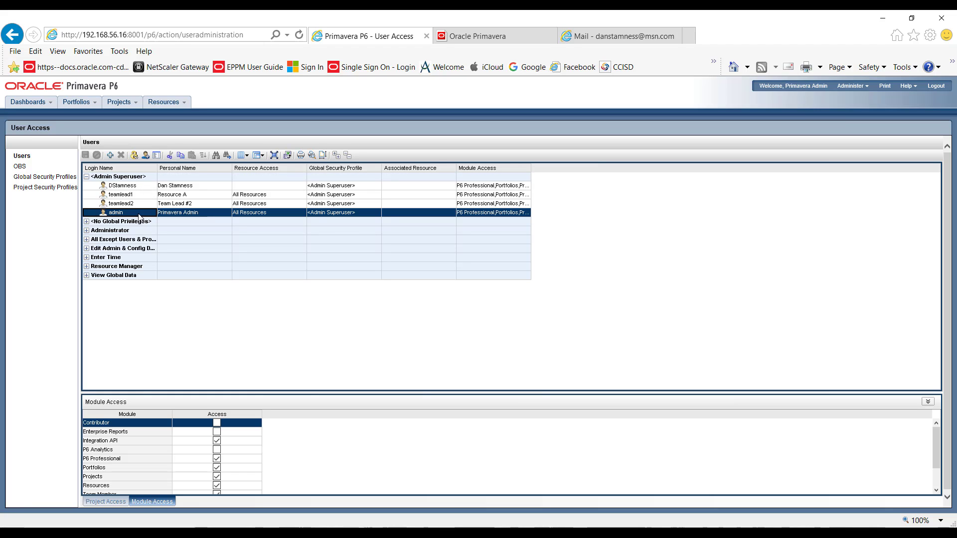
click(139, 197)
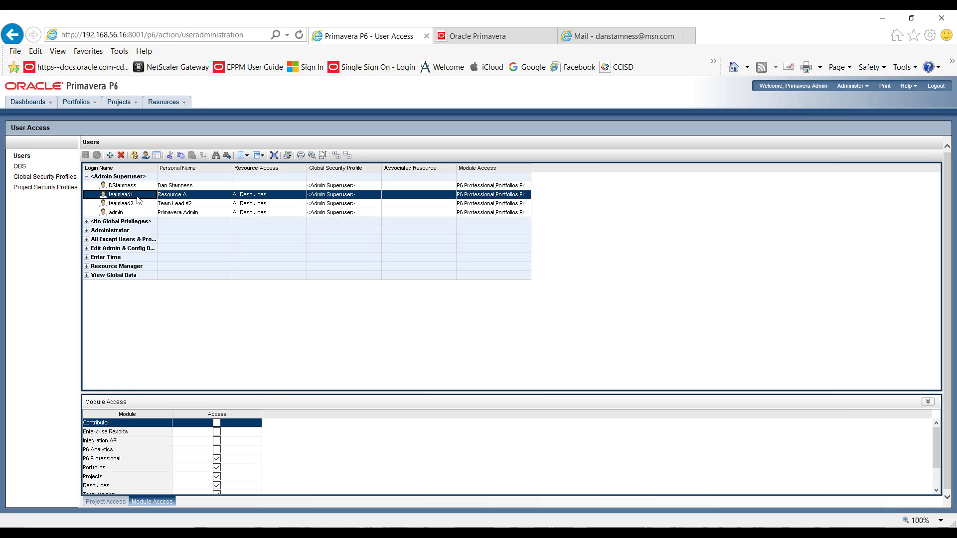
click(141, 204)
click(139, 198)
click(142, 205)
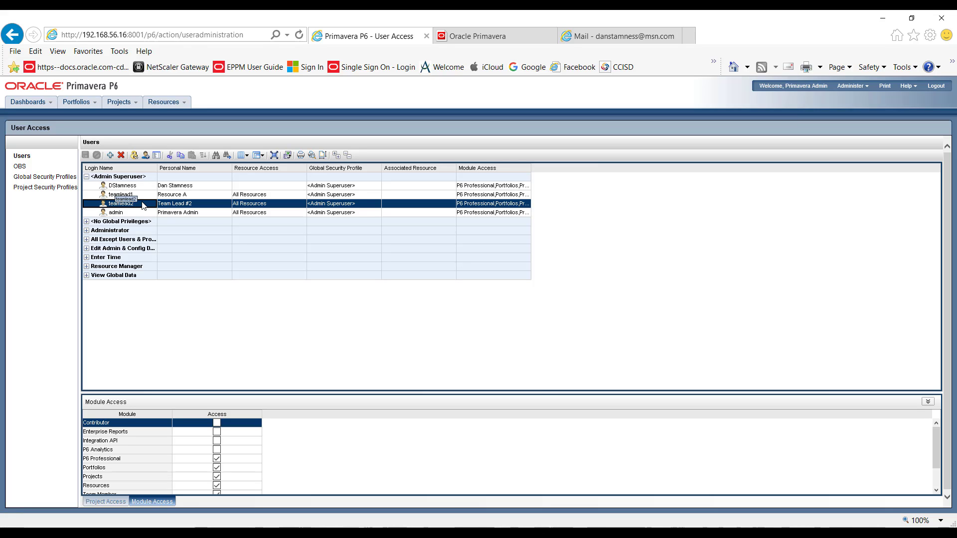
click(149, 196)
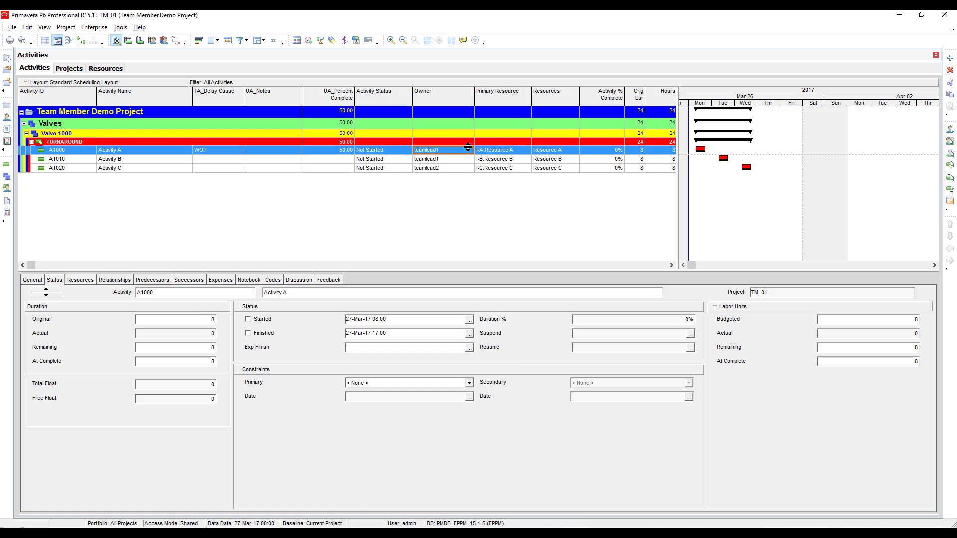
- Switch to Primavera P6 Professional and check the owner assigned to each of activities A1000, A1010 and A1020
click(453, 158)
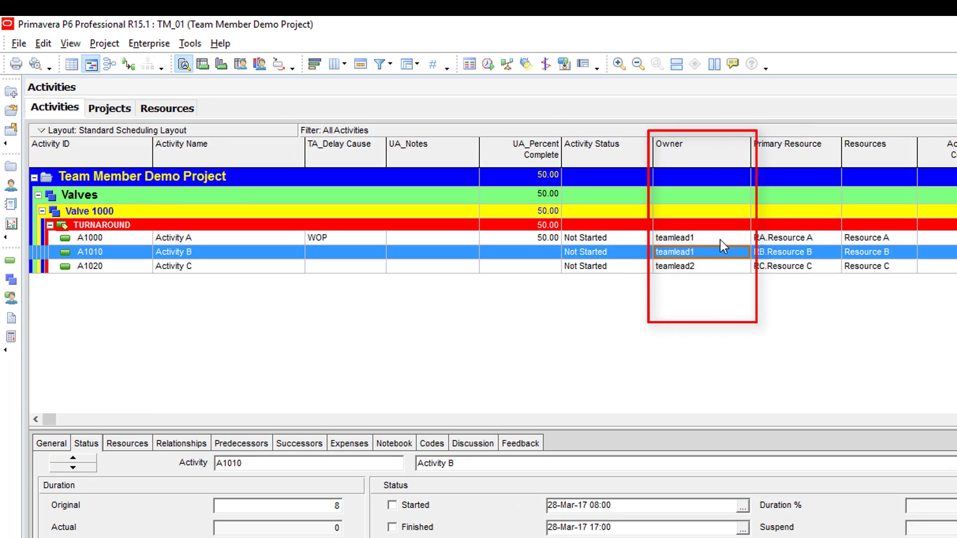
click(720, 240)
click(720, 253)
click(718, 265)
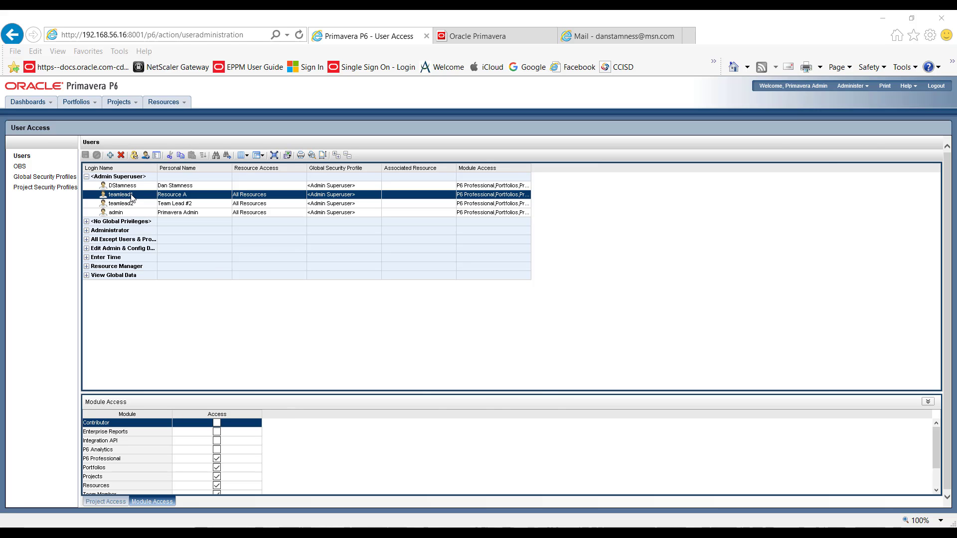
- Return to User Access in the P6 web application and check teamlead1's access to the Team Member module
scroll(315, 443, down, 1)
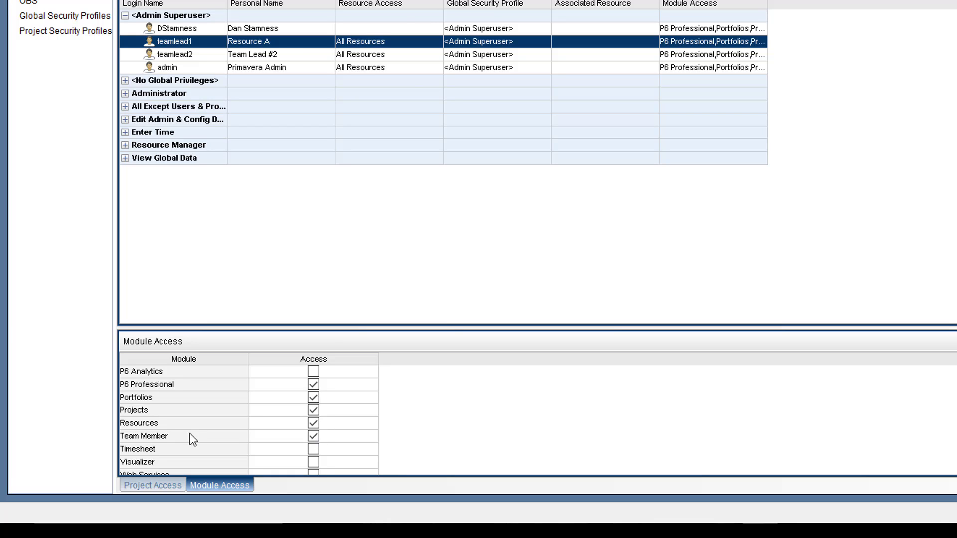
click(329, 437)
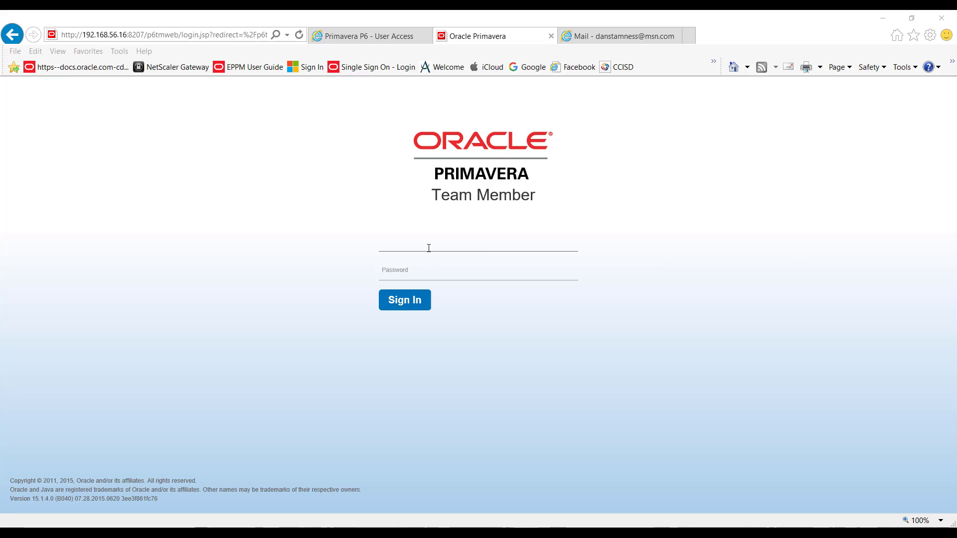
- Sign in to Primavera Team Member as teamlead1, entering the account password
click(424, 244)
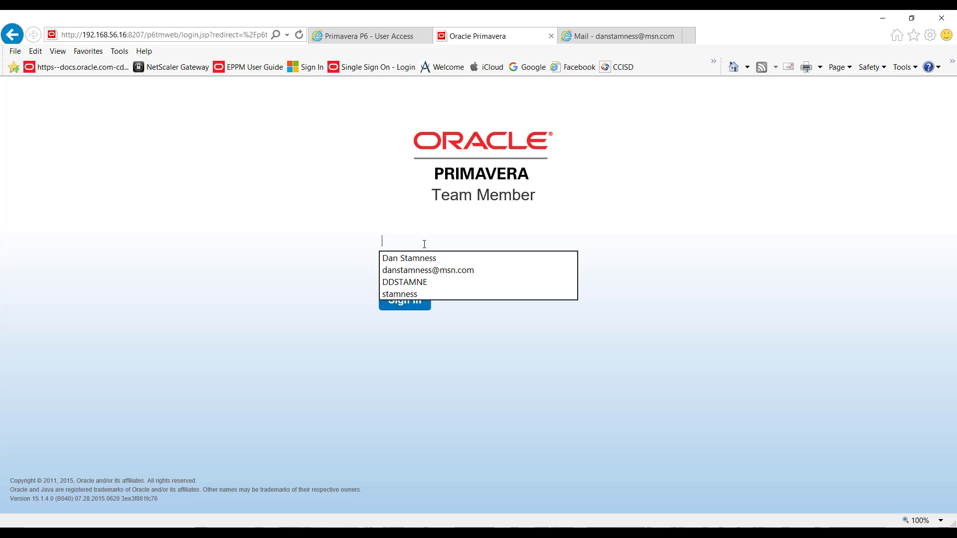
text(tea)
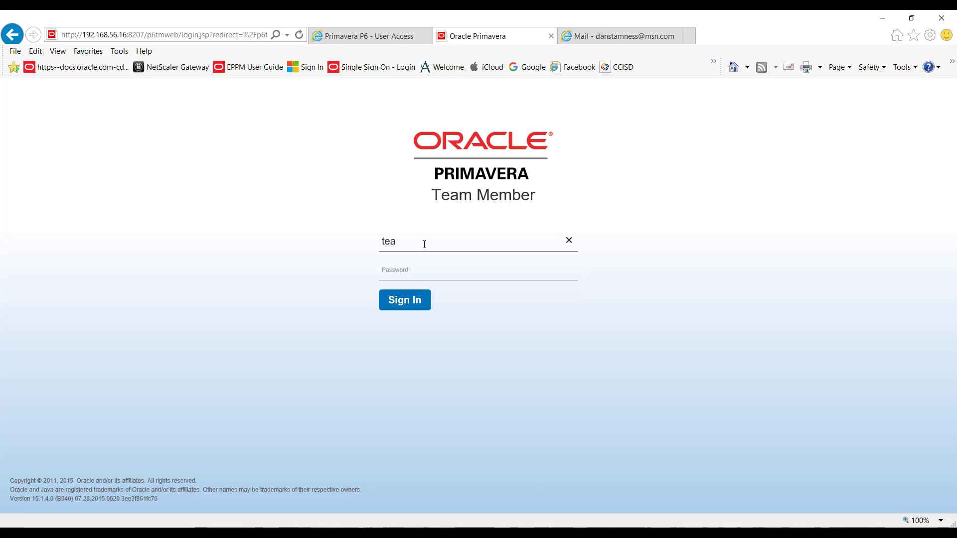
text(mlead1)
key(Tab)
text(**)
key(Return)
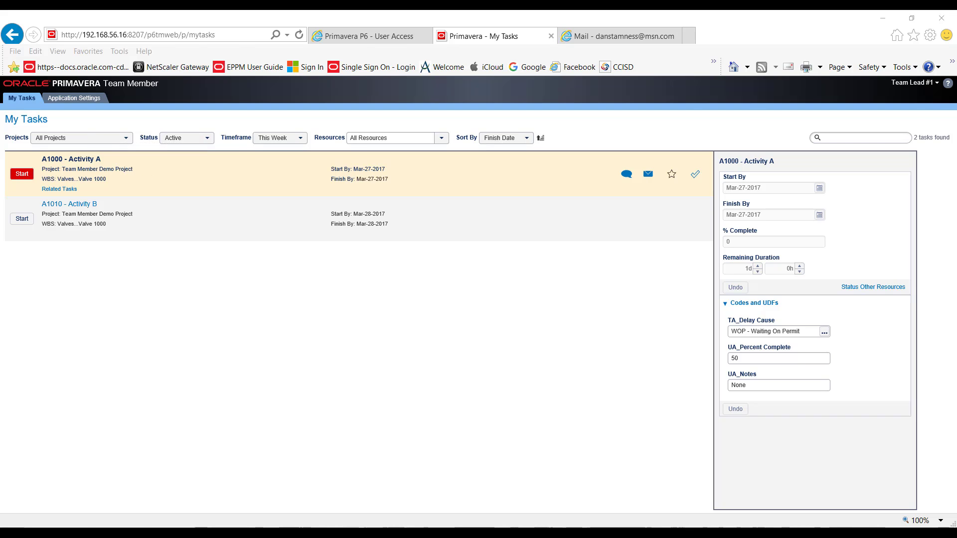
- Switch to Primavera P6 Professional and change the owner of activity A1020 to teamlead1
key(alt+Tab)
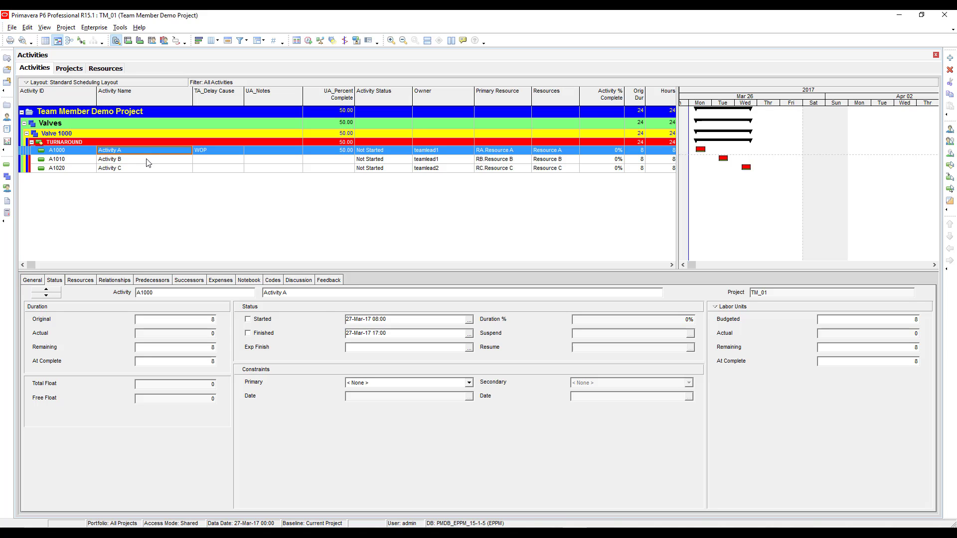
click(460, 152)
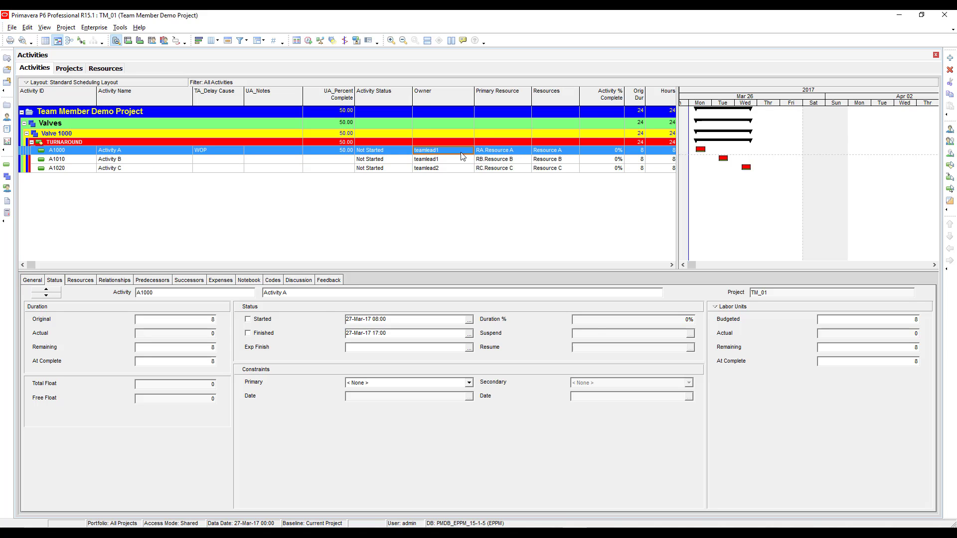
click(460, 168)
click(460, 168)
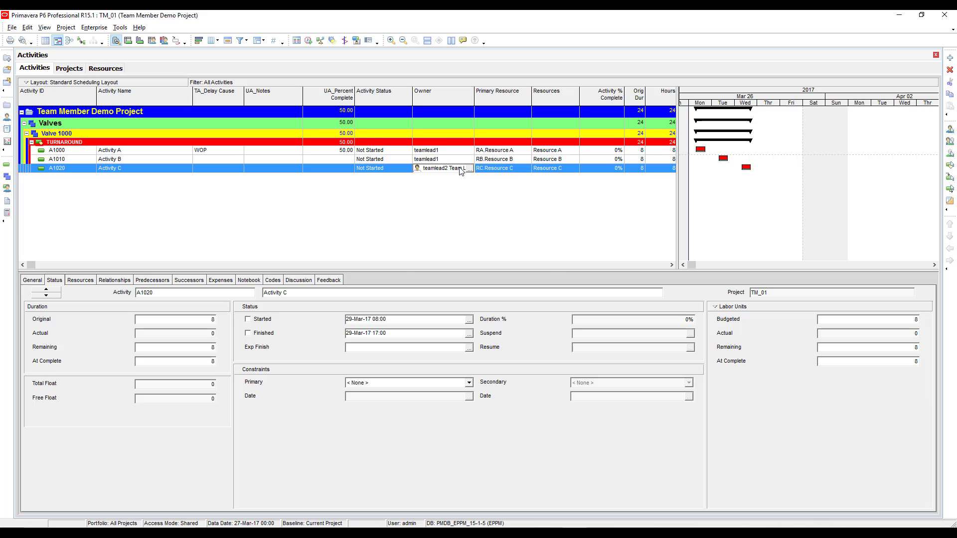
click(459, 168)
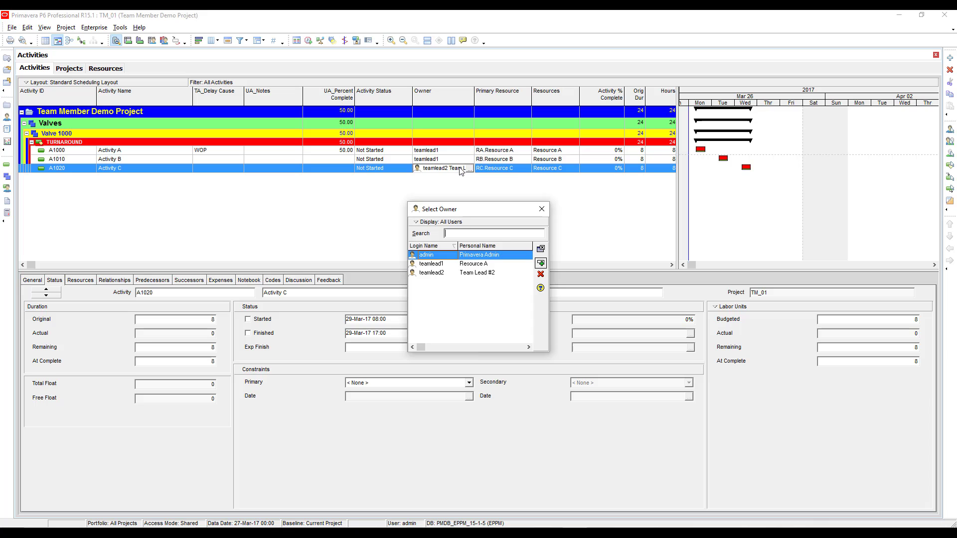
double_click(441, 265)
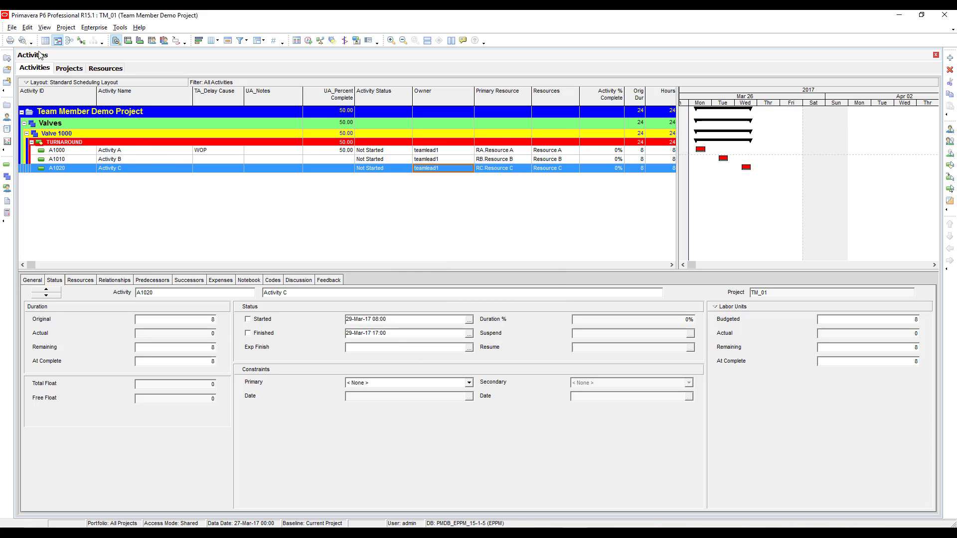
click(144, 159)
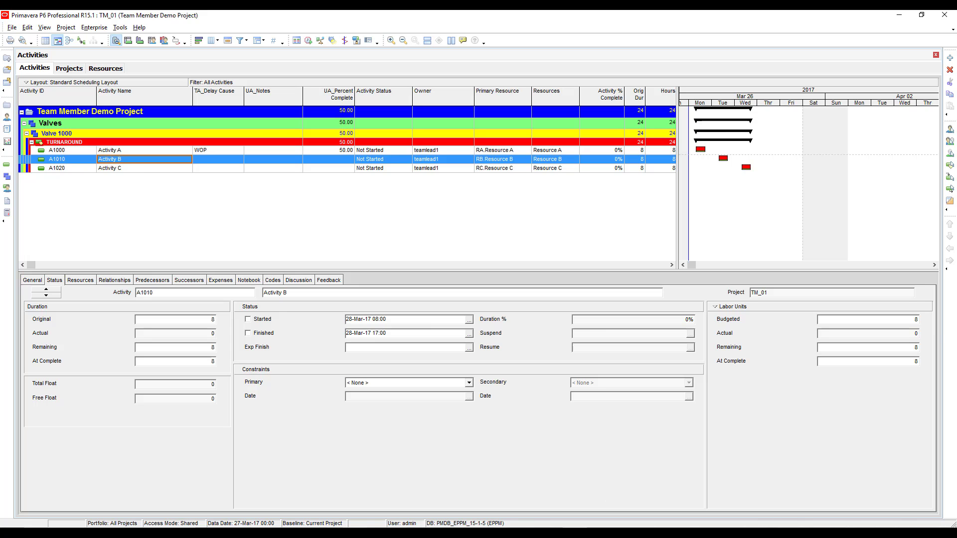
- Return to Primavera Team Member in the browser and refresh the My Tasks page
click(355, 503)
right_click(237, 301)
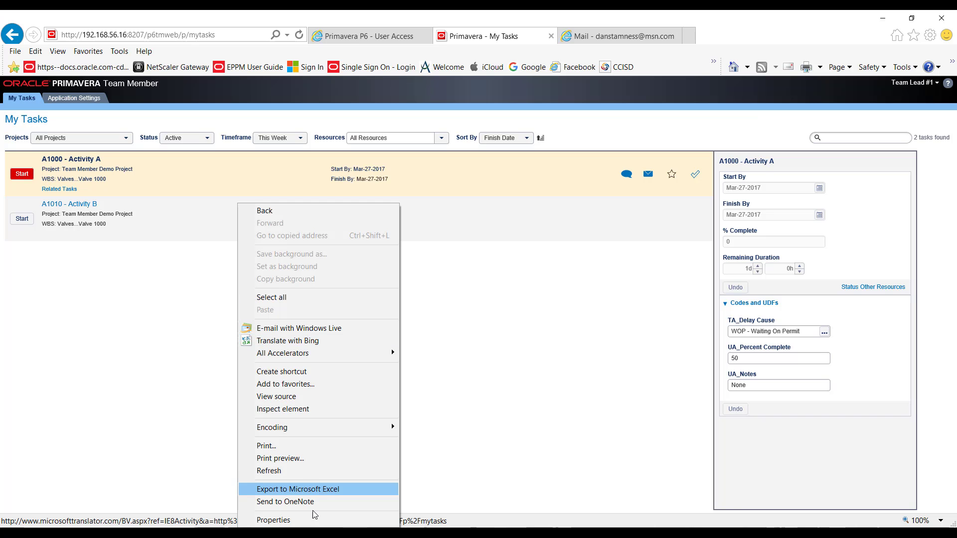
click(279, 471)
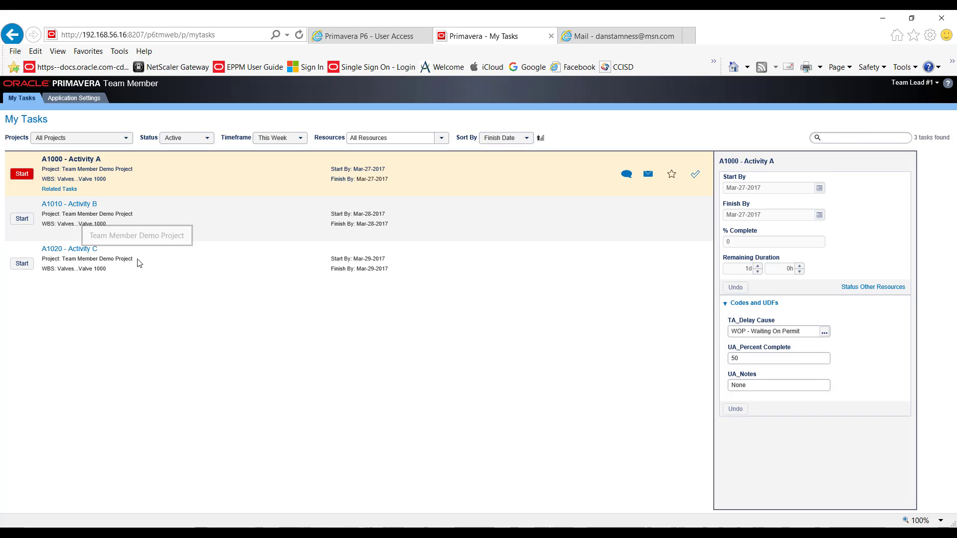
click(139, 263)
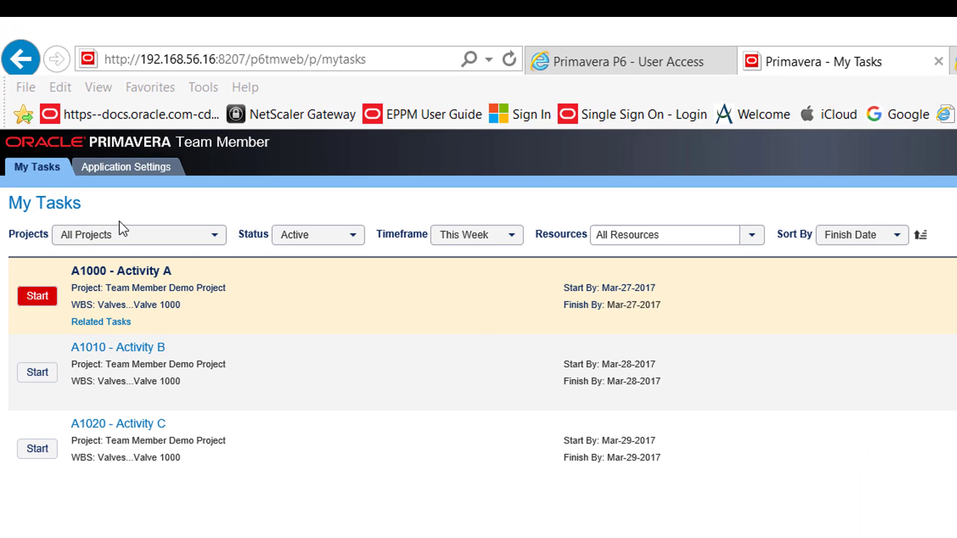
- Filter the task list to Team Member Demo Project and restore the project filter to All Projects
click(220, 238)
click(222, 243)
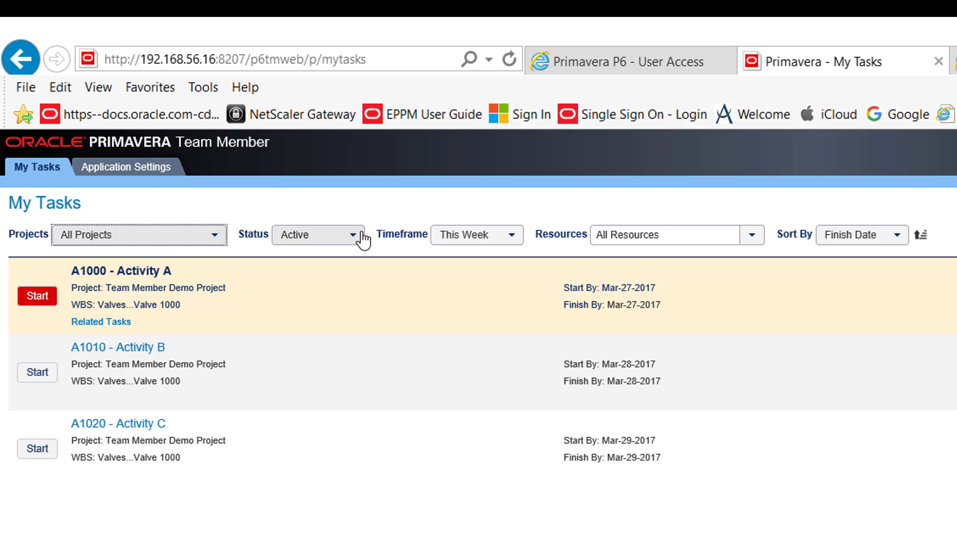
click(222, 244)
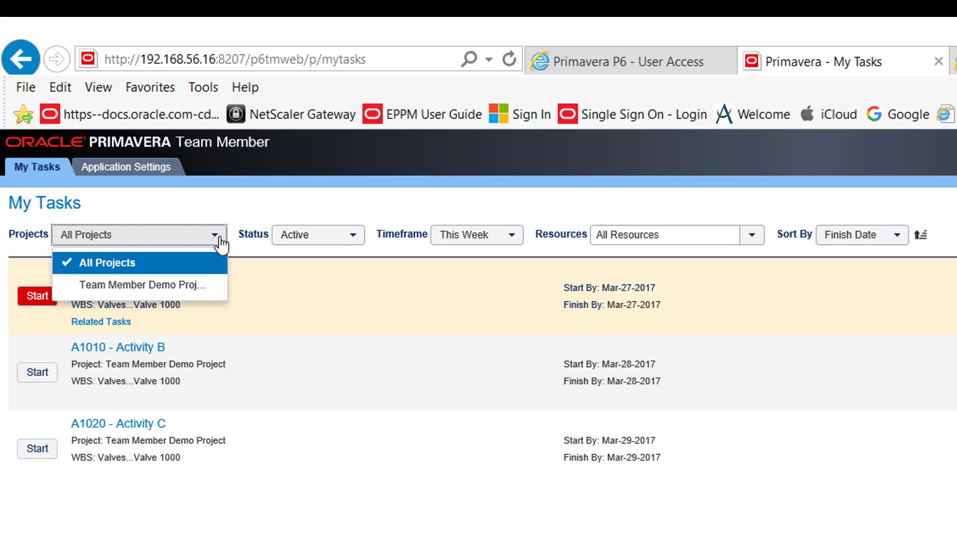
click(204, 284)
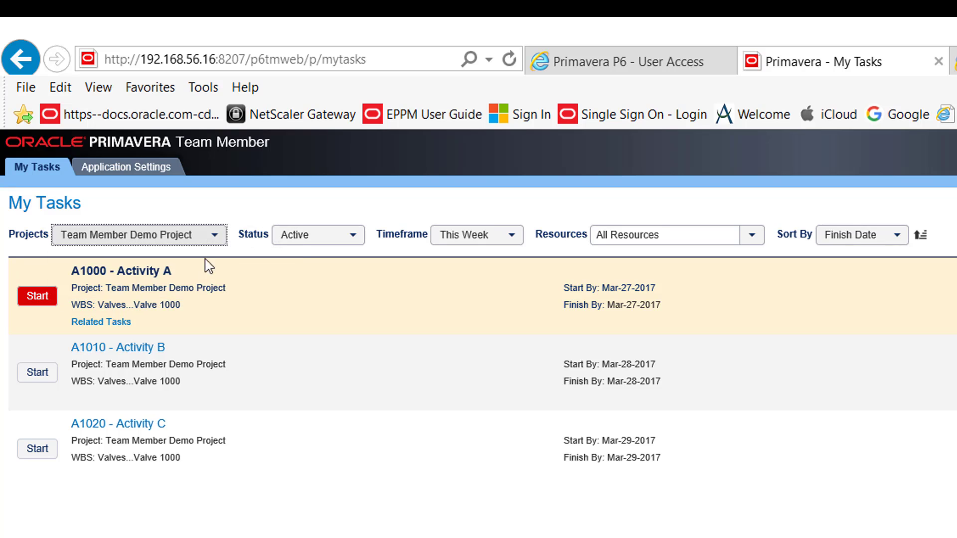
click(215, 240)
click(188, 266)
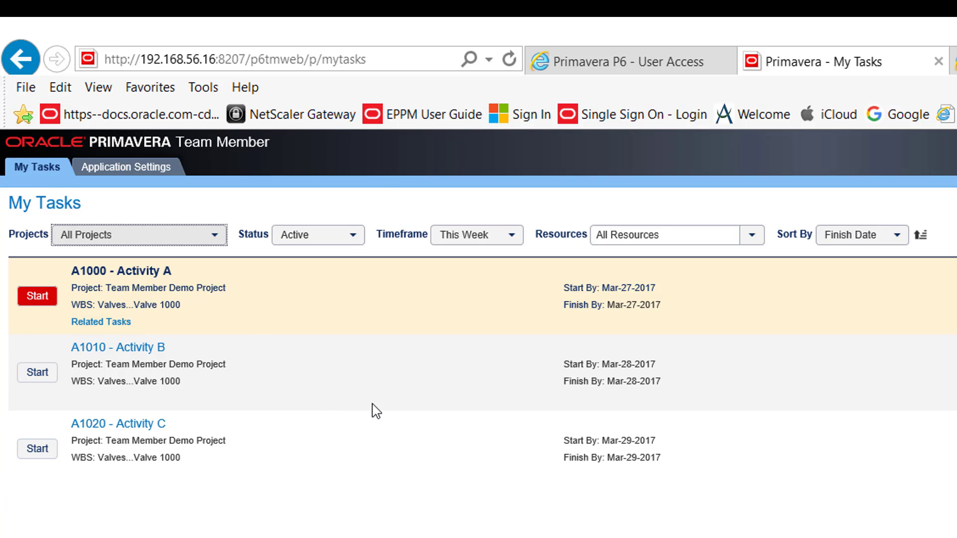
- Review the Status filter options and view the tasks for the timeframes All, Today and Tomorrow, finishing on This Week
click(359, 239)
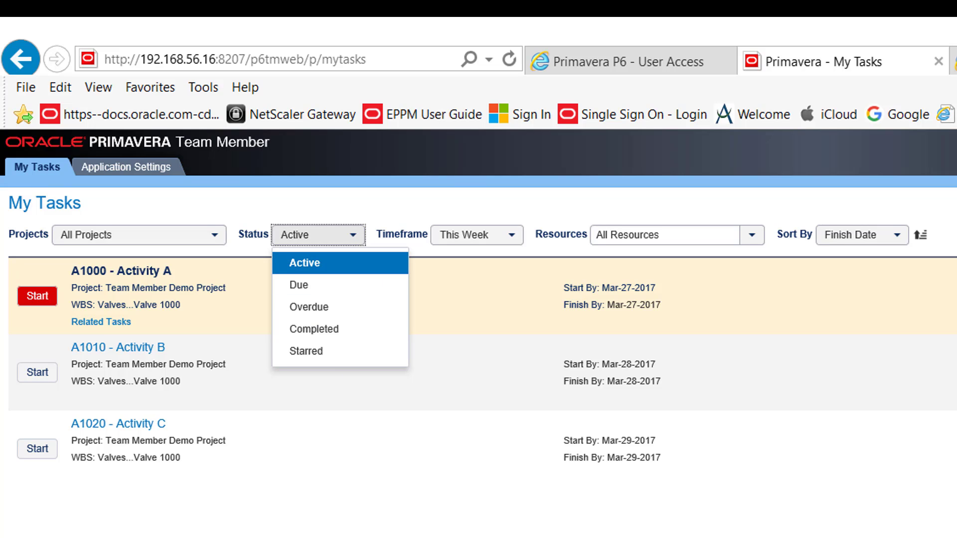
click(397, 514)
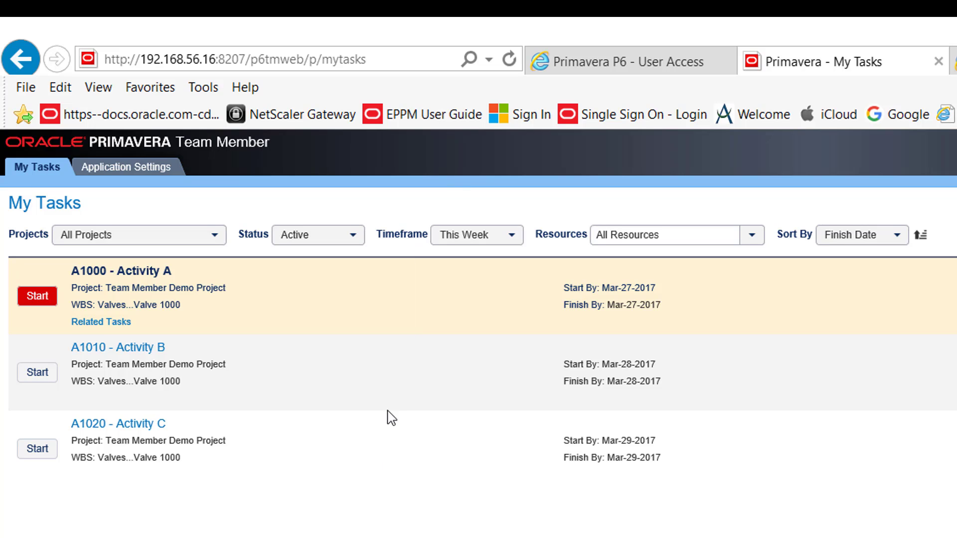
click(518, 240)
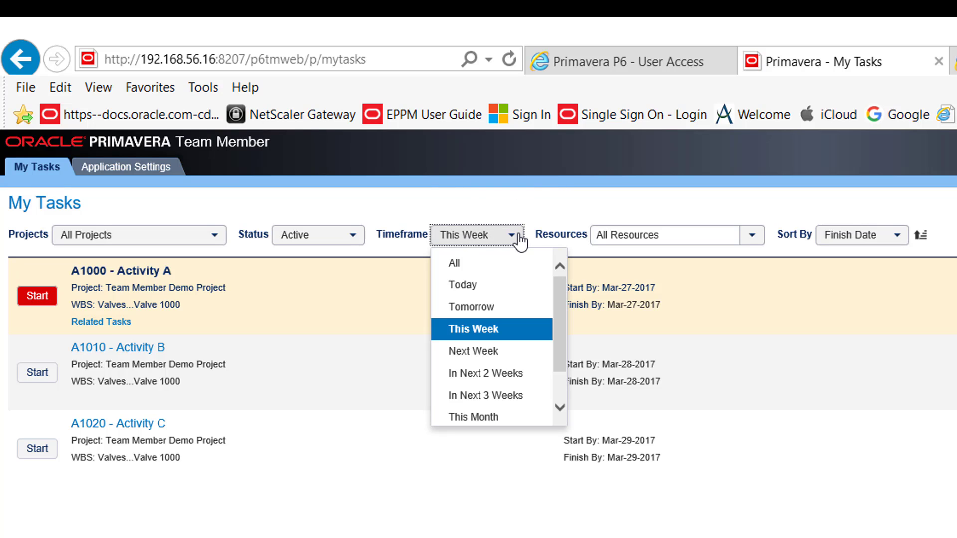
click(483, 263)
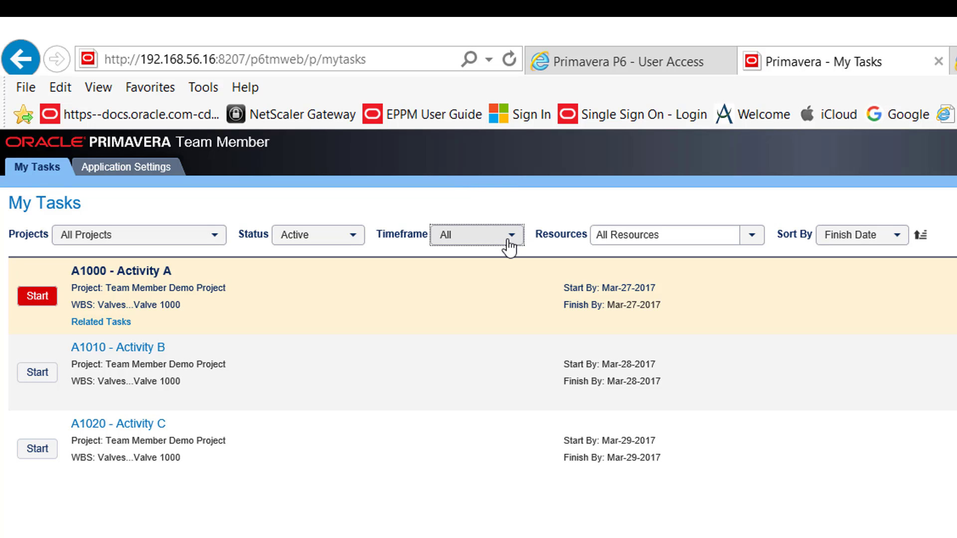
click(506, 242)
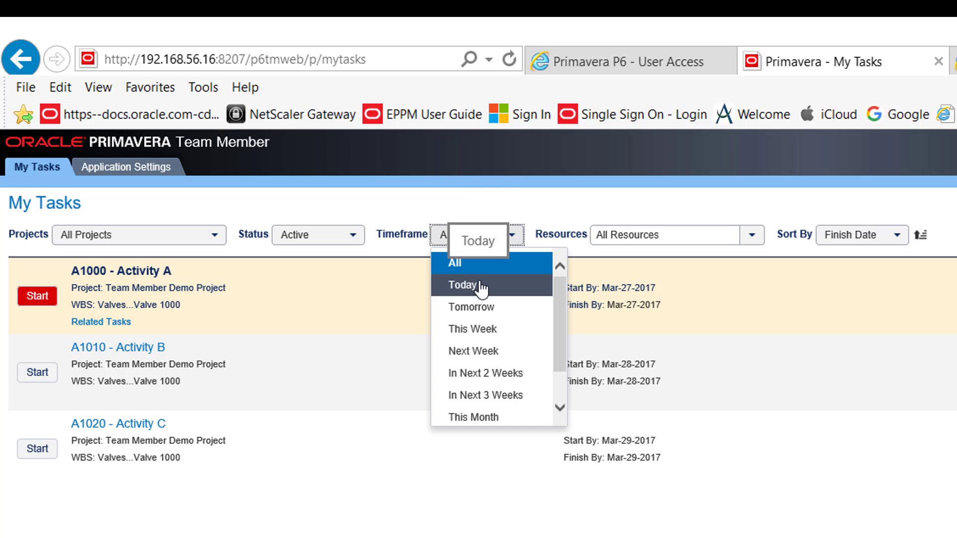
click(481, 287)
click(478, 235)
click(473, 307)
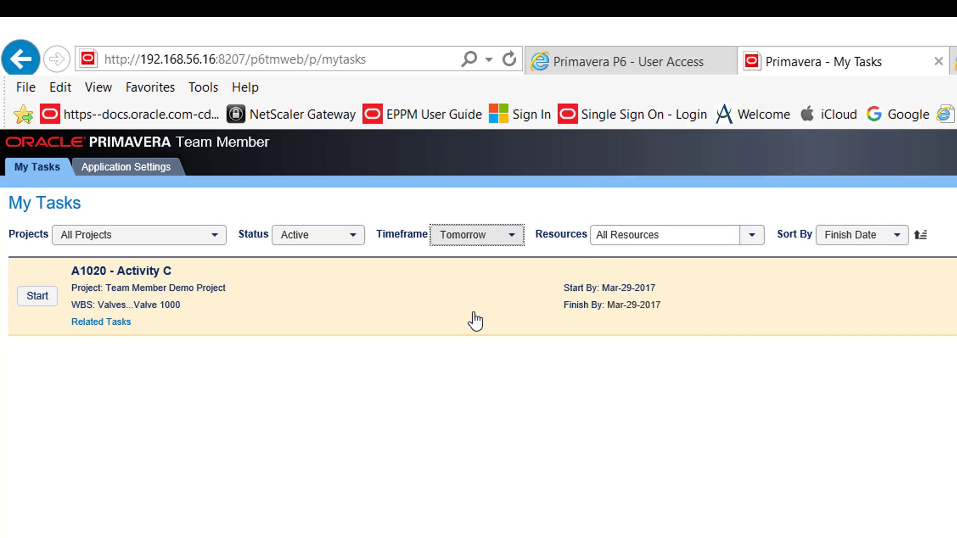
click(512, 235)
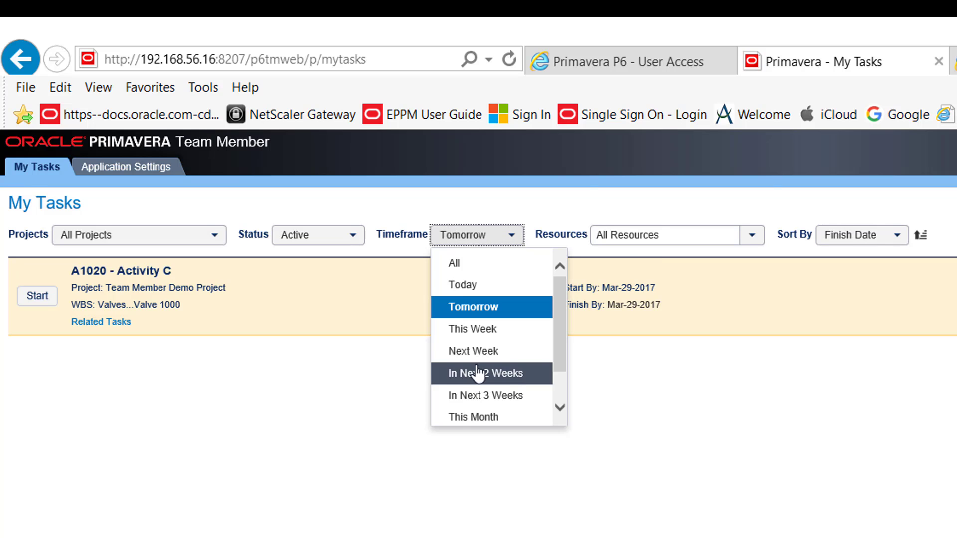
click(474, 334)
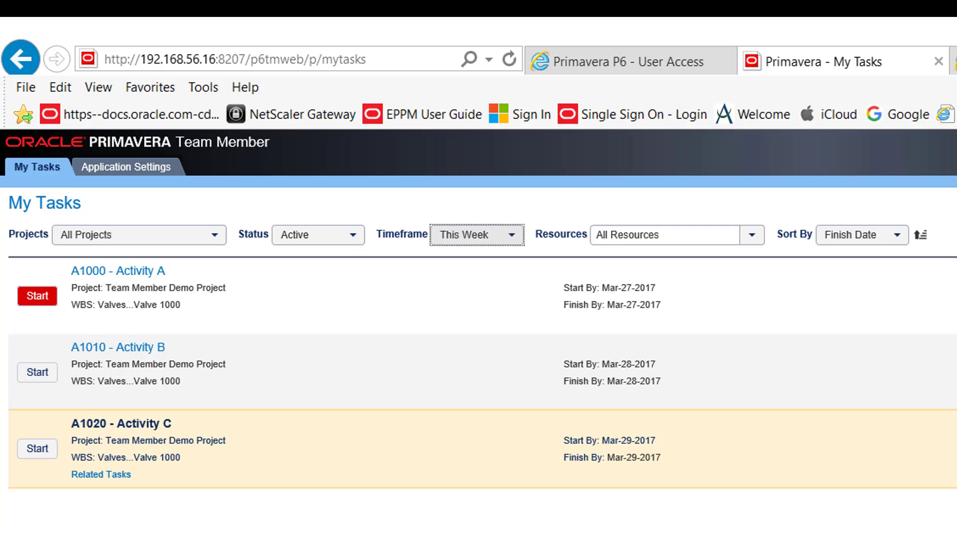
click(511, 235)
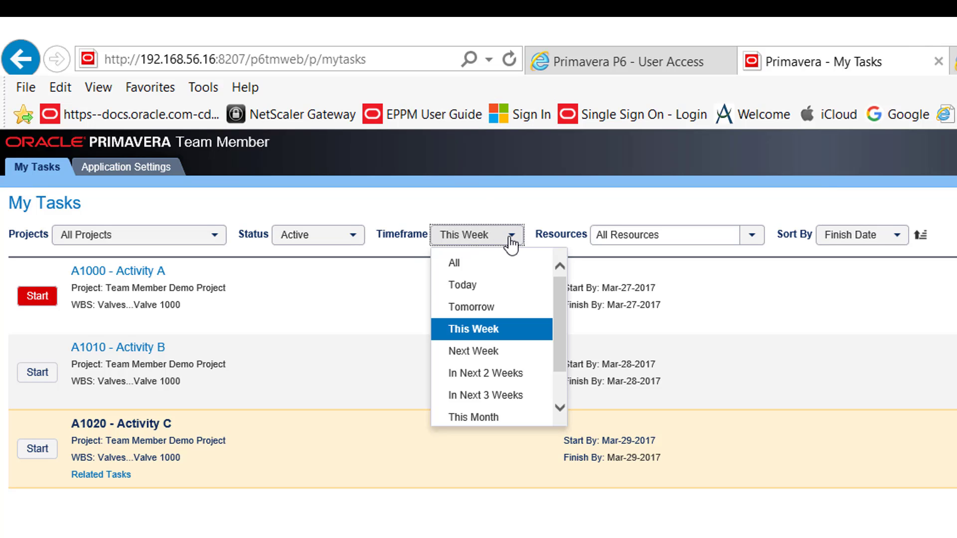
click(511, 240)
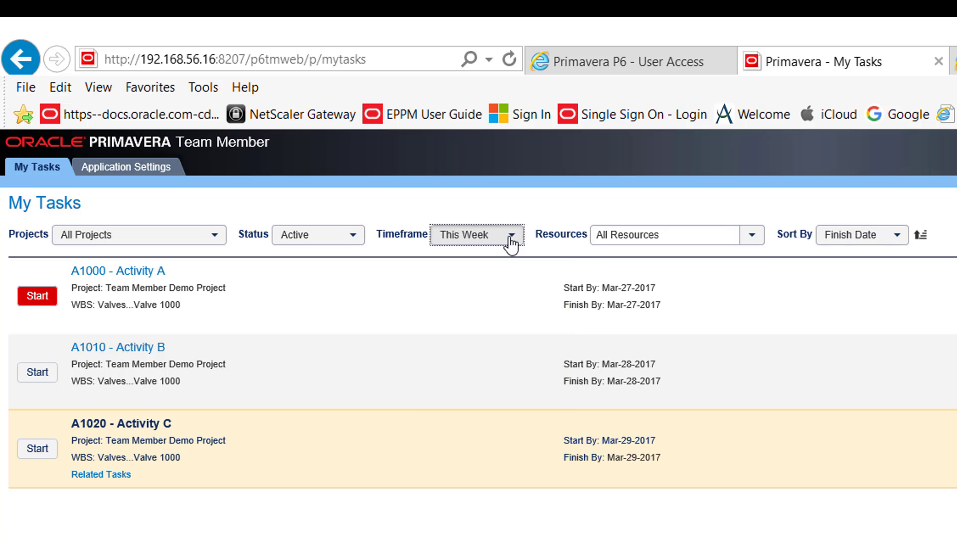
- Filter the tasks to resource RB - Resource B and sort the list by Start Date
click(751, 236)
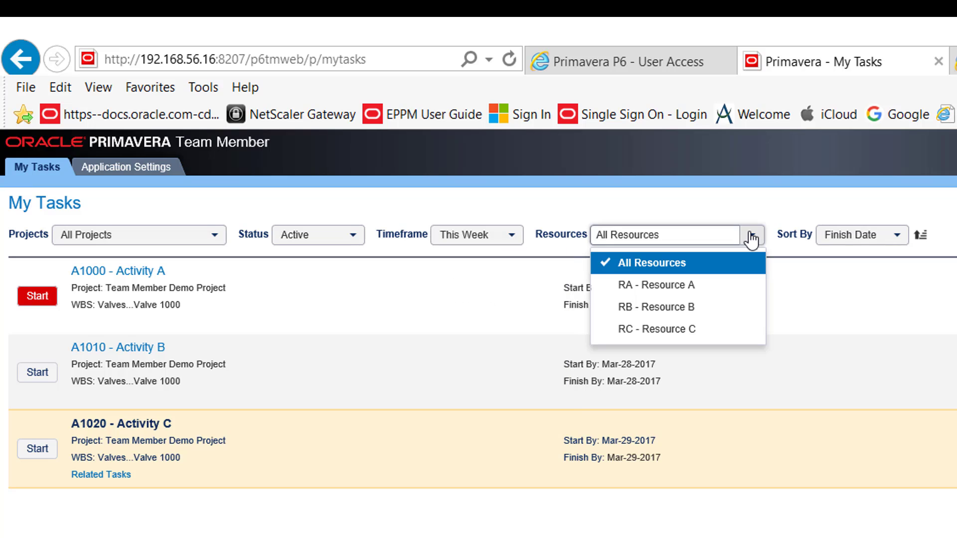
click(695, 310)
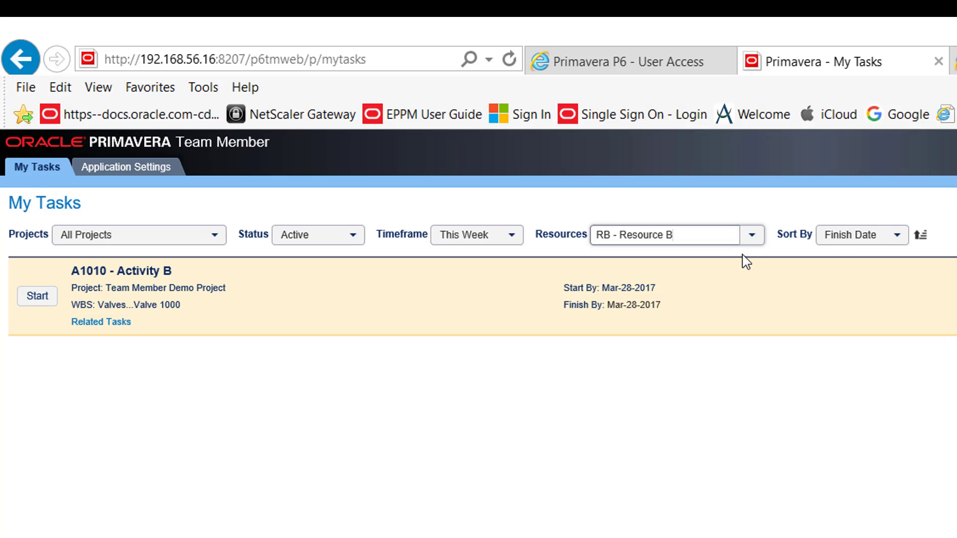
click(749, 241)
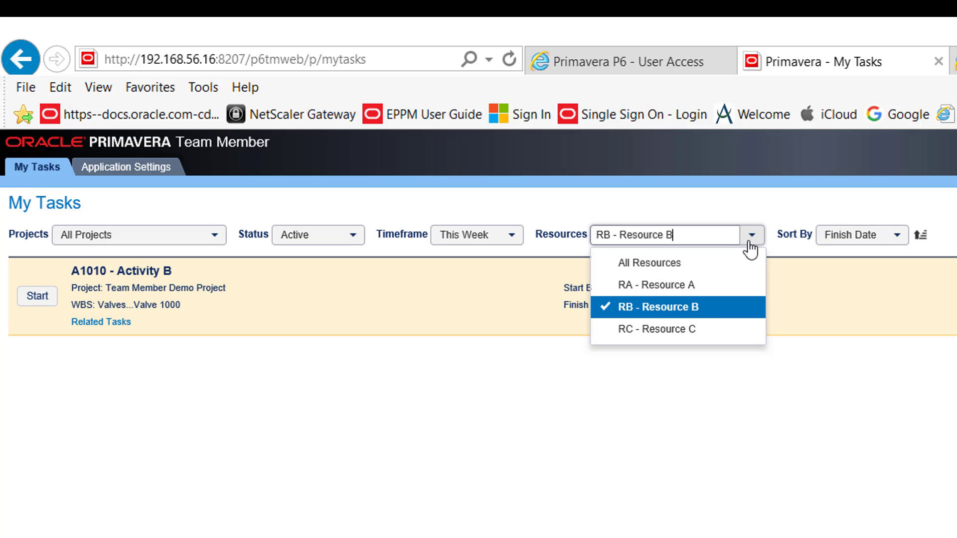
click(898, 236)
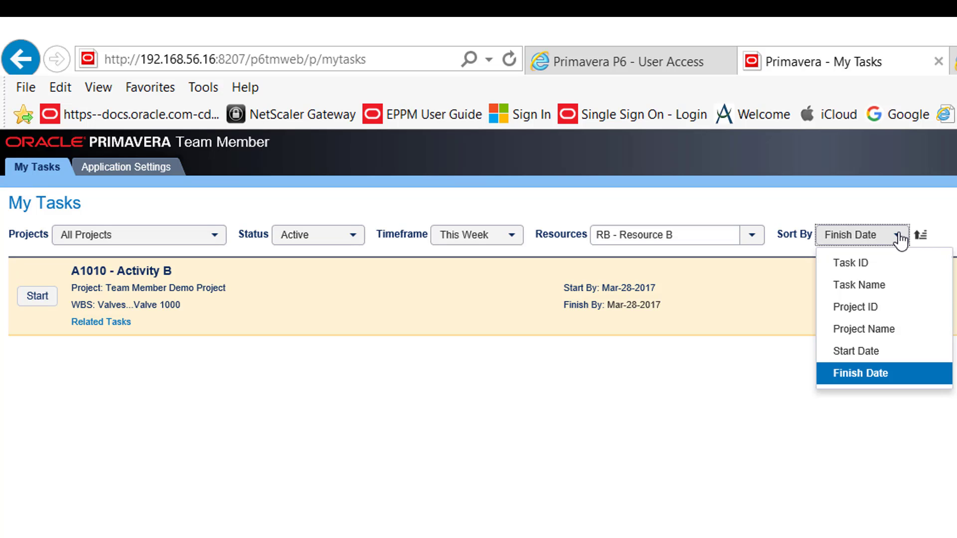
click(871, 352)
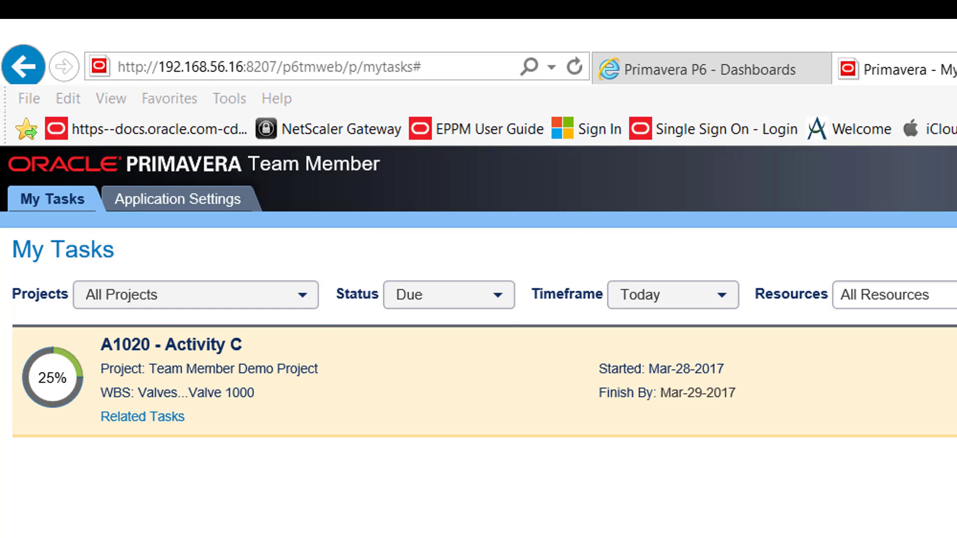
- View the tasks with status Overdue and set the status filter back to Due
click(509, 300)
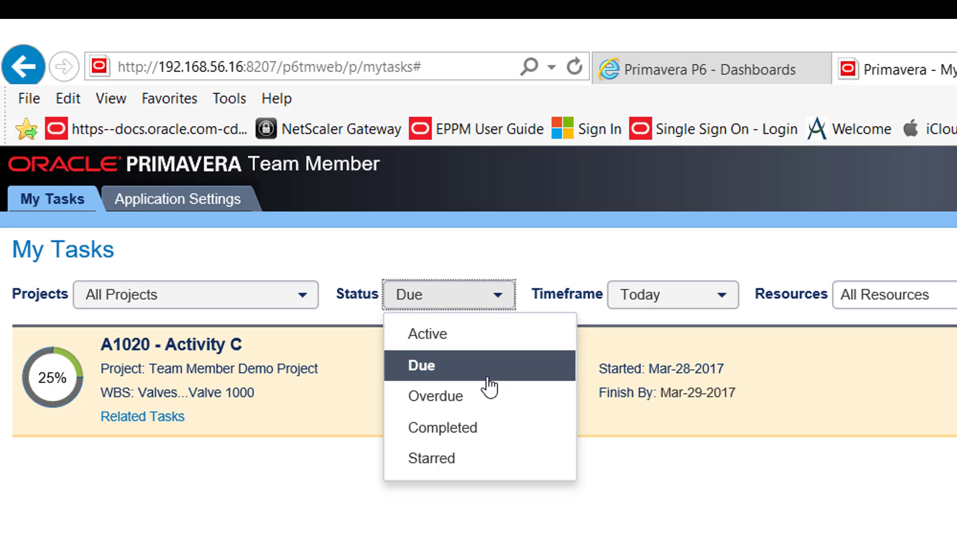
click(462, 405)
click(449, 295)
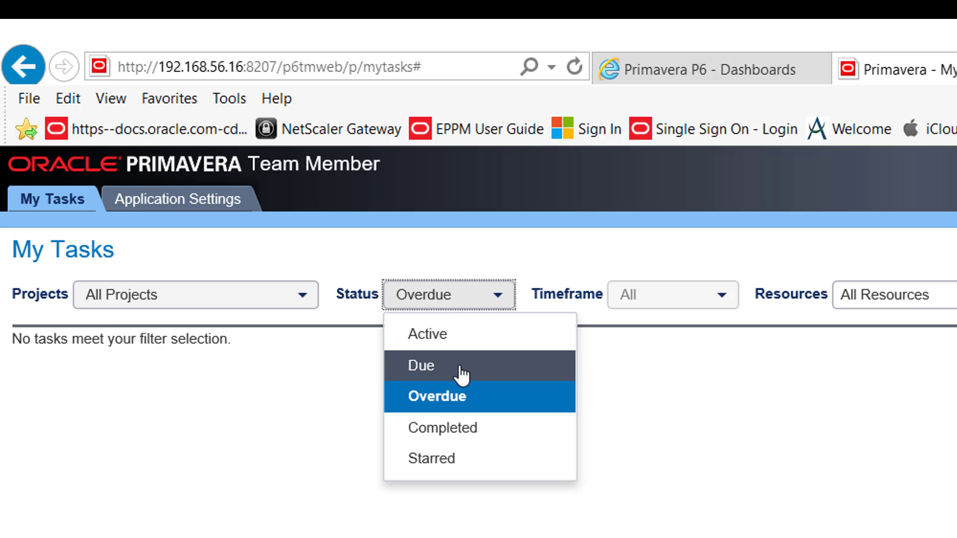
click(461, 373)
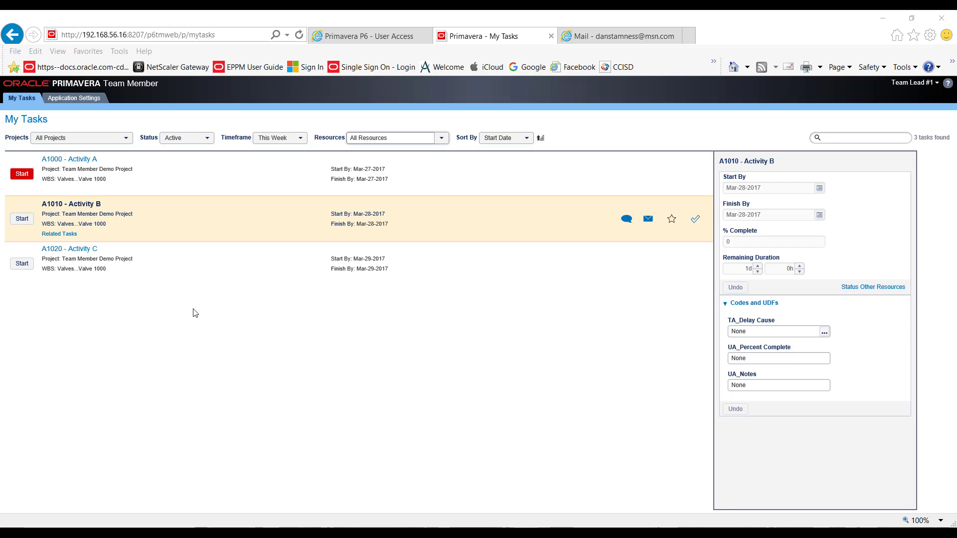
- Select activity A1000 in My Tasks to examine its dates, progress, codes and UDFs
click(108, 167)
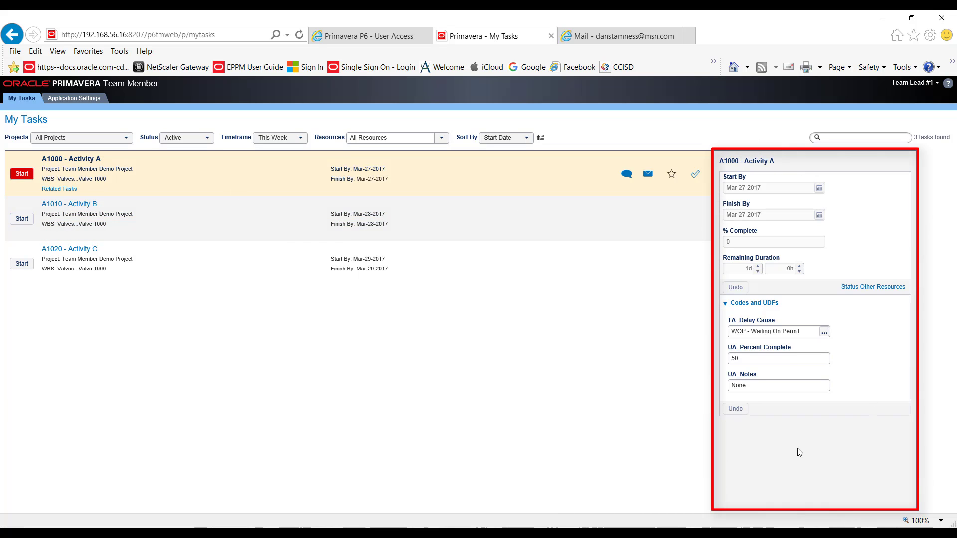
- Start activity A1000 - Activity A and mark it as completed
click(26, 175)
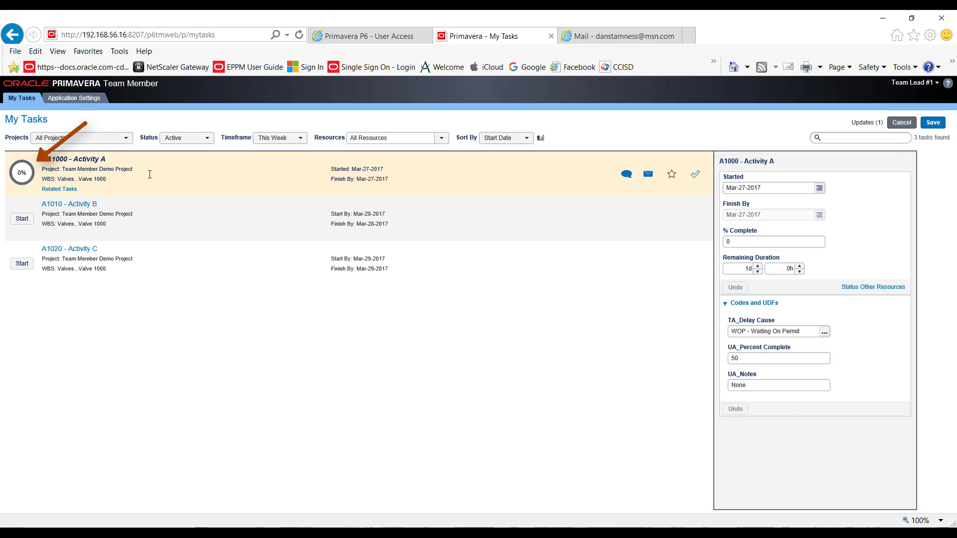
click(696, 176)
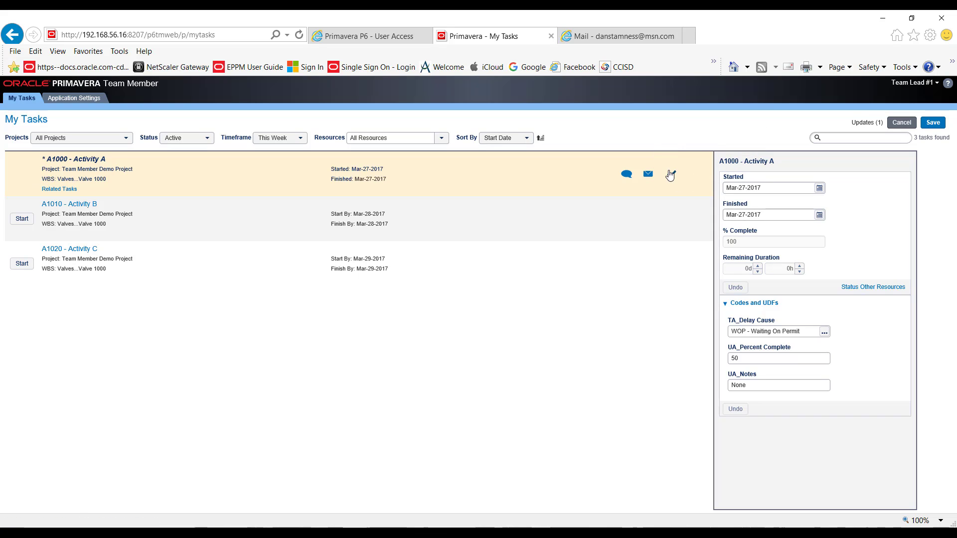
- Start activity A1010 - Activity B and set its % Complete to 50
click(25, 223)
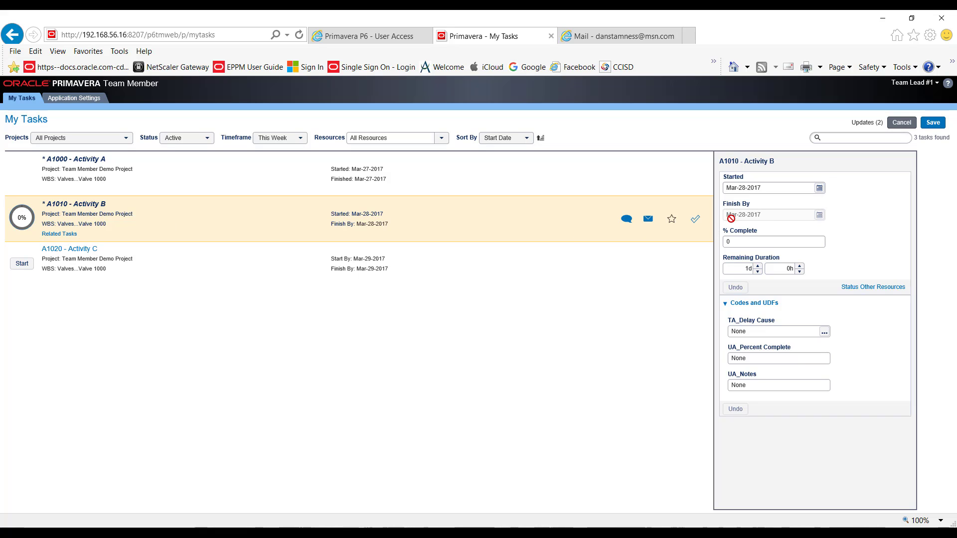
click(740, 240)
mouse_move(741, 241)
mouse_down()
mouse_move(755, 240)
mouse_move(726, 242)
mouse_up()
text(5)
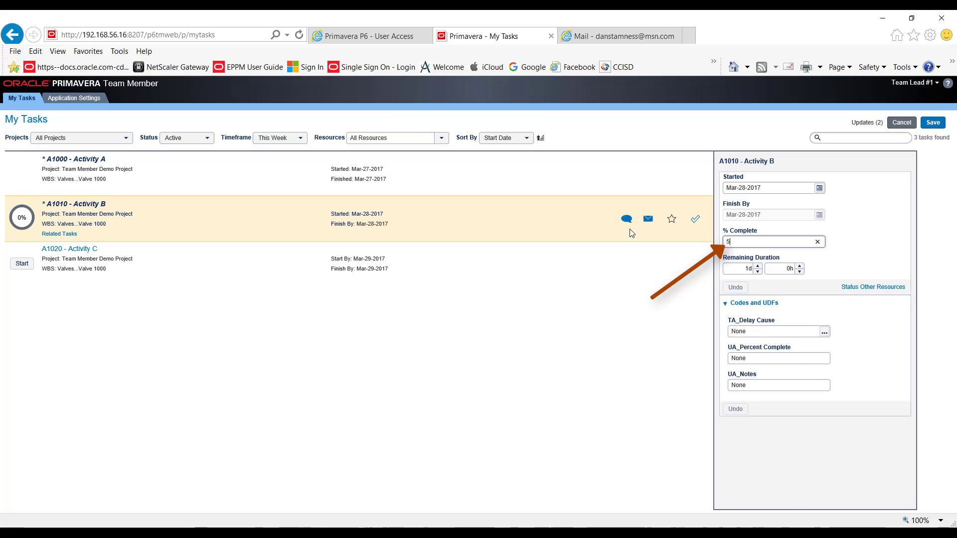
key(Return)
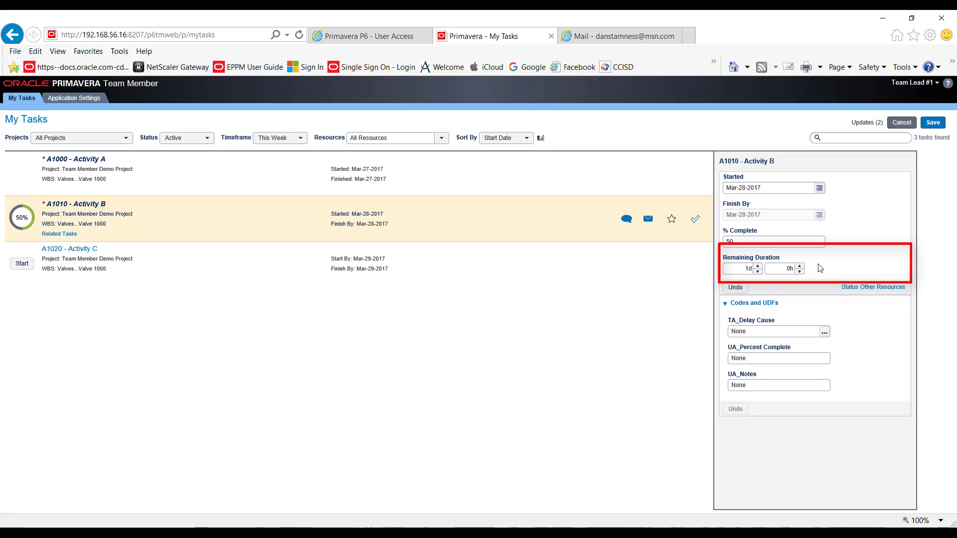
- Start activity A1020 - Activity C and set its % Complete to 25
click(93, 258)
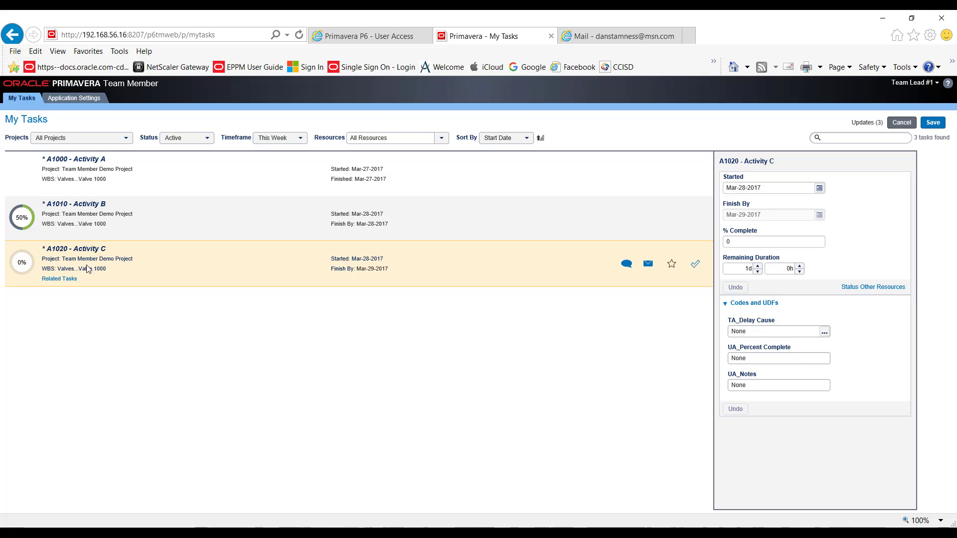
click(743, 242)
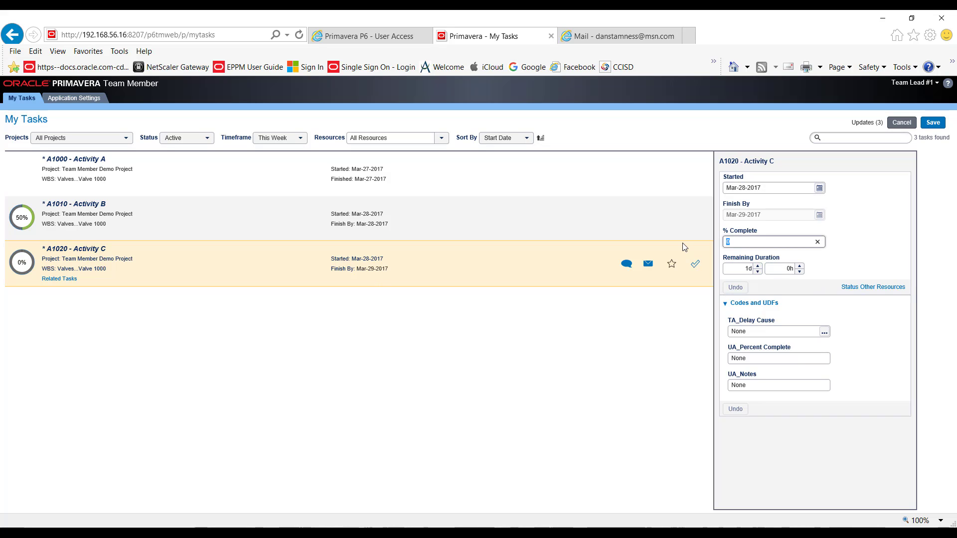
text(25)
- Review the related tasks of activity A1000 and those of activity A1010, closing each list
click(111, 179)
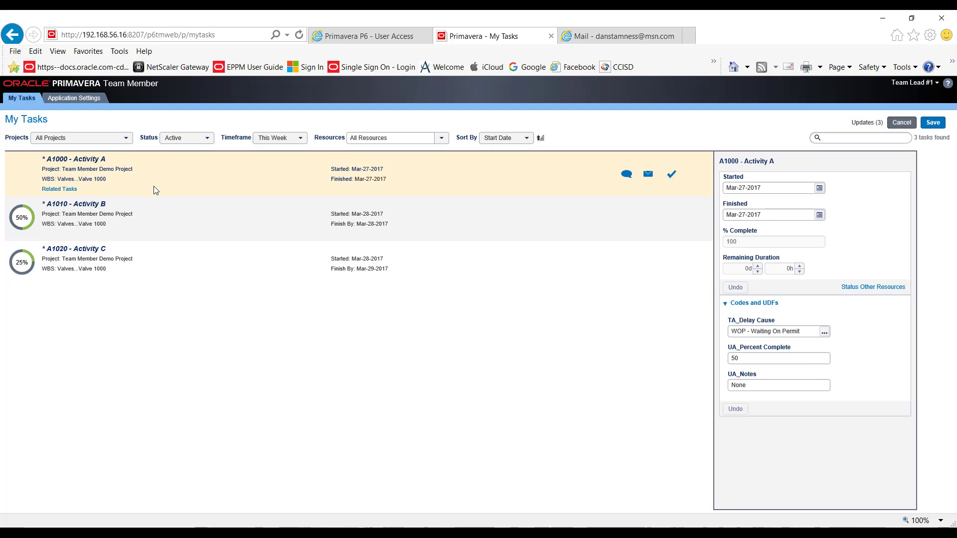
click(62, 189)
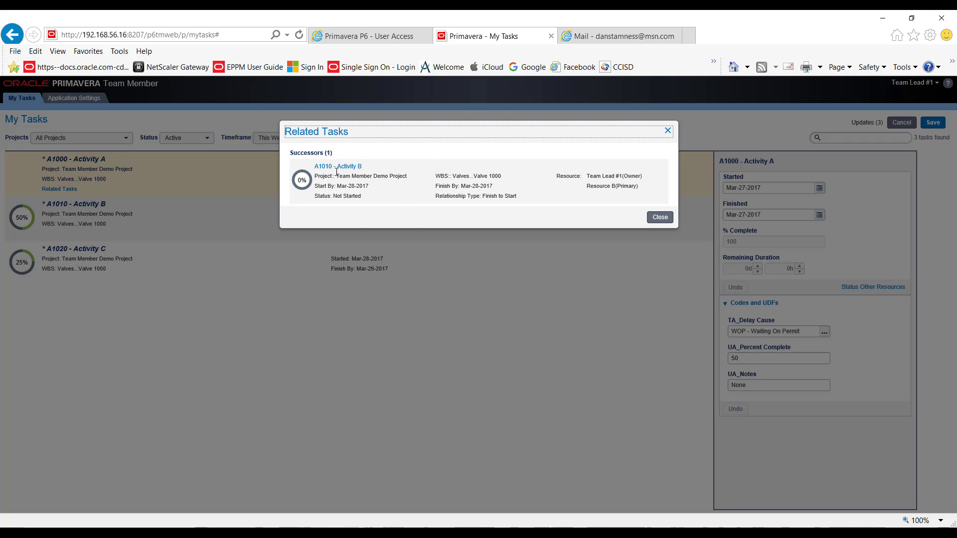
click(660, 217)
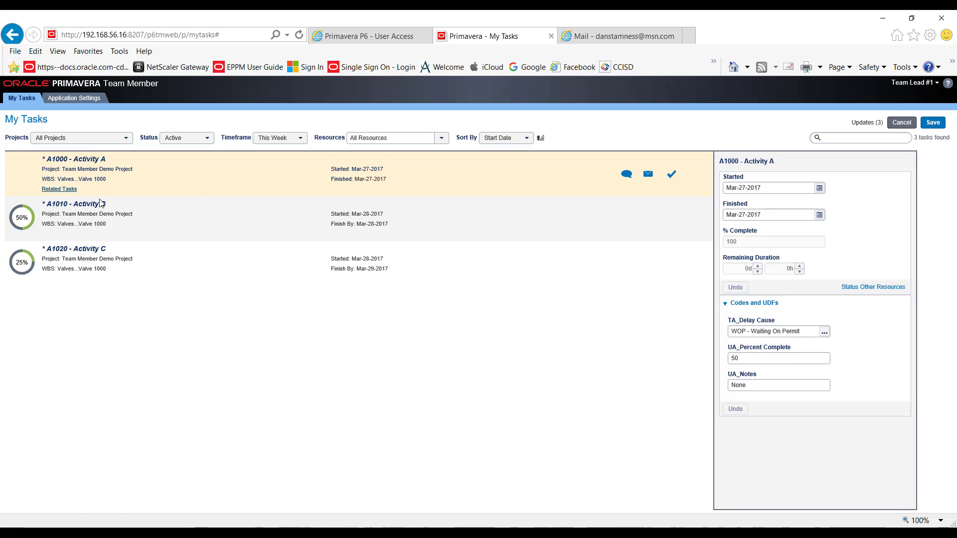
click(142, 221)
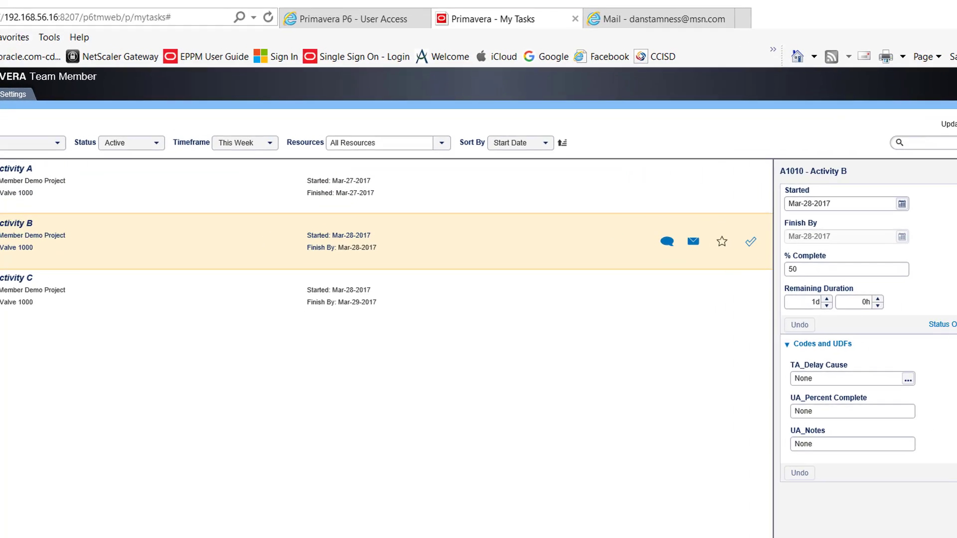
click(667, 242)
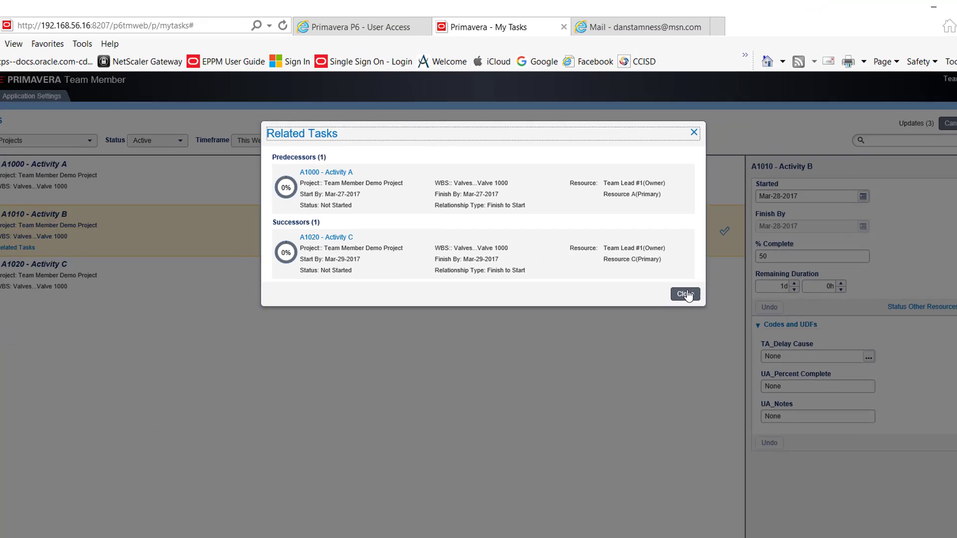
click(838, 406)
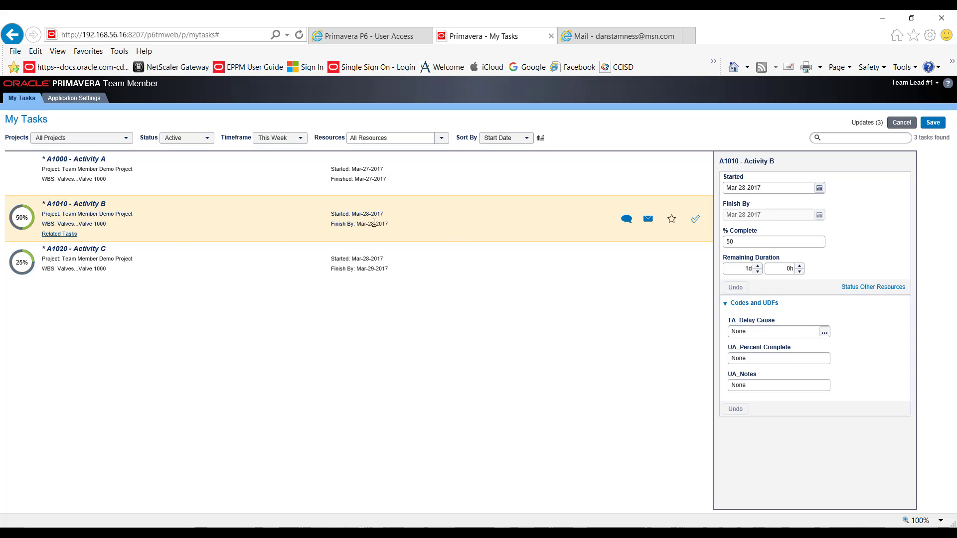
- Post the comment "This task is delayed due to...." in the discussion for Activity B and close the discussion
click(627, 220)
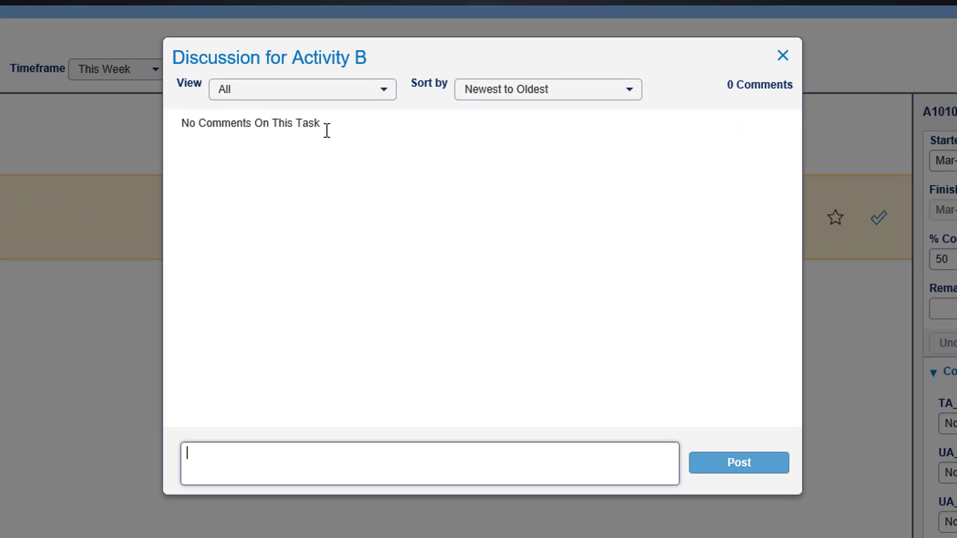
click(243, 460)
text(This task is del)
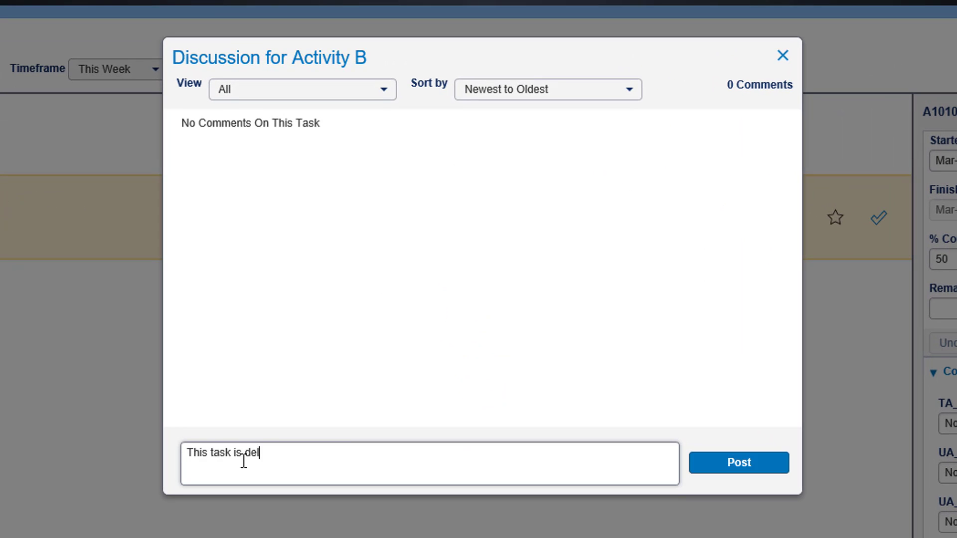
text(ayed due to....)
click(733, 465)
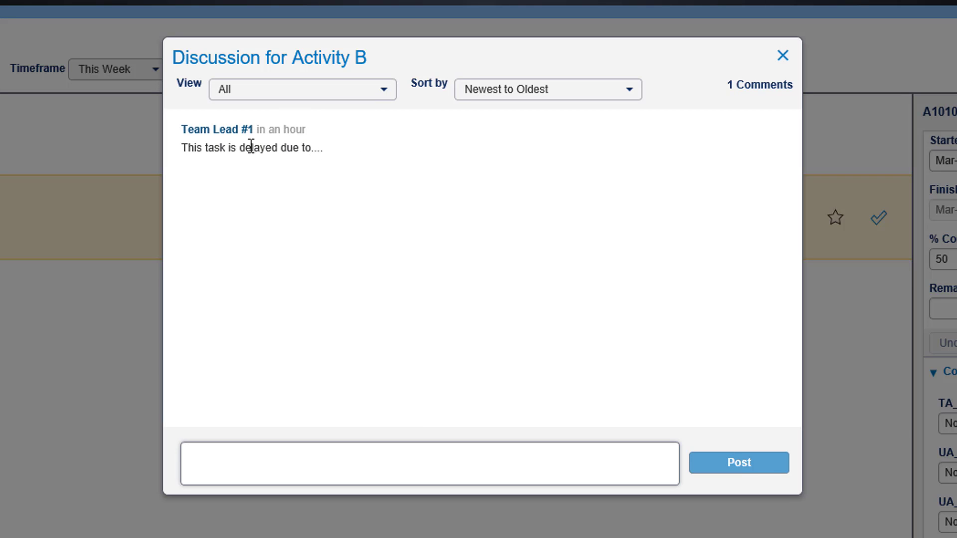
click(389, 167)
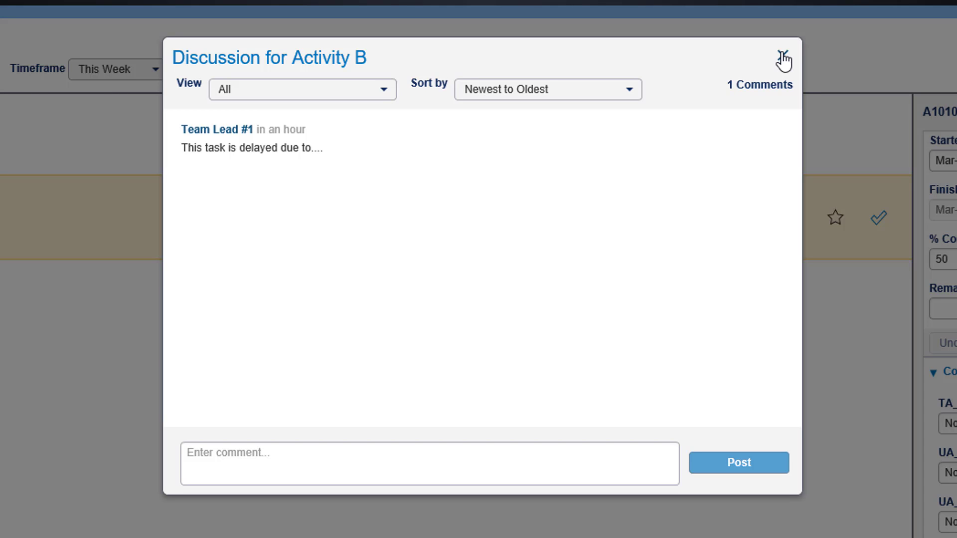
click(782, 55)
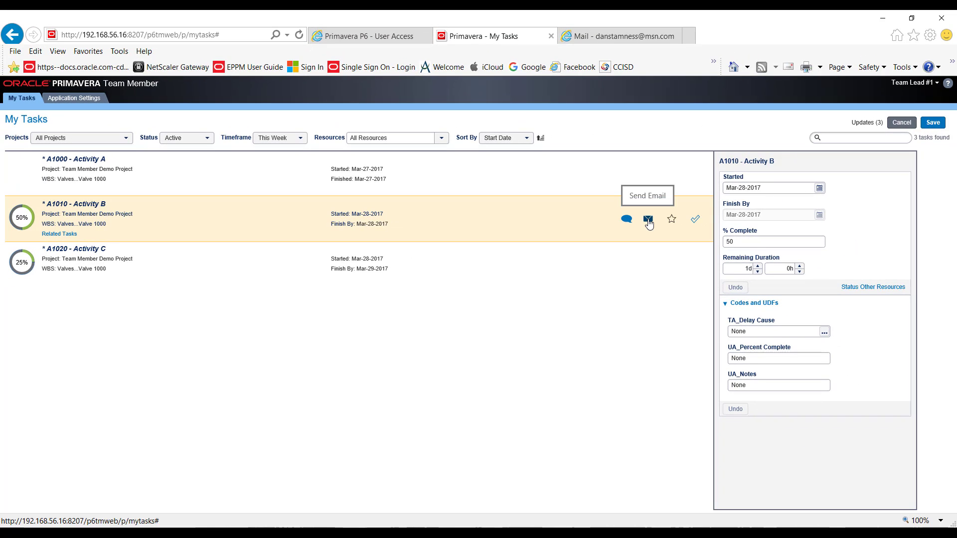
- Create an Outlook email from activity A1010, review its prefilled project, WBS and activity details, and discard the message
click(648, 220)
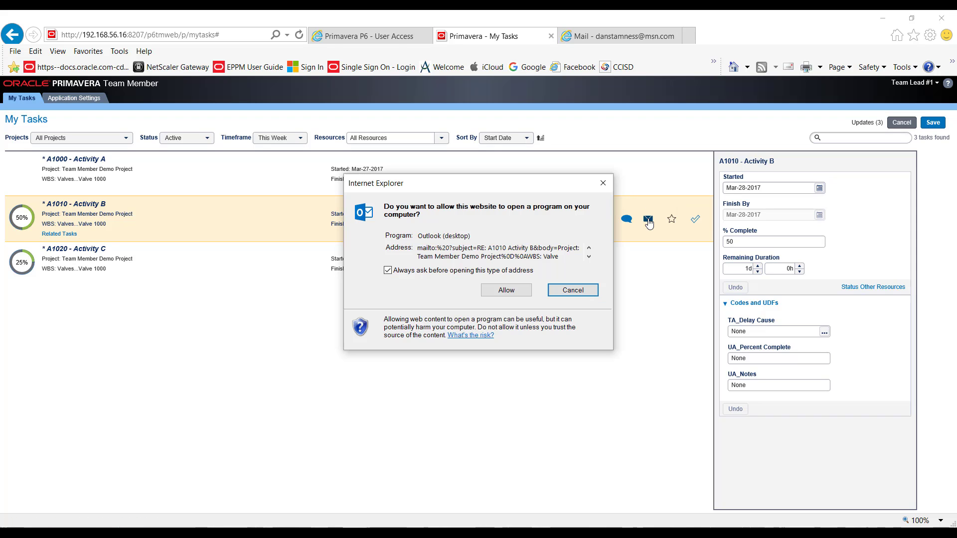
click(526, 290)
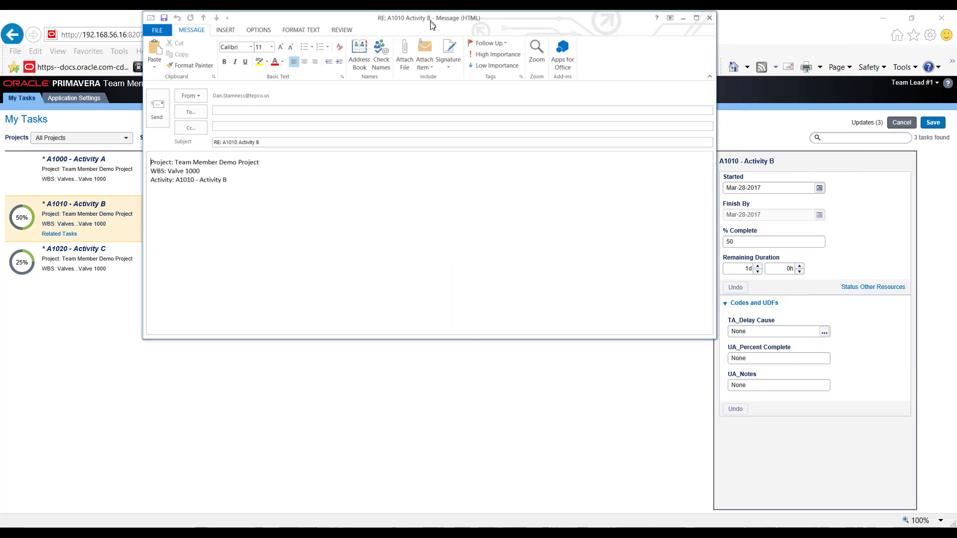
drag(319, 263, 187, 182)
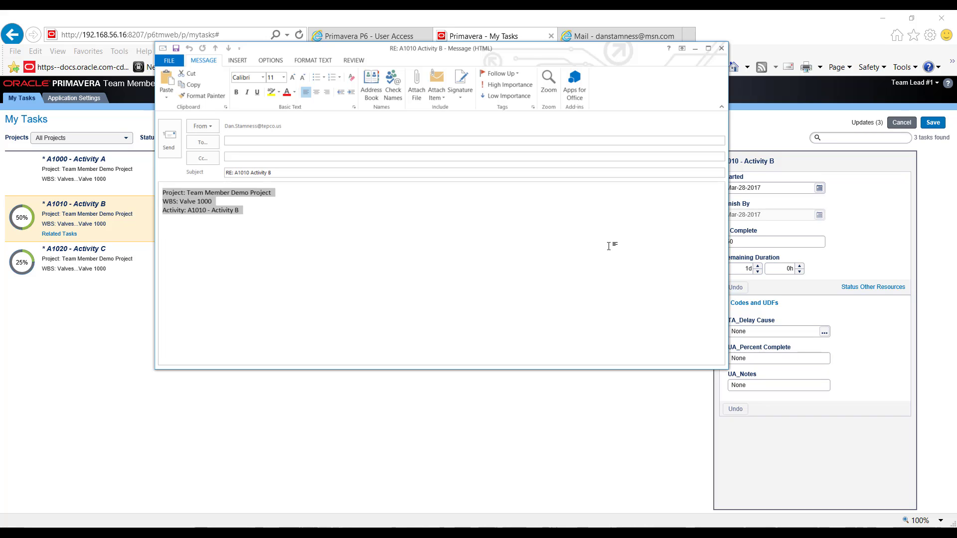
click(723, 48)
click(482, 302)
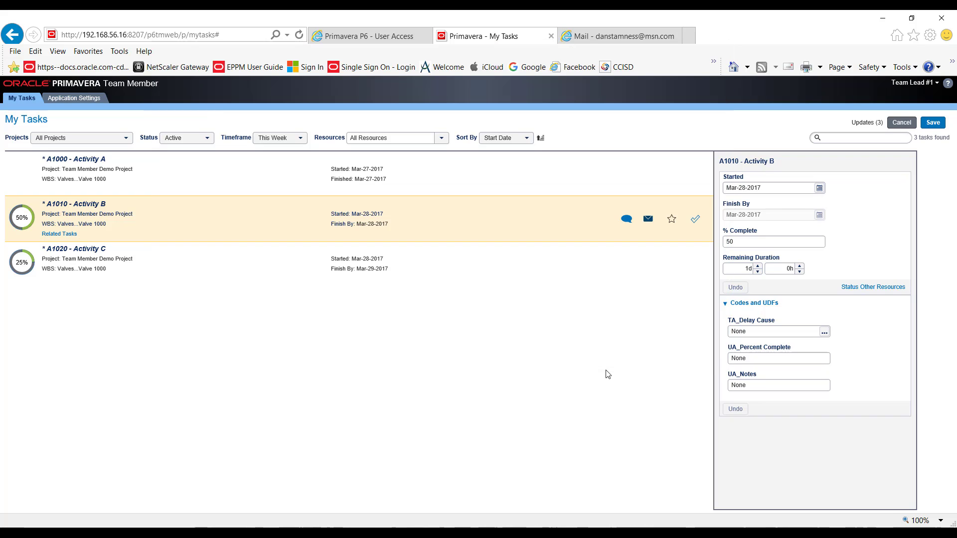
- Star activities A1010 and A1020 and save the pending task updates
click(672, 220)
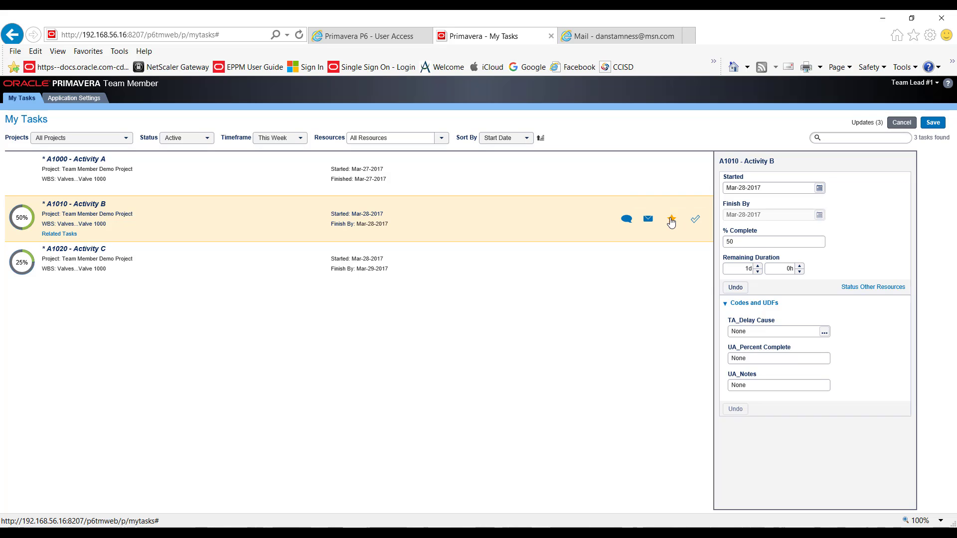
click(595, 262)
click(671, 264)
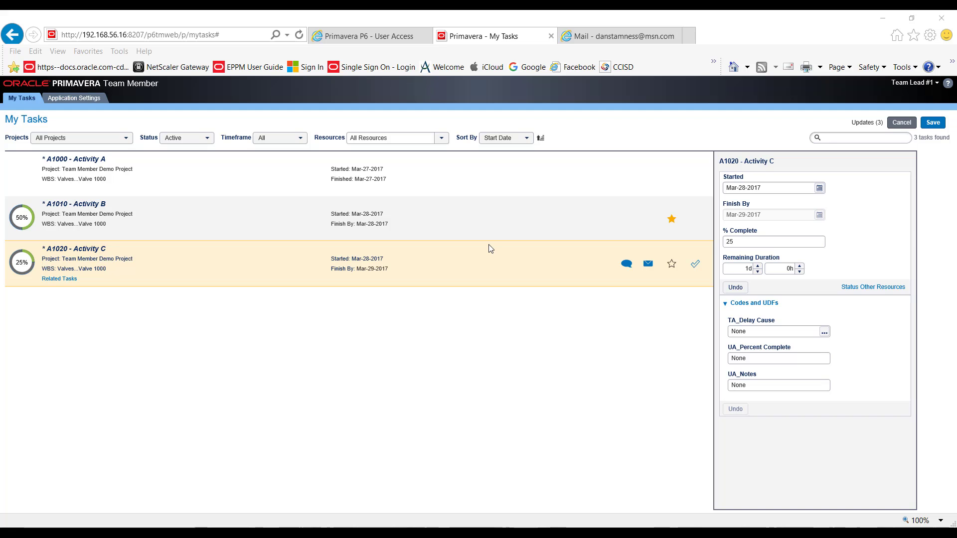
click(543, 222)
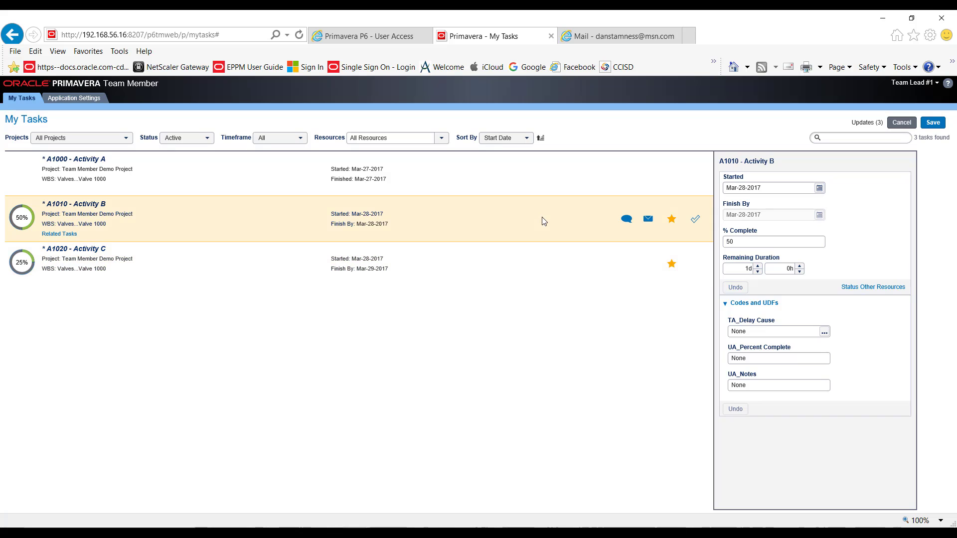
click(559, 261)
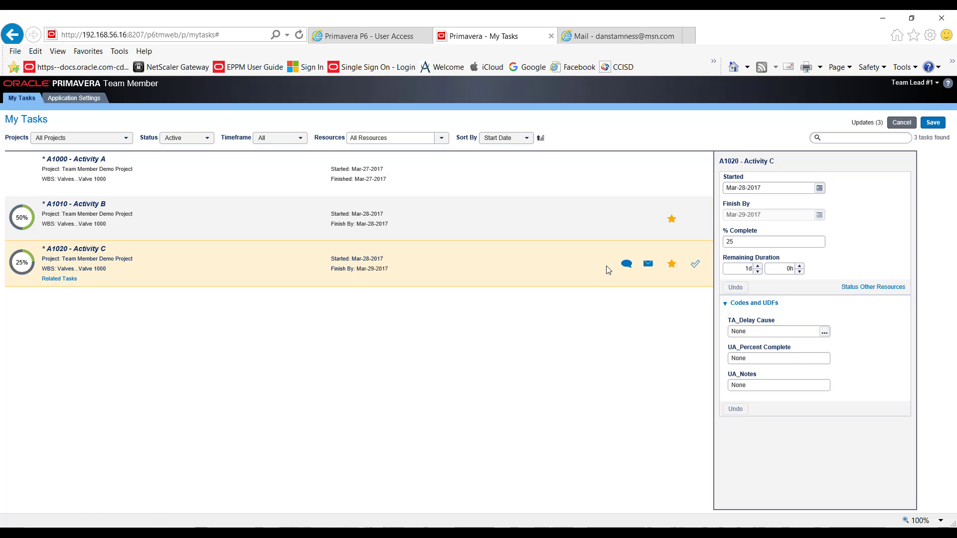
click(932, 125)
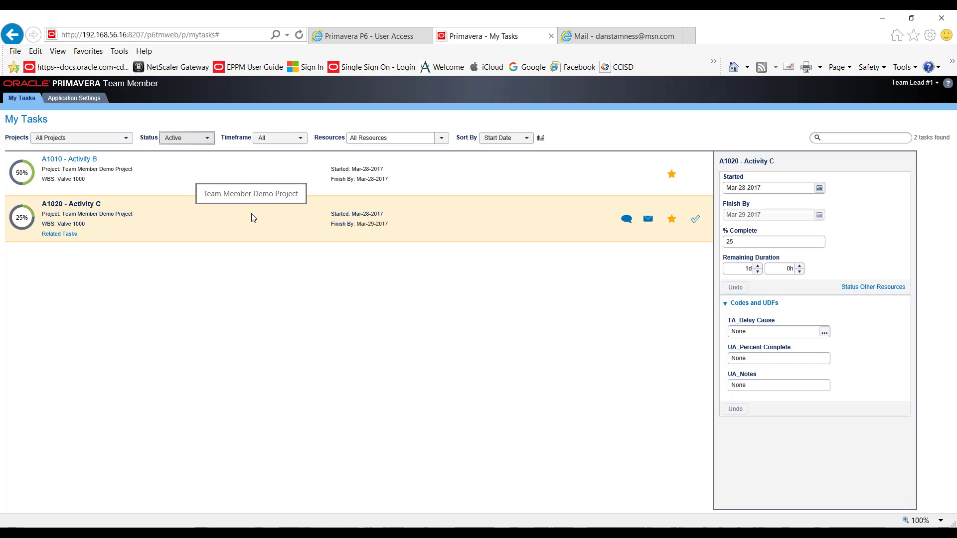
- Pick Mar-28-2017 as the Started date of activity A1010 and mark the activity as completed
click(245, 186)
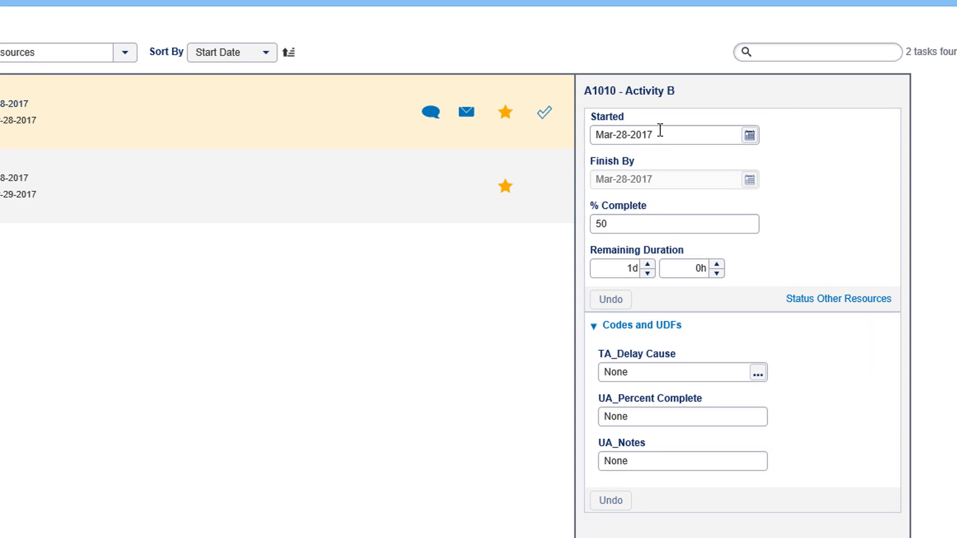
click(680, 134)
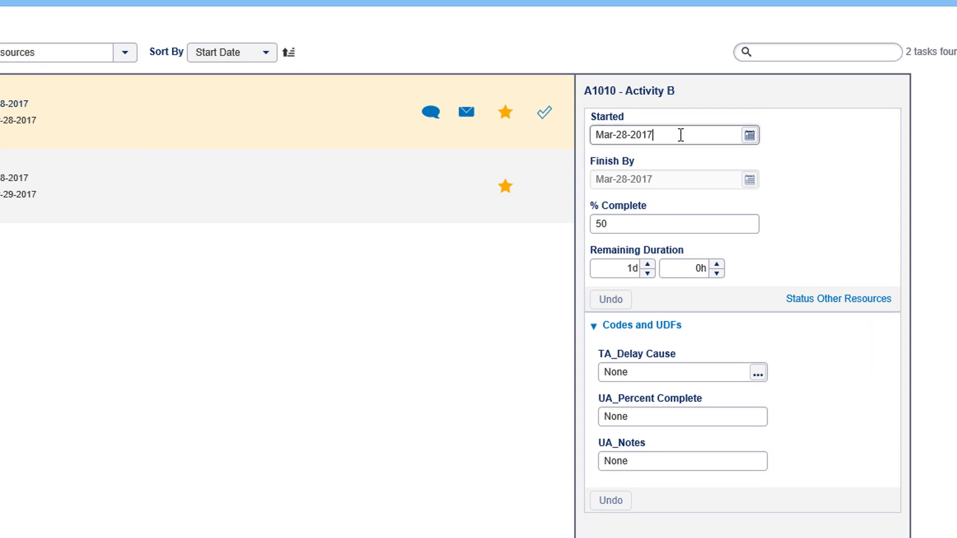
click(750, 135)
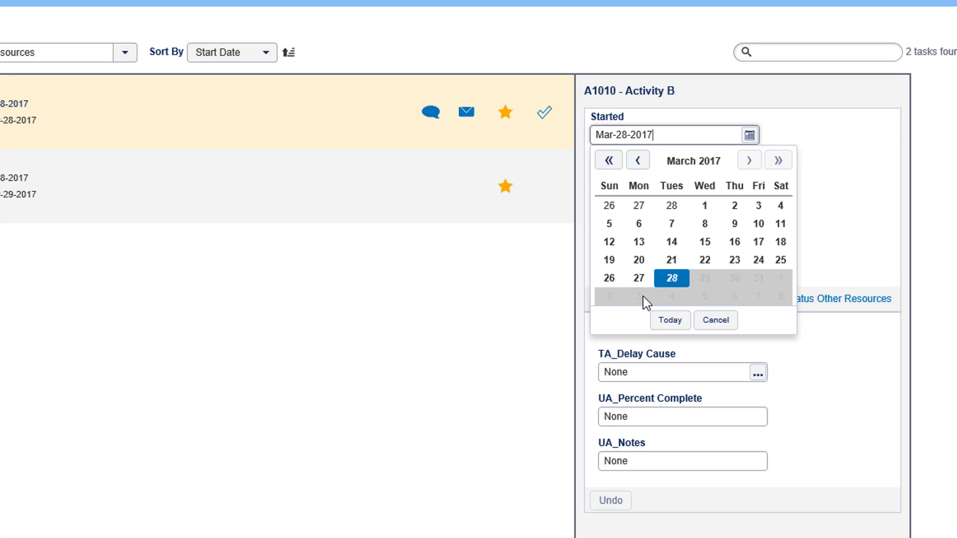
click(672, 278)
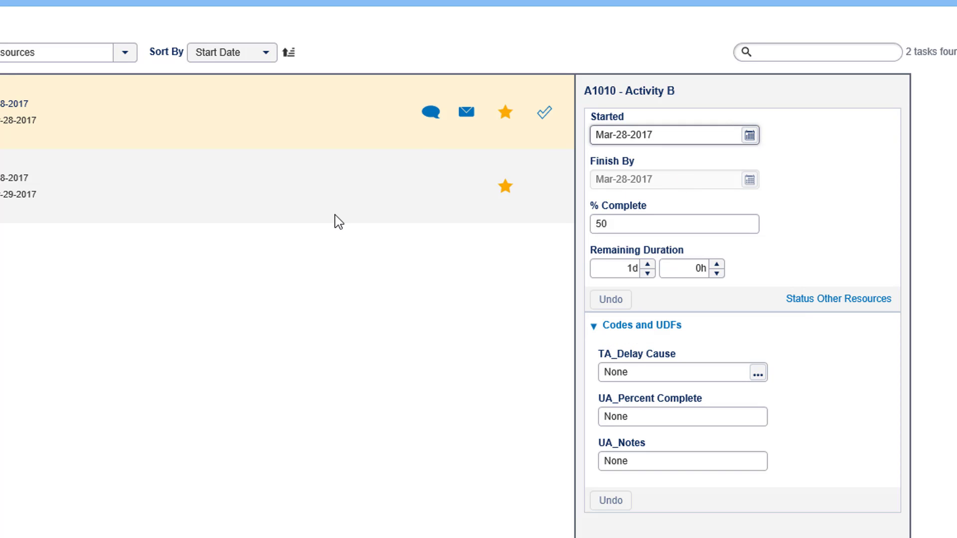
click(545, 114)
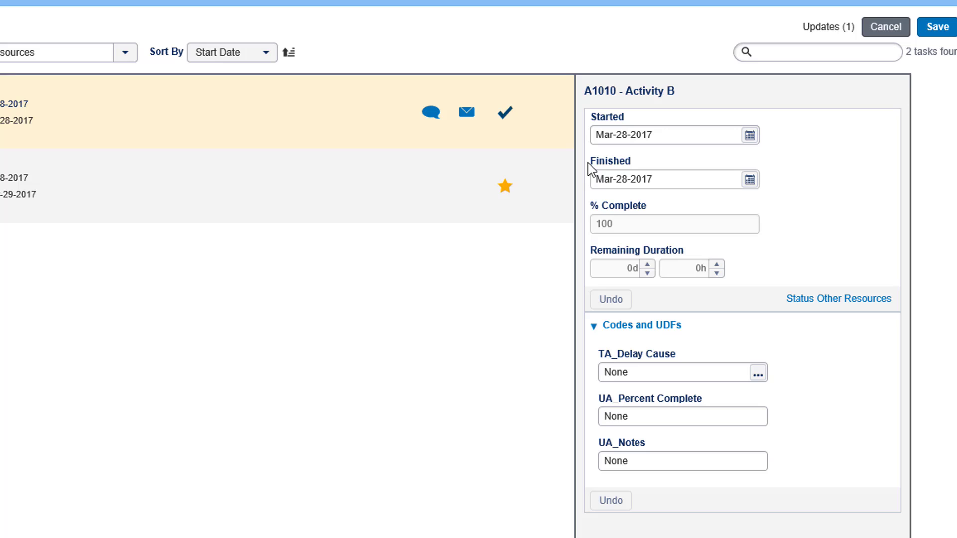
click(662, 179)
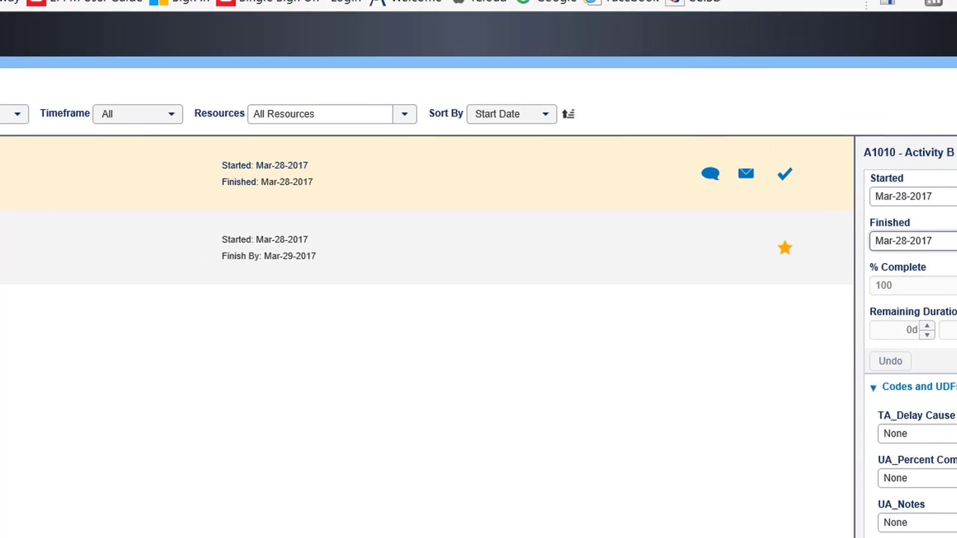
- Open Status Other Resources for activity A1010, examine Resource B's role, type and dates, and close the dialog
click(920, 319)
double_click(0, 65)
click(325, 121)
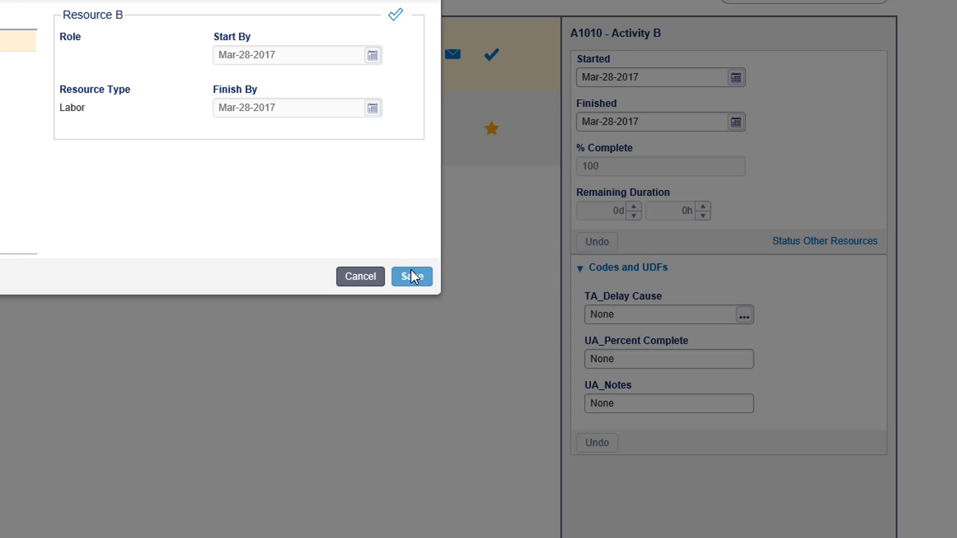
click(722, 400)
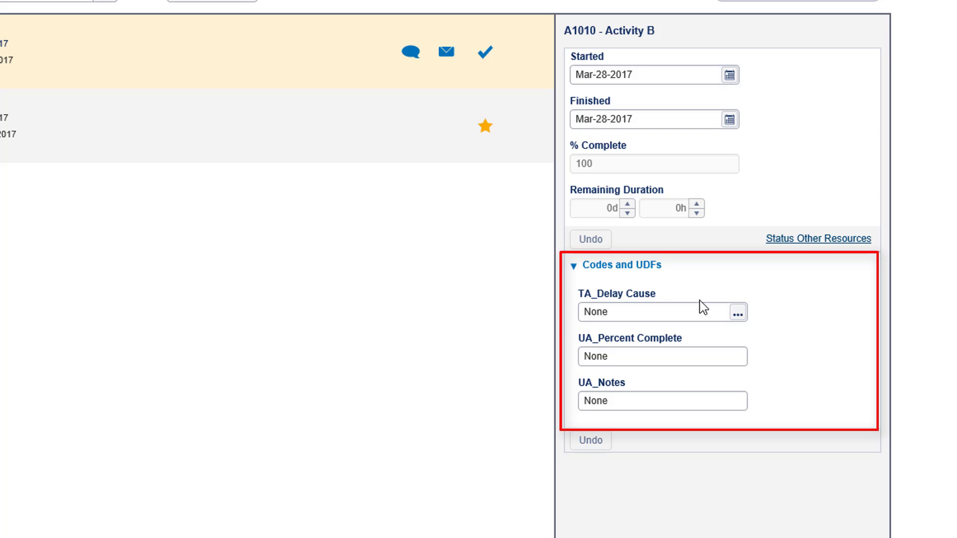
- Assign the delay cause code WOM - Waiting On Materials to activity A1010's TA_Delay Cause field
click(671, 358)
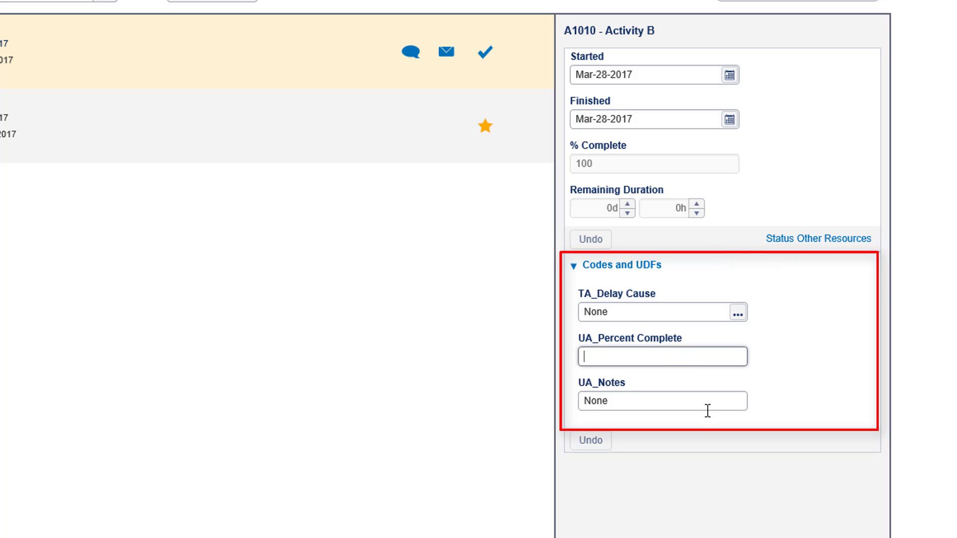
click(631, 402)
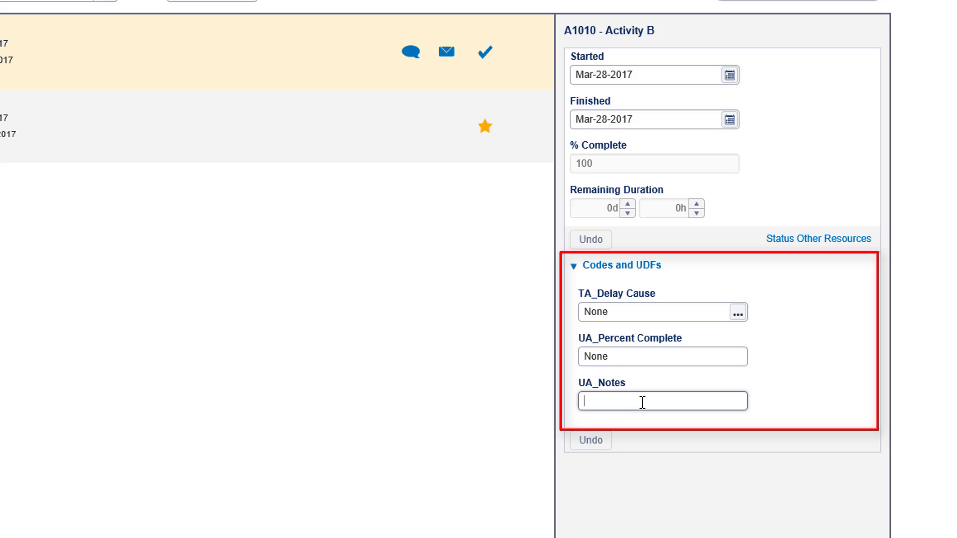
click(643, 307)
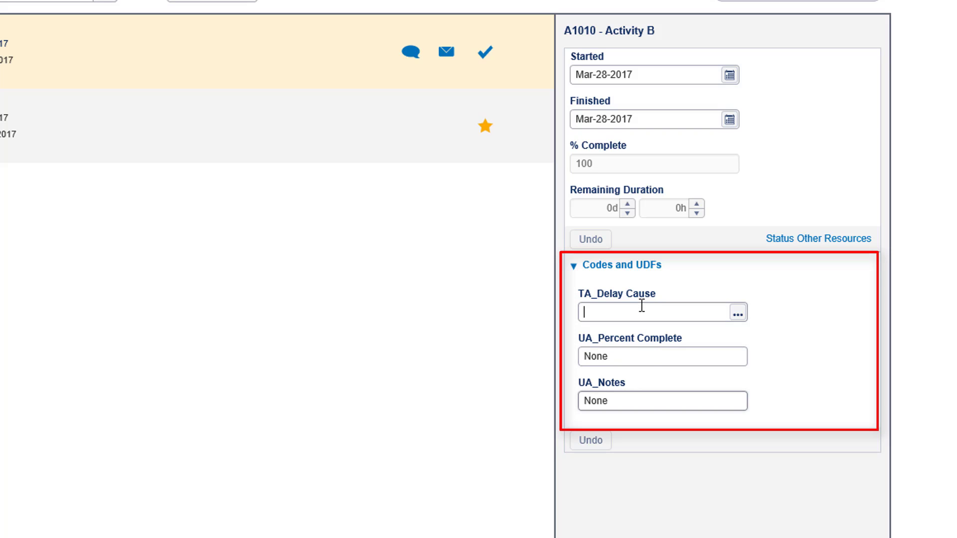
click(739, 314)
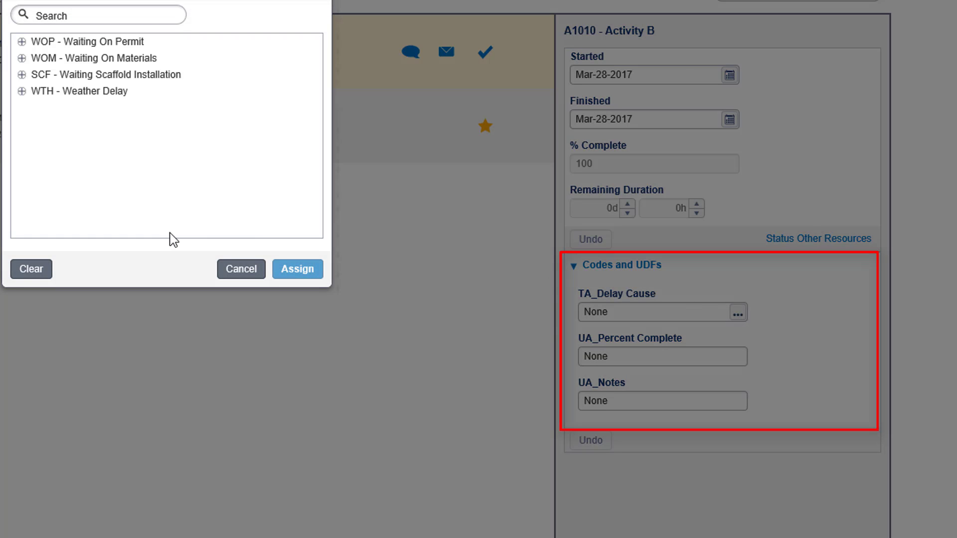
click(109, 63)
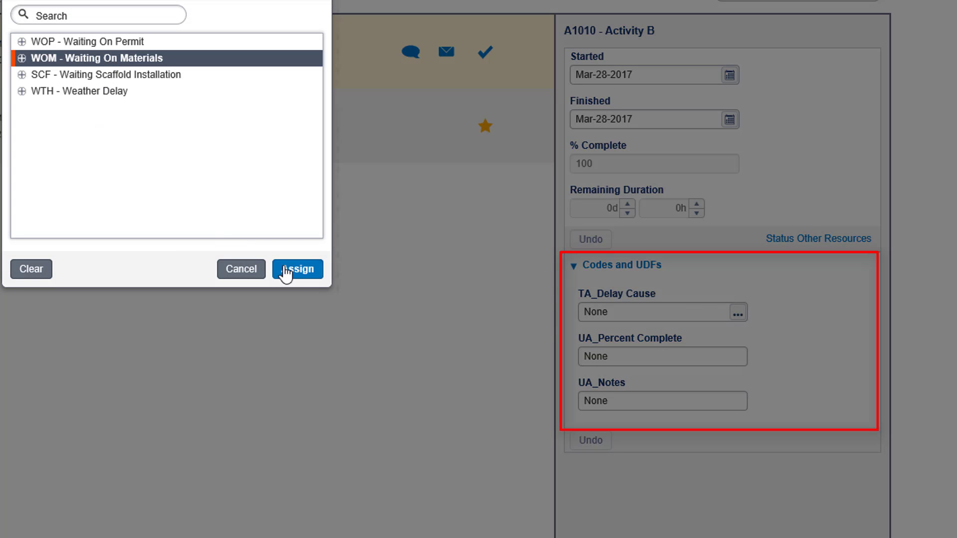
click(307, 272)
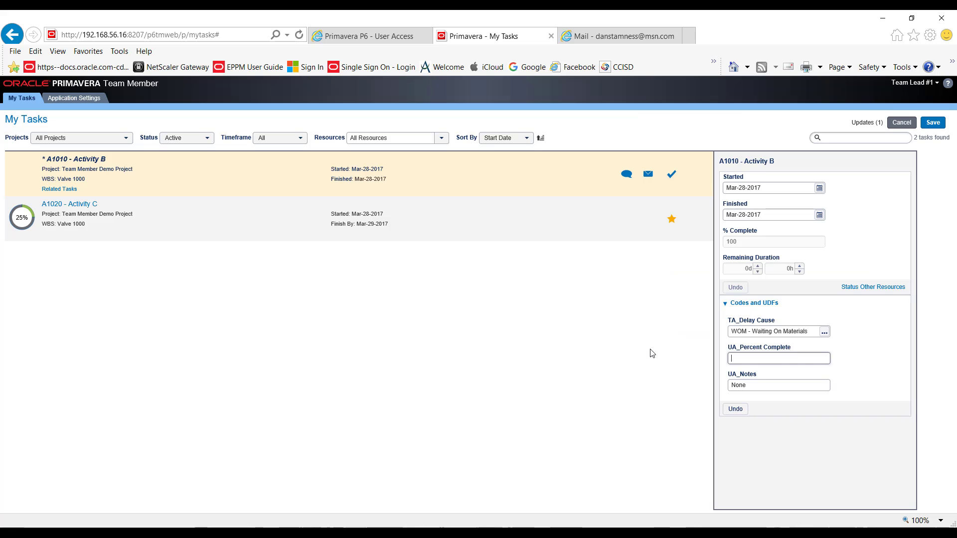
- Set UA_Percent Complete to 50 and UA_Notes to "Enter notes here..." for activity A1010, and save the updates
click(616, 357)
key(Tab)
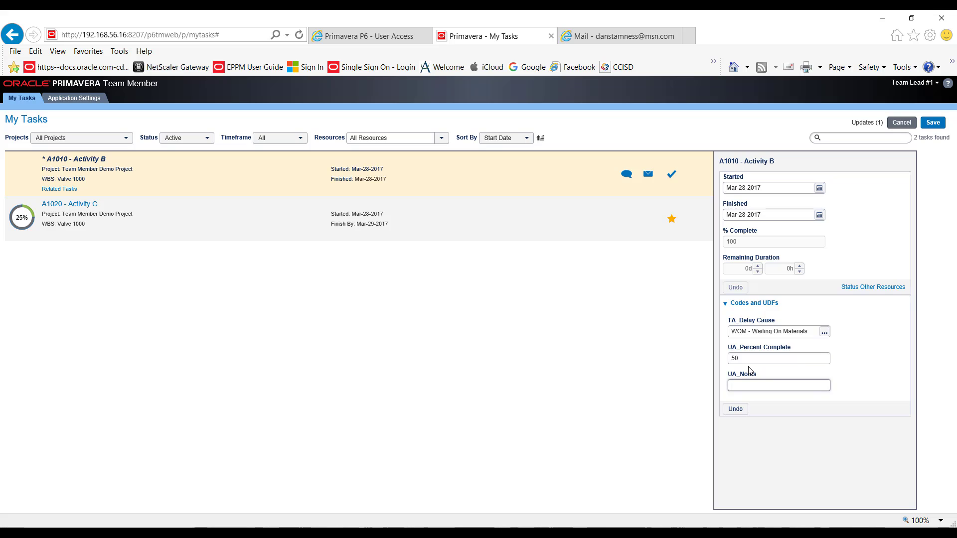
text(Enter notes here...)
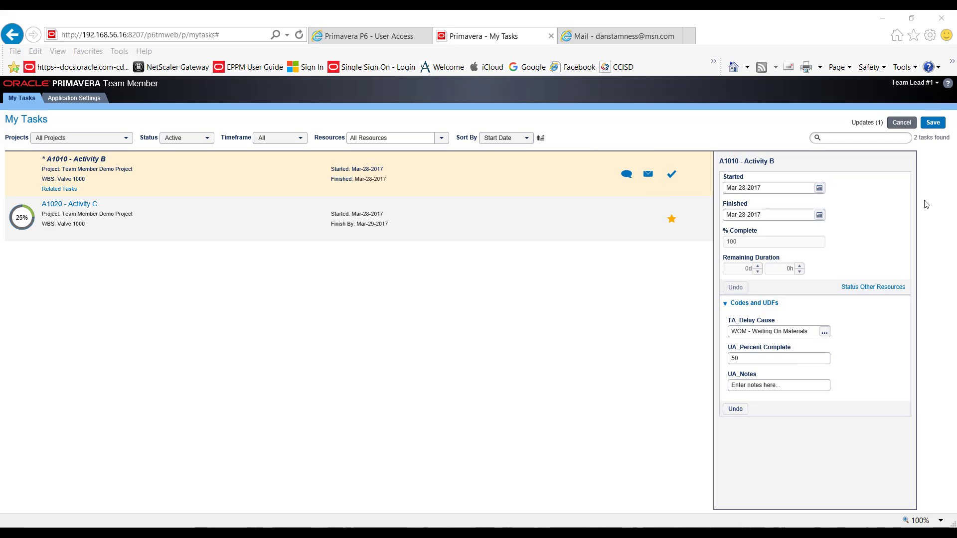
click(934, 123)
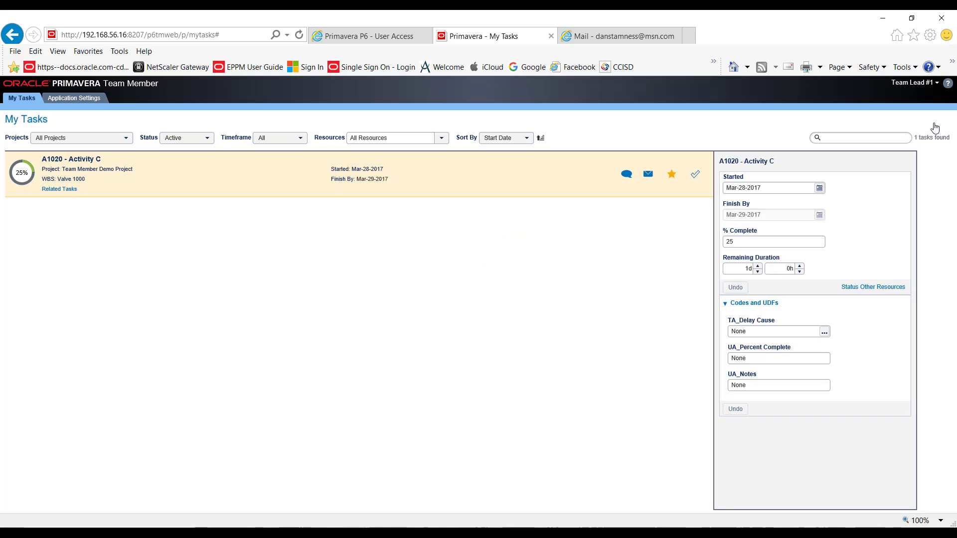
- Switch to P6 Professional and post the comment "Why isn't this activity done yet?" in activity A1020's discussion
click(934, 88)
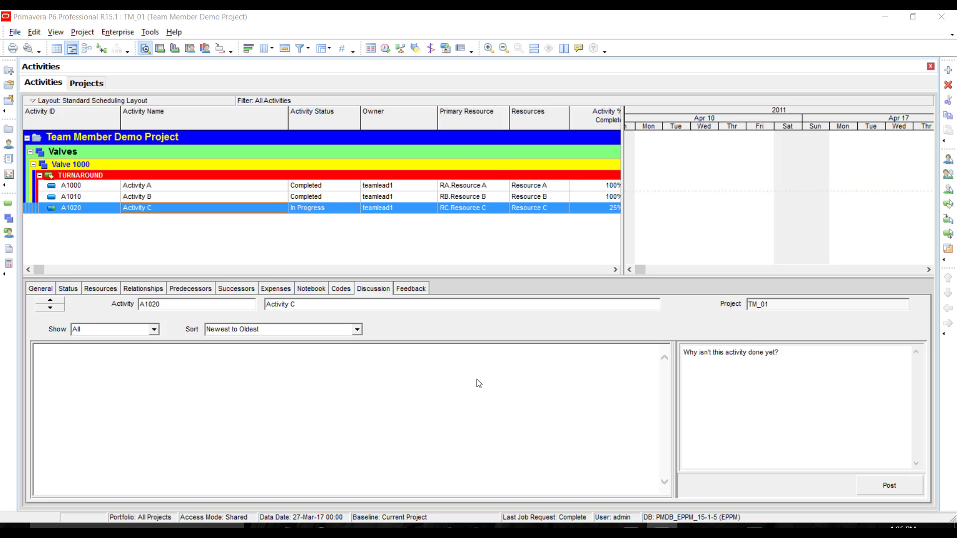
click(299, 210)
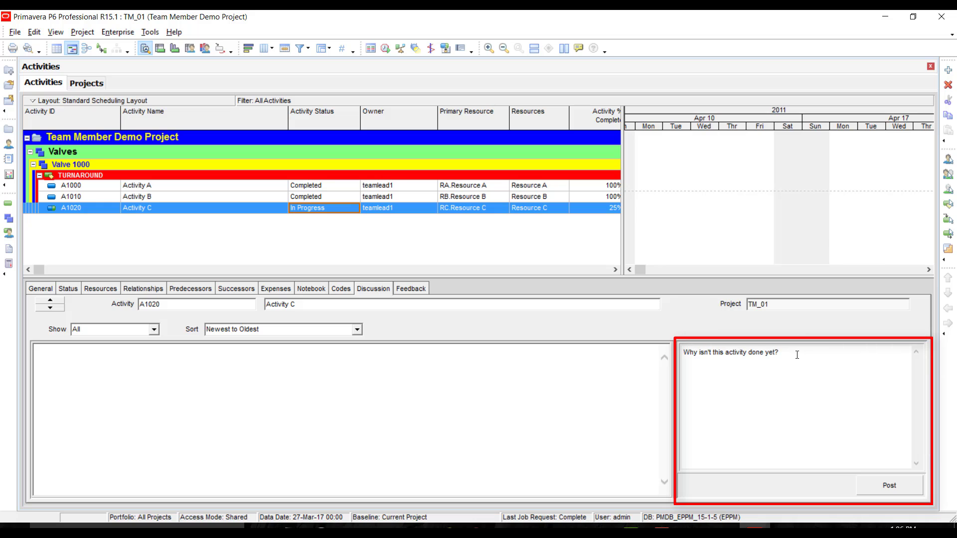
click(883, 487)
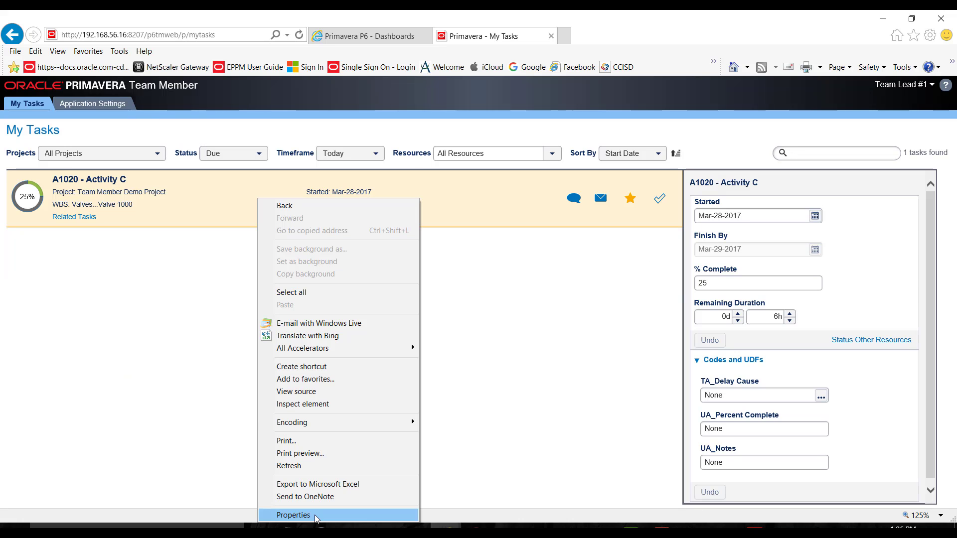
- In Team Member, refresh My Tasks and reply "The break tent is too far away from the job." in Activity C's discussion
right_click(259, 295)
click(311, 467)
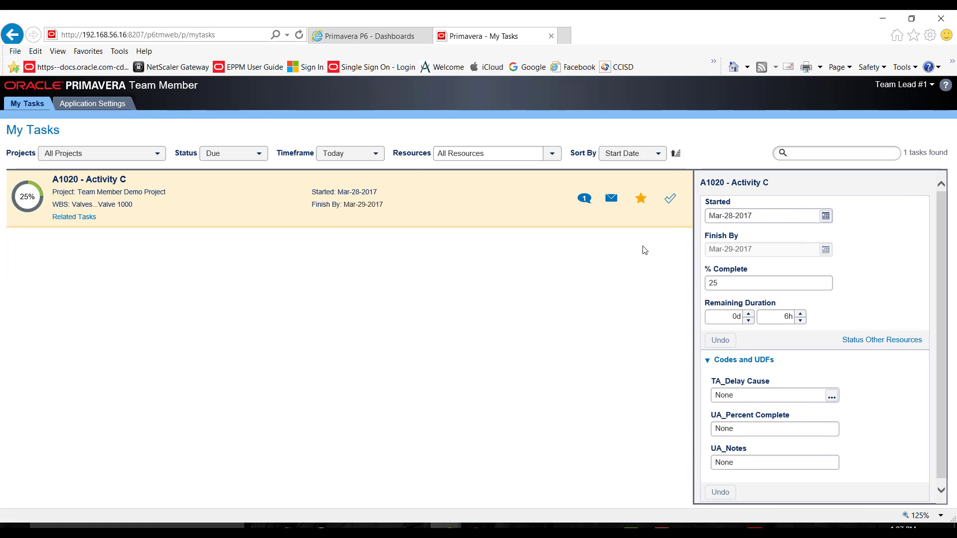
click(585, 199)
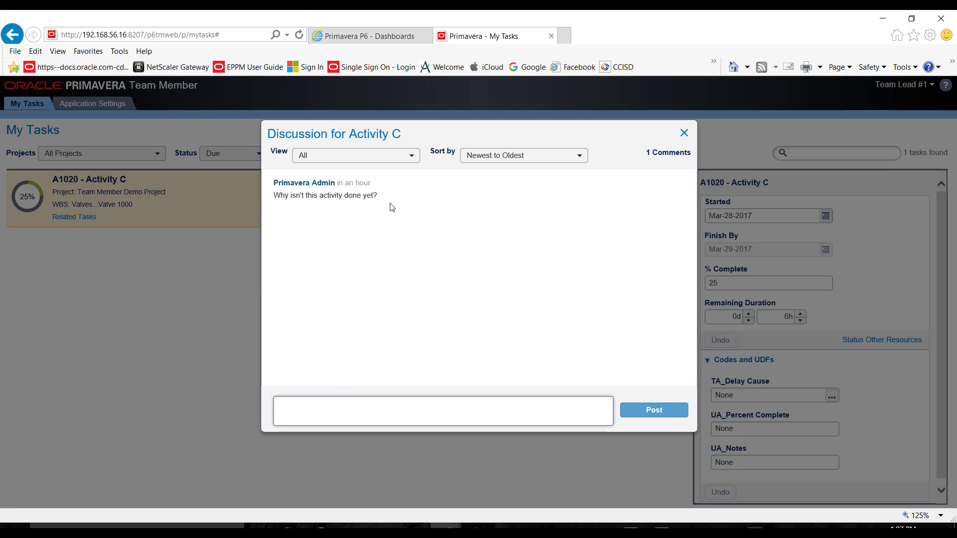
click(351, 405)
text(The break tent is too far a)
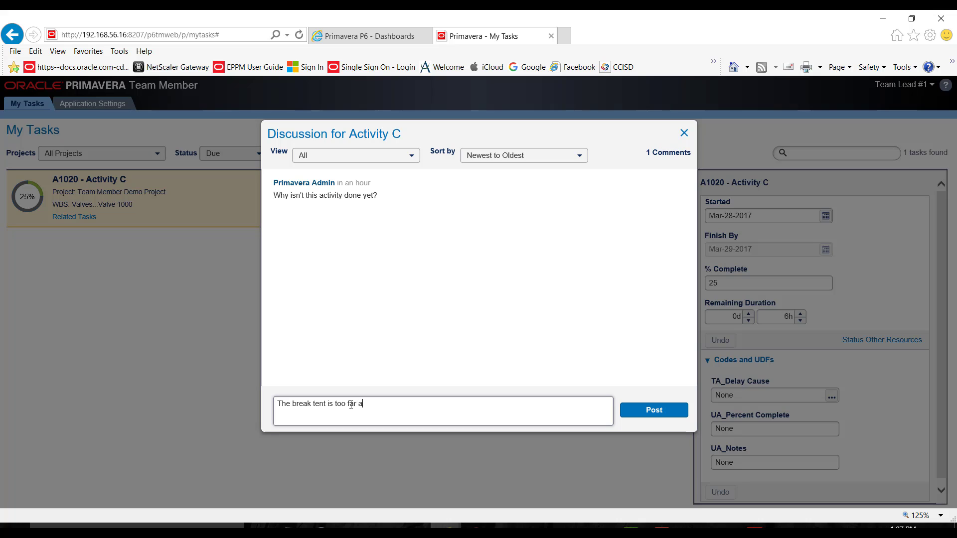
text(way from the job.)
click(652, 415)
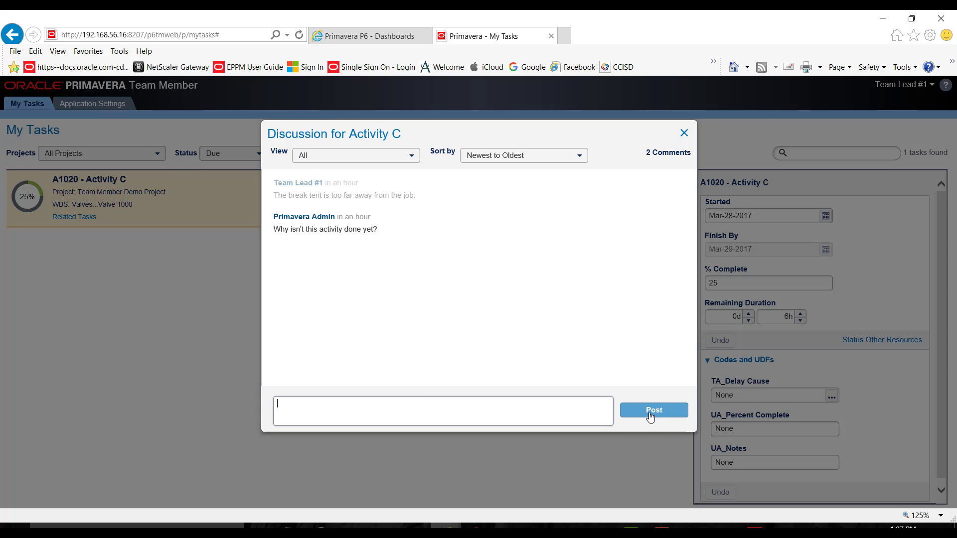
- Switch to P6 Professional, refresh activity A1020's discussion and post the comment "Maybe we should get someone else on the job."
click(446, 525)
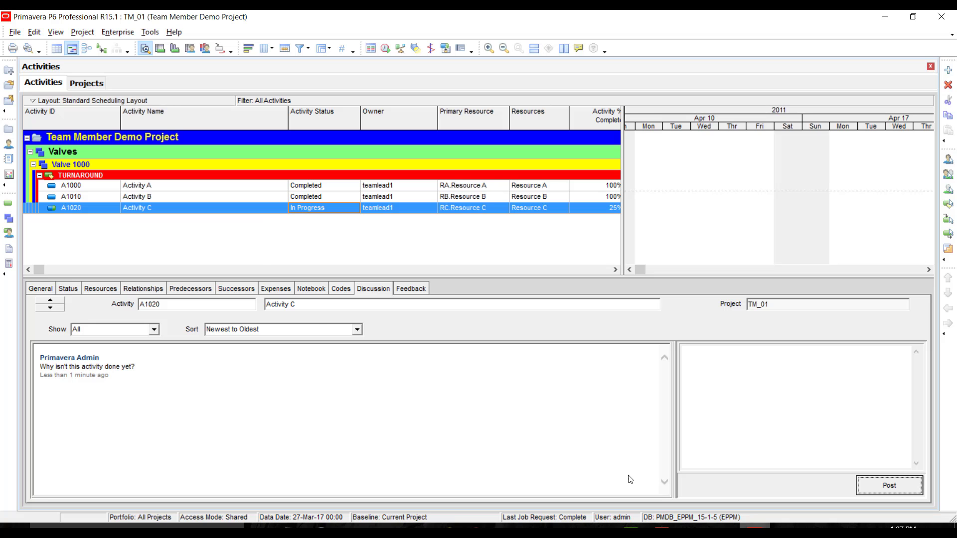
click(223, 210)
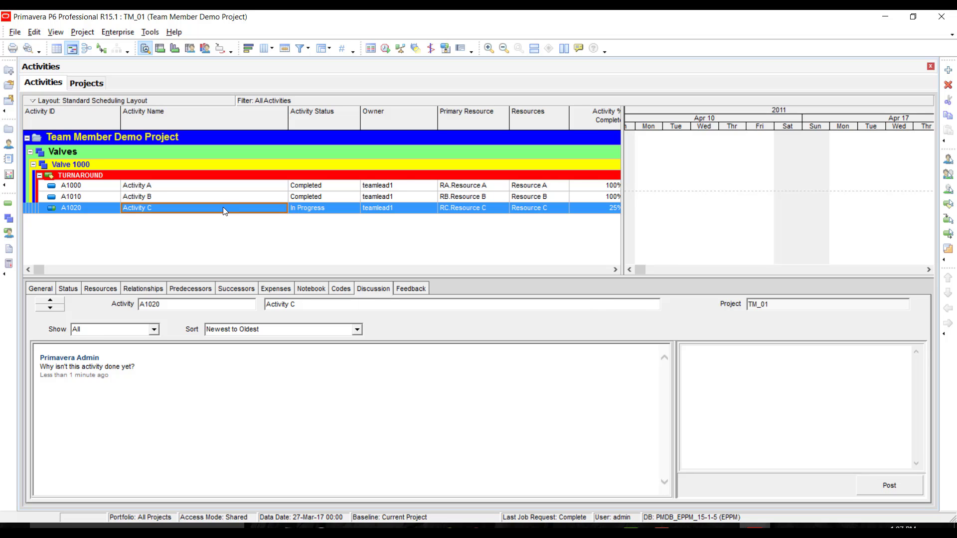
key(F5)
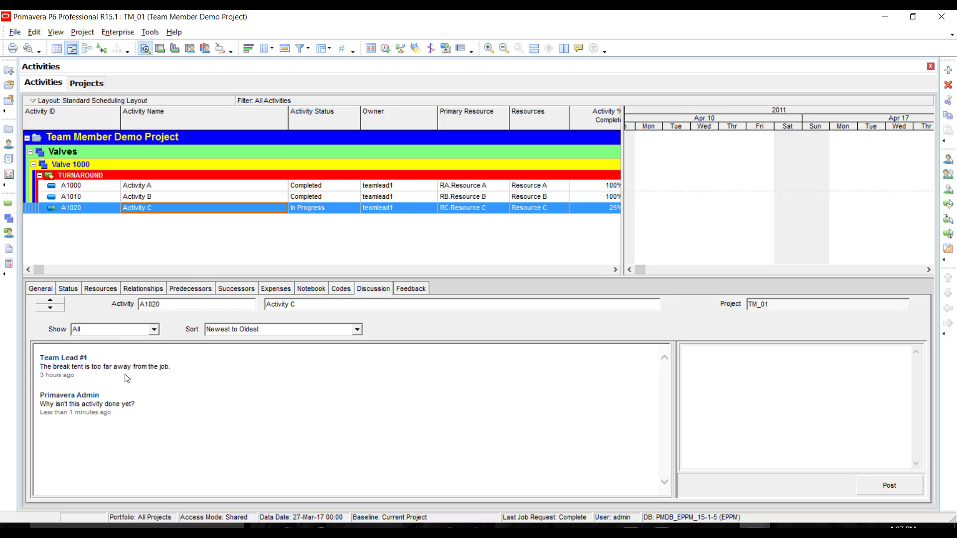
click(791, 431)
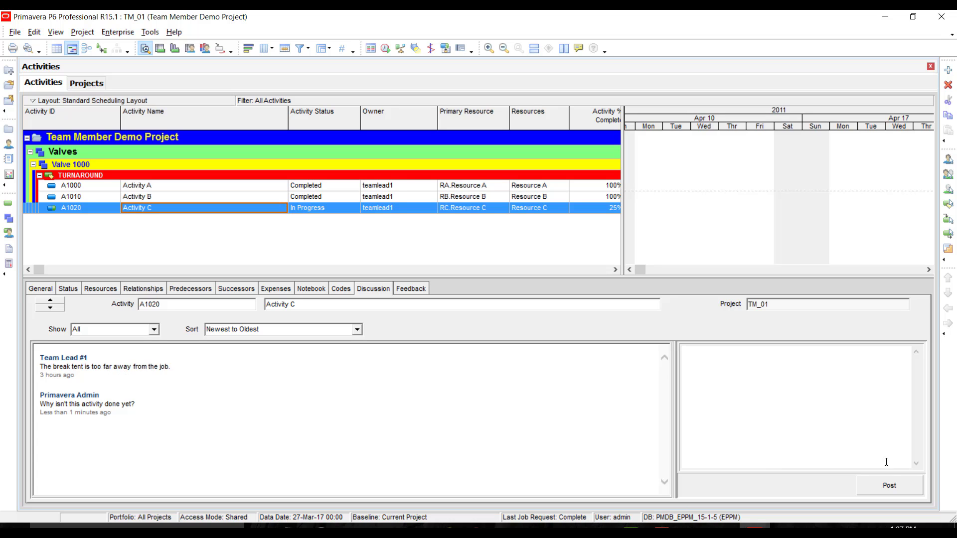
text(Maybe we should get someone else on )
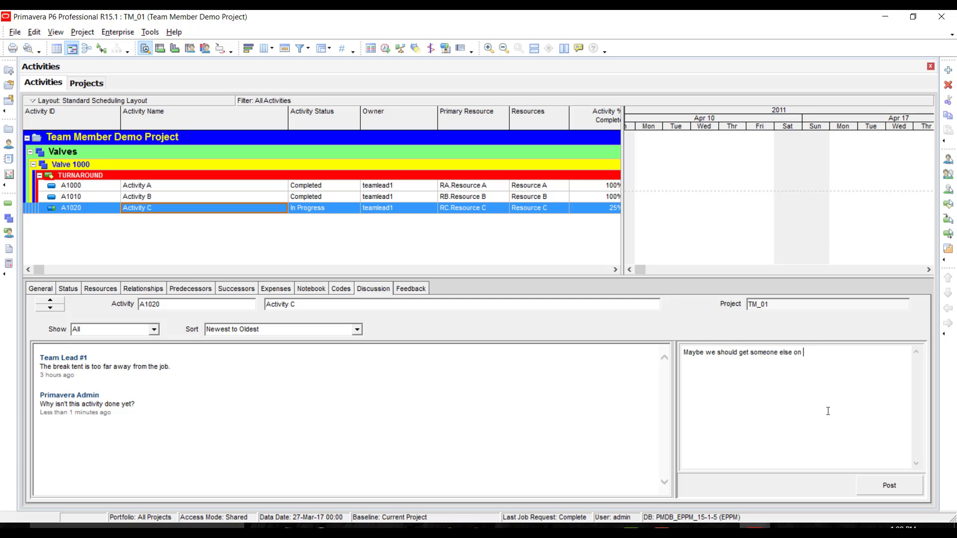
text(the job.)
click(890, 485)
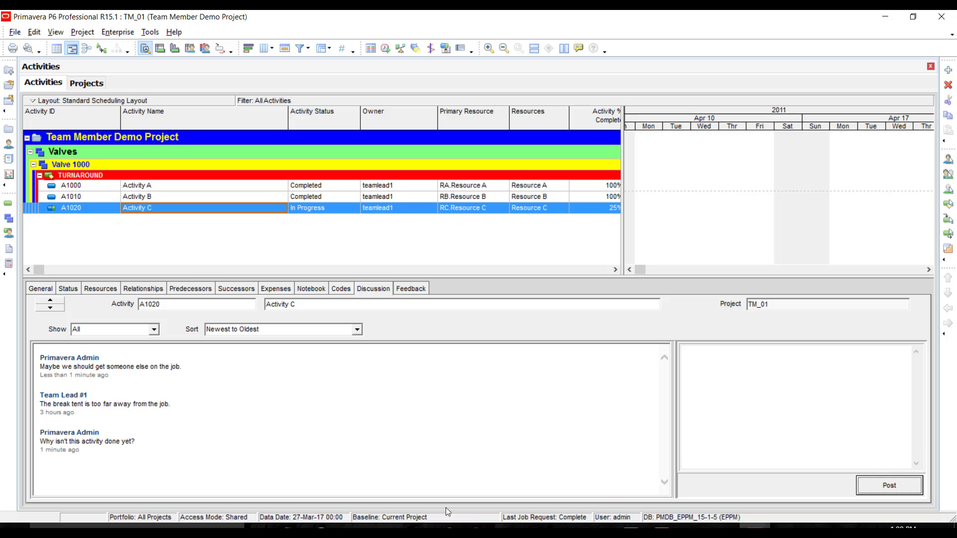
- Switch back to Team Member, refresh My Tasks and open Activity C's discussion to check for the new comment
click(442, 487)
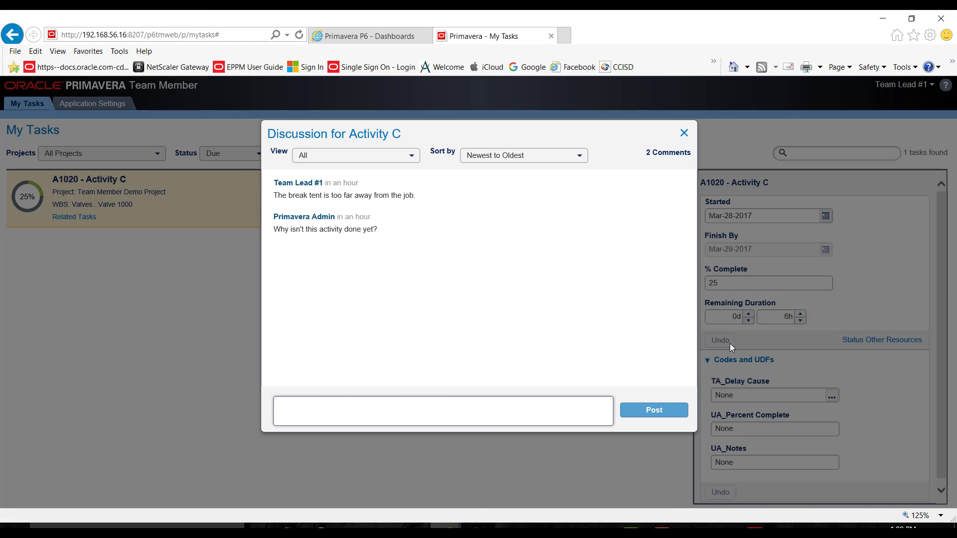
right_click(453, 198)
click(478, 469)
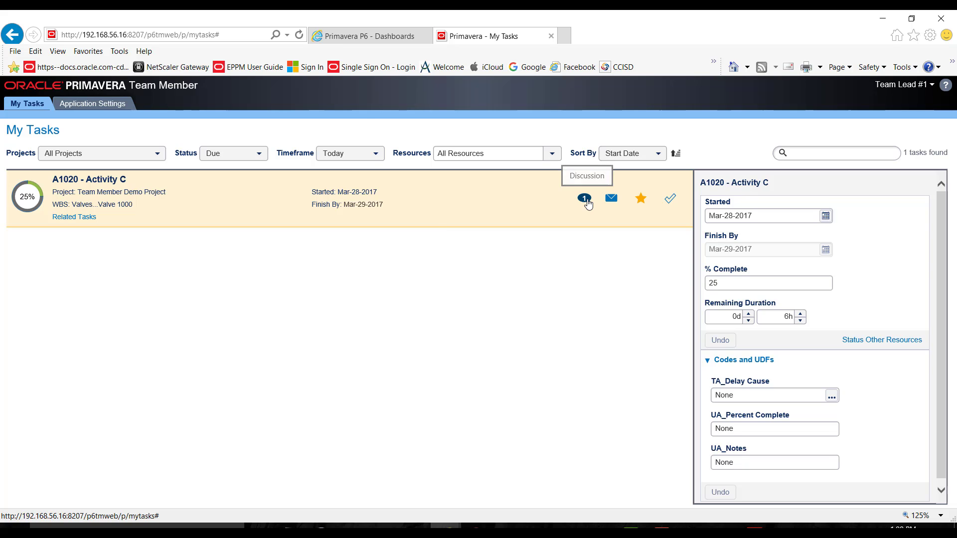
click(587, 200)
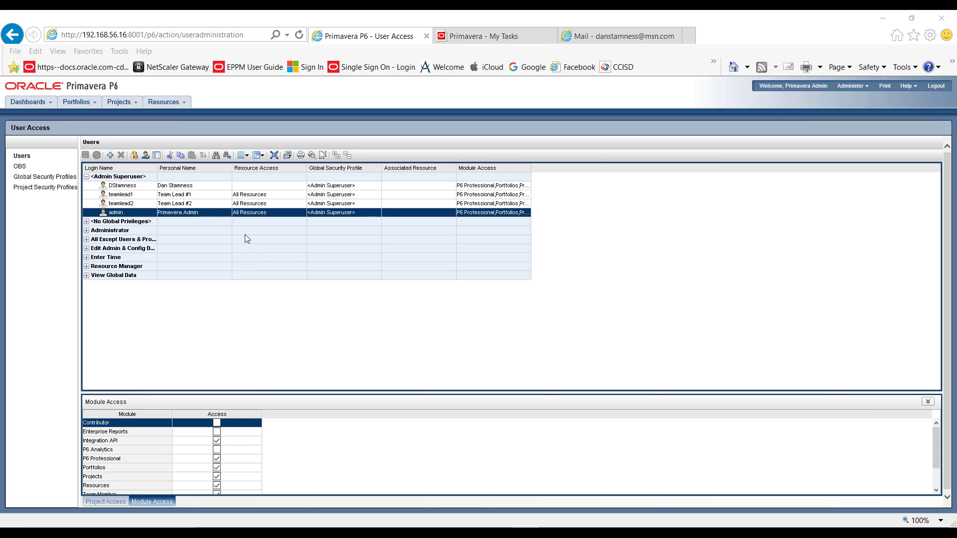
- In P6 web, examine the Team Member status review settings in the Team Member Demo Project's preferences and close without changes
click(119, 105)
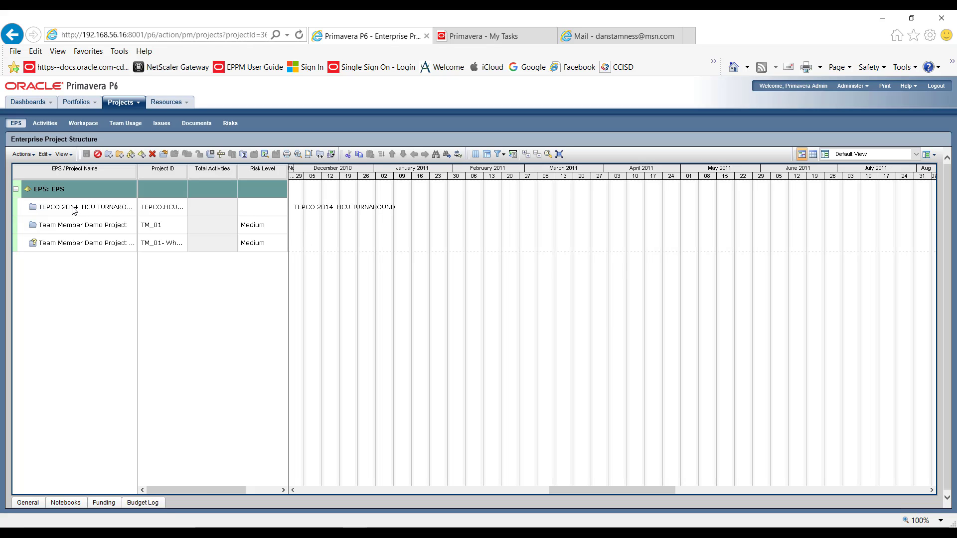
click(76, 228)
right_click(76, 228)
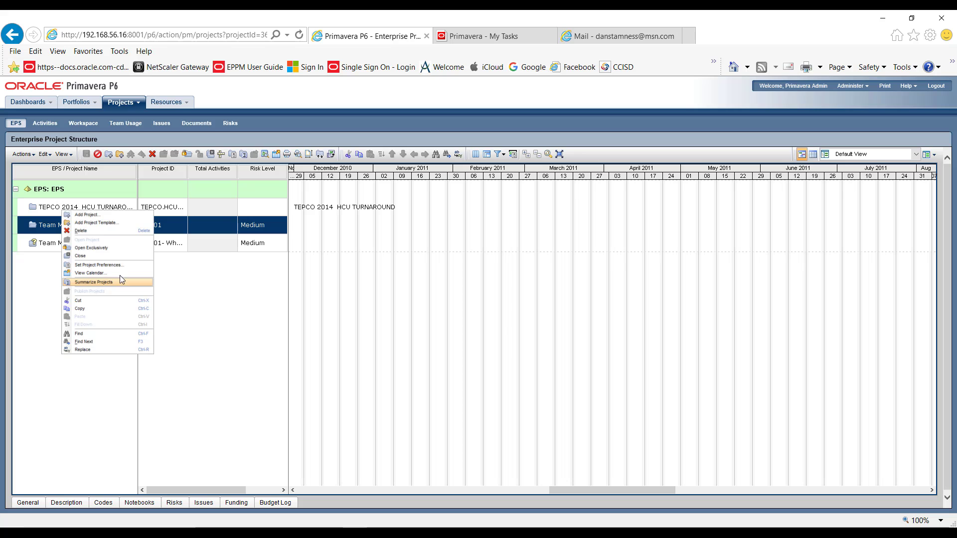
click(100, 265)
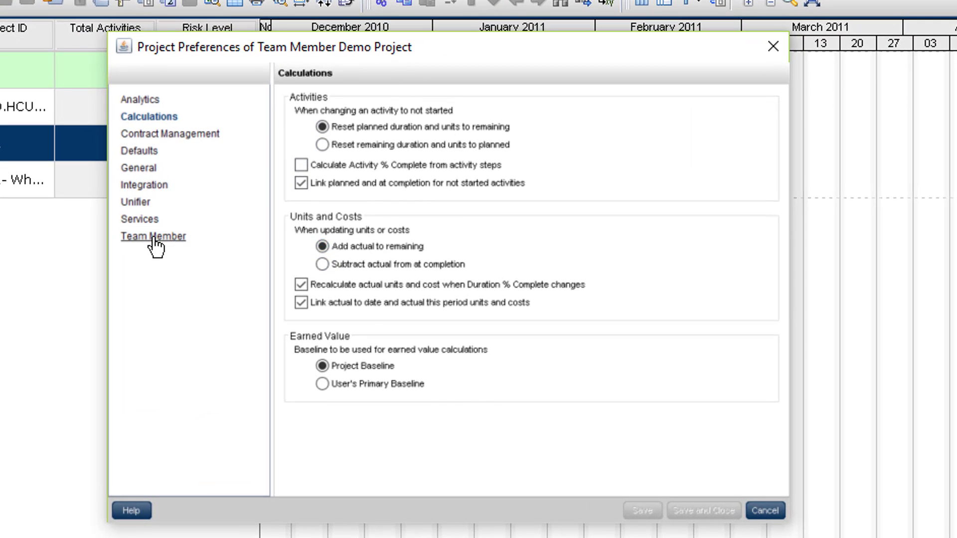
click(155, 237)
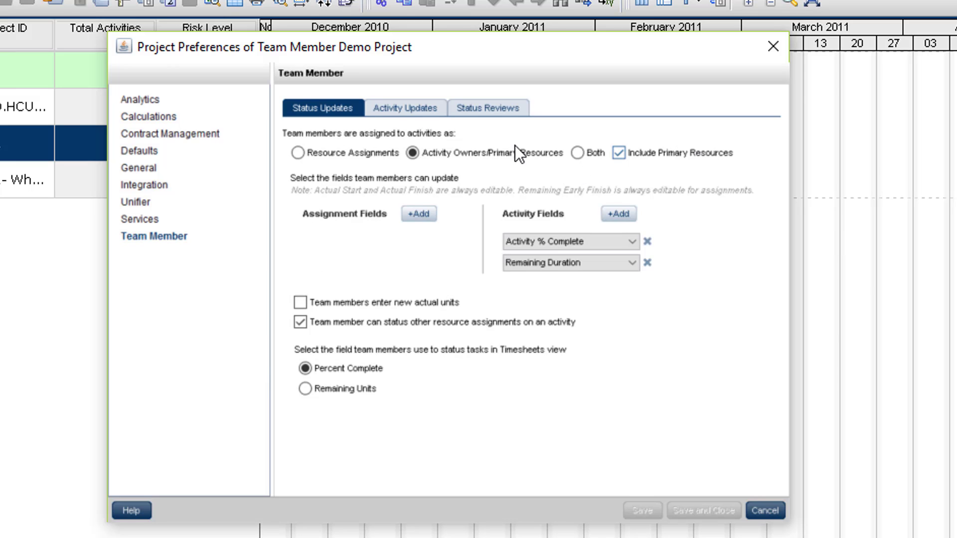
click(502, 110)
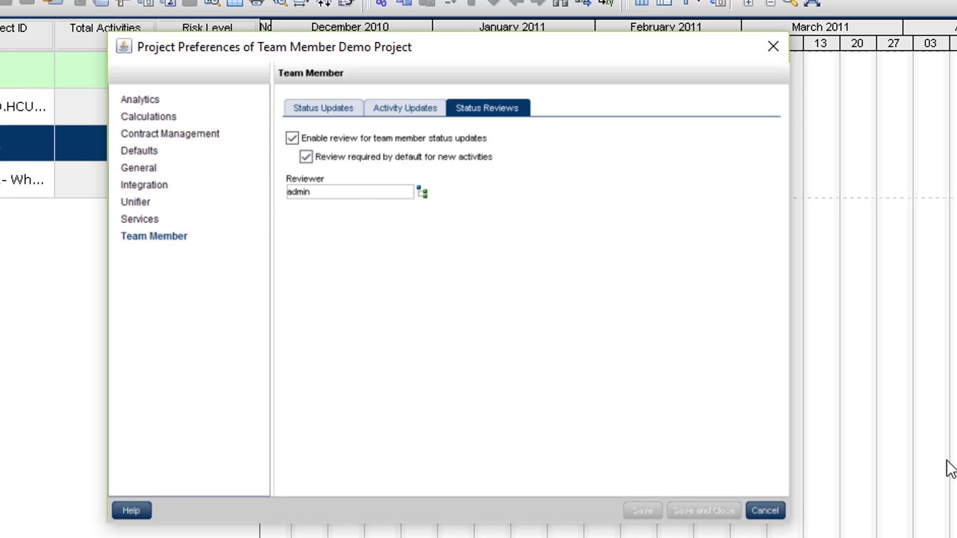
click(765, 511)
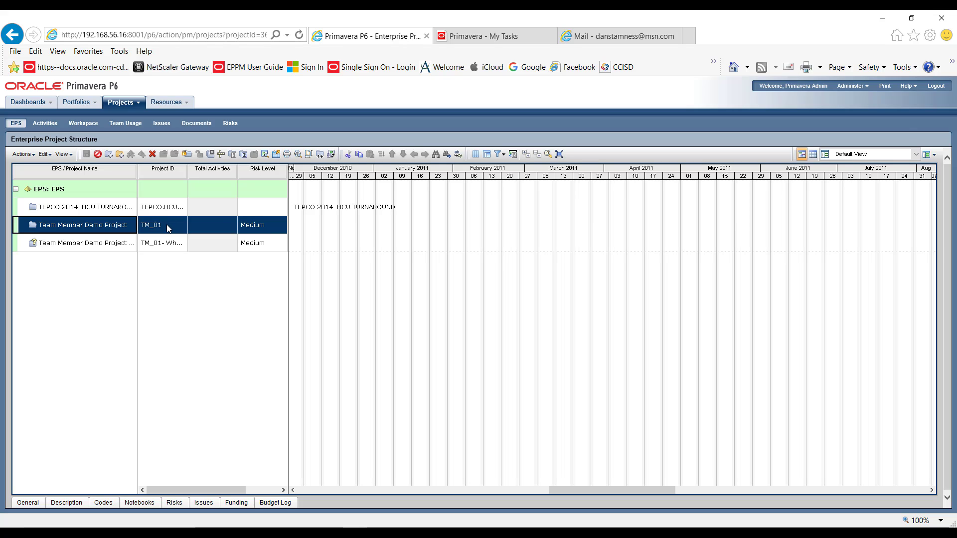
- Open the Team Member Demo Project's activities, bring up Review Status Updates and enlarge its window to show all pending updates
click(167, 224)
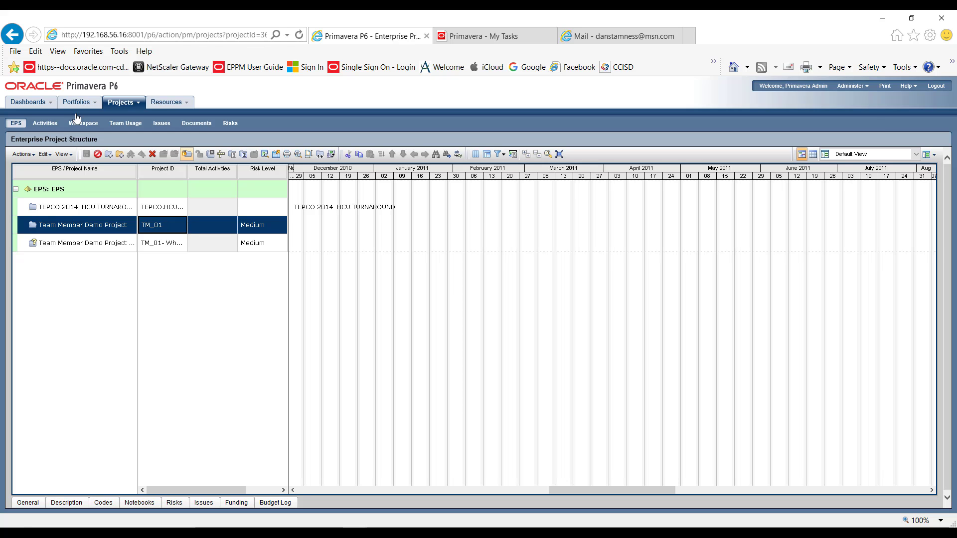
click(46, 123)
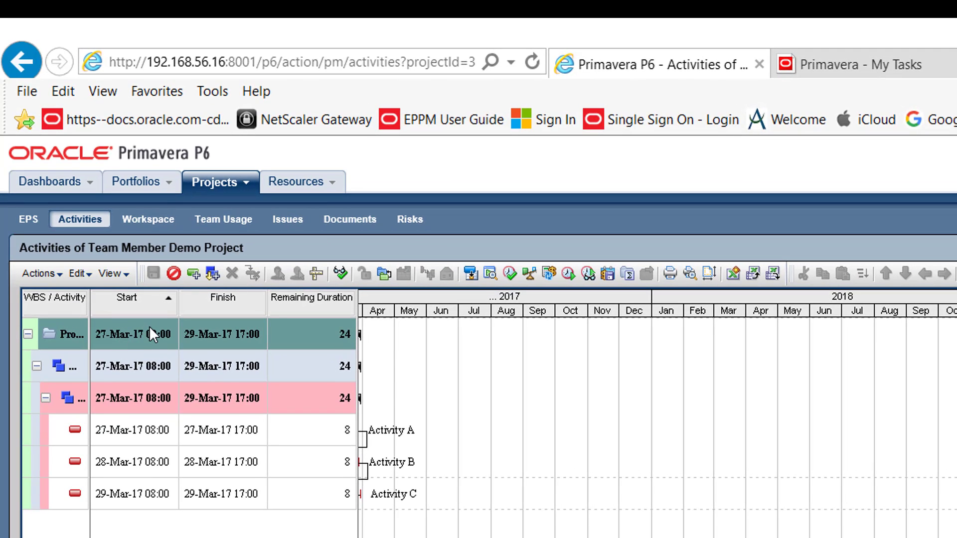
click(51, 274)
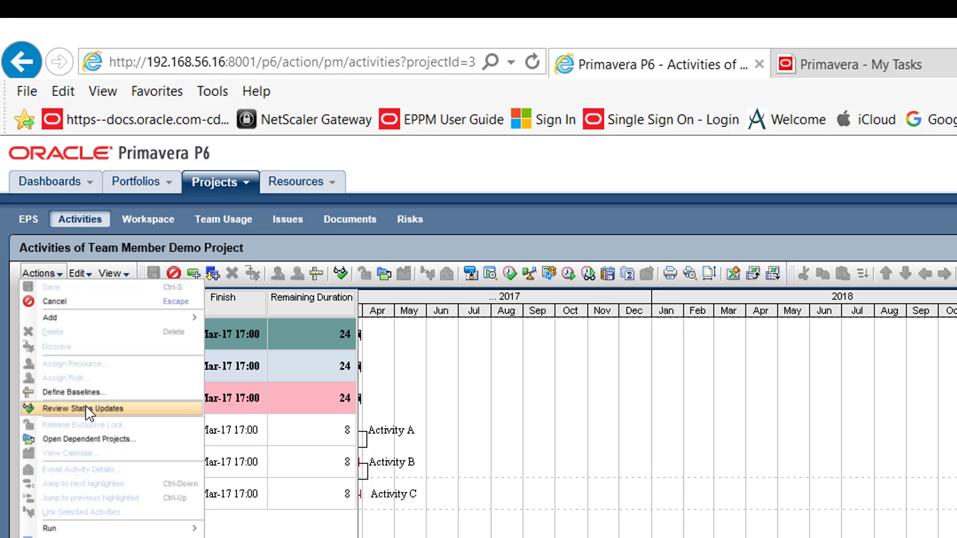
key(Escape)
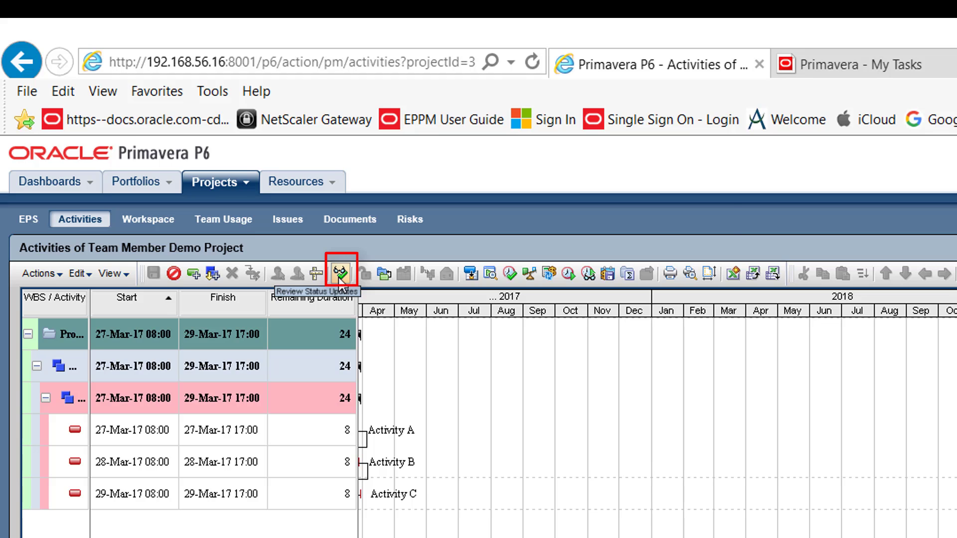
click(340, 281)
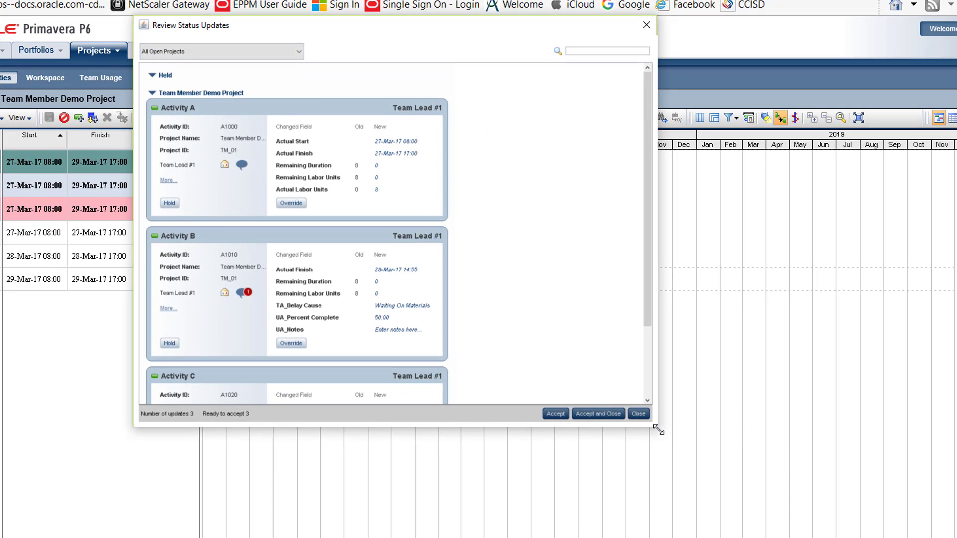
drag(659, 430, 808, 532)
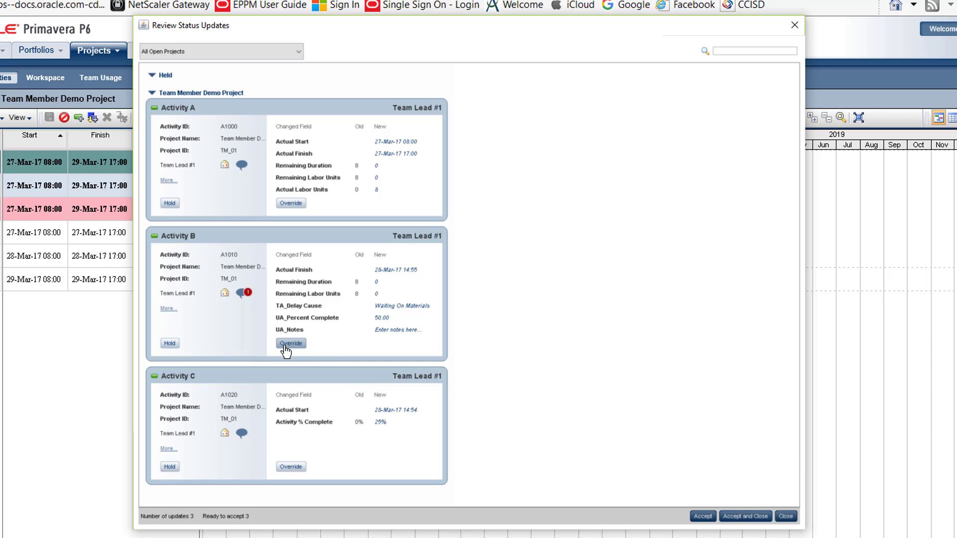
- Put Activity B's status update on hold
click(170, 343)
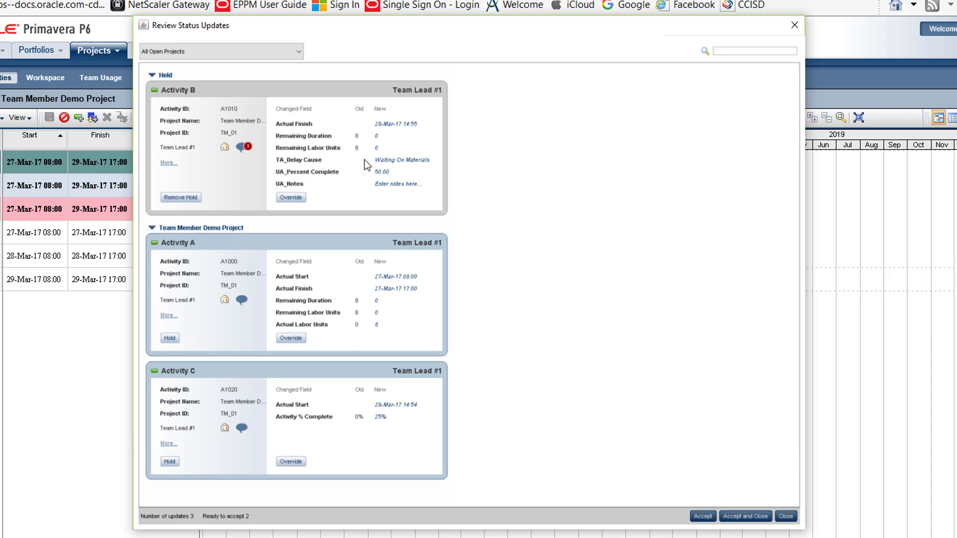
click(225, 147)
click(294, 165)
- Override Activity B's remaining duration with 4 and remove the hold on its update
click(291, 197)
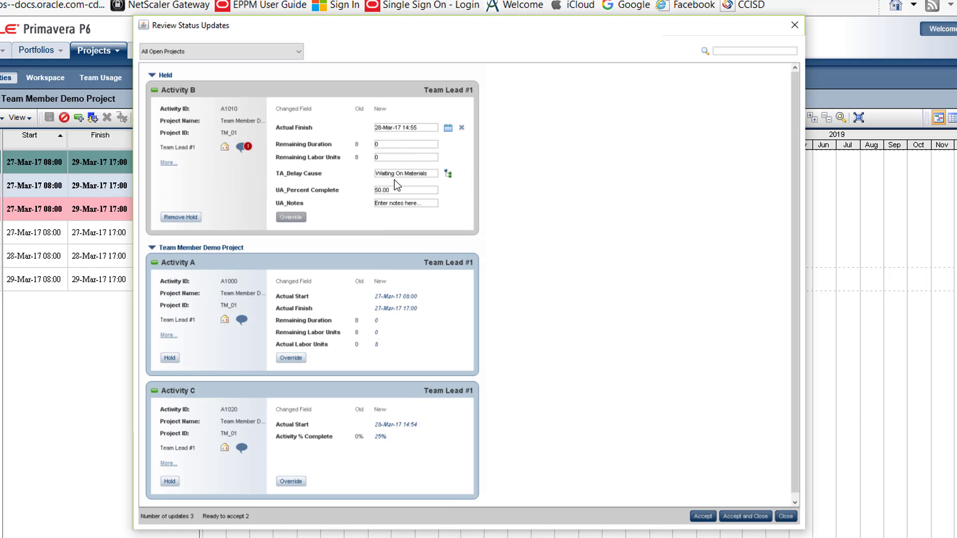
double_click(379, 144)
text(4)
click(179, 217)
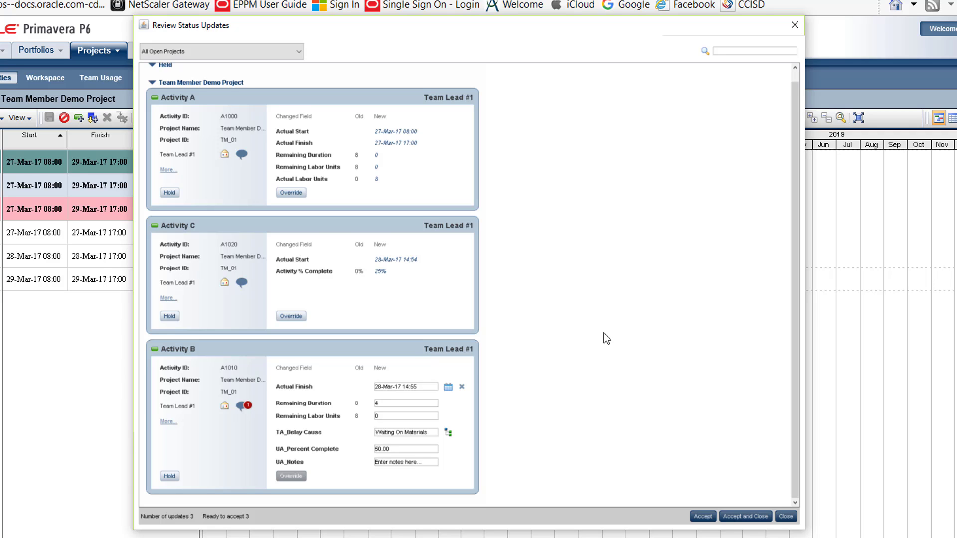
- Read Activity B's discussion, then accept all pending status updates and close the review
scroll(604, 333, up, 1)
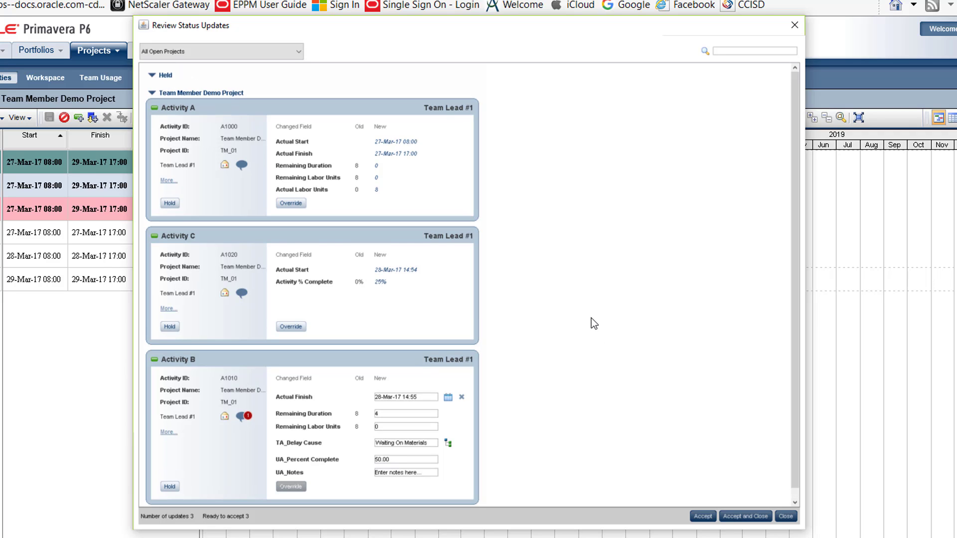
click(247, 417)
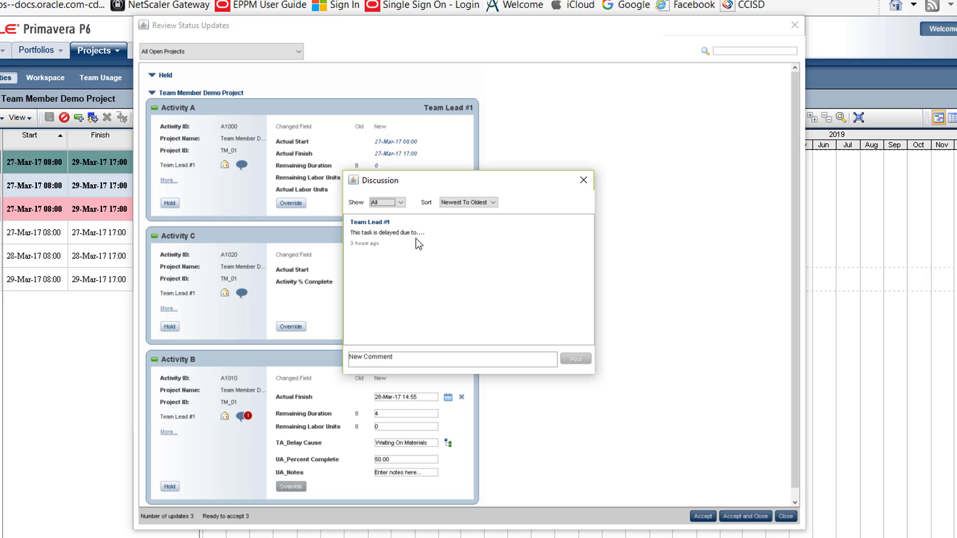
click(583, 180)
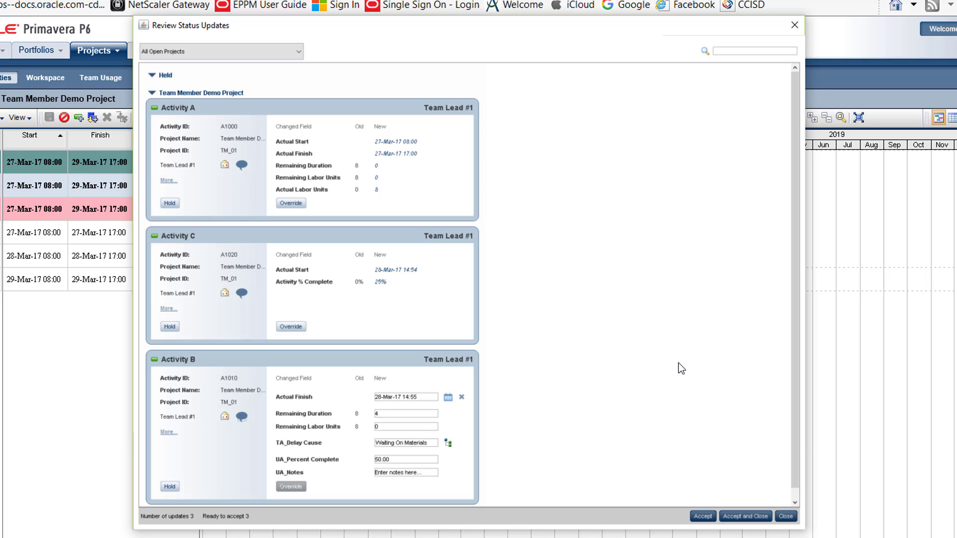
click(703, 516)
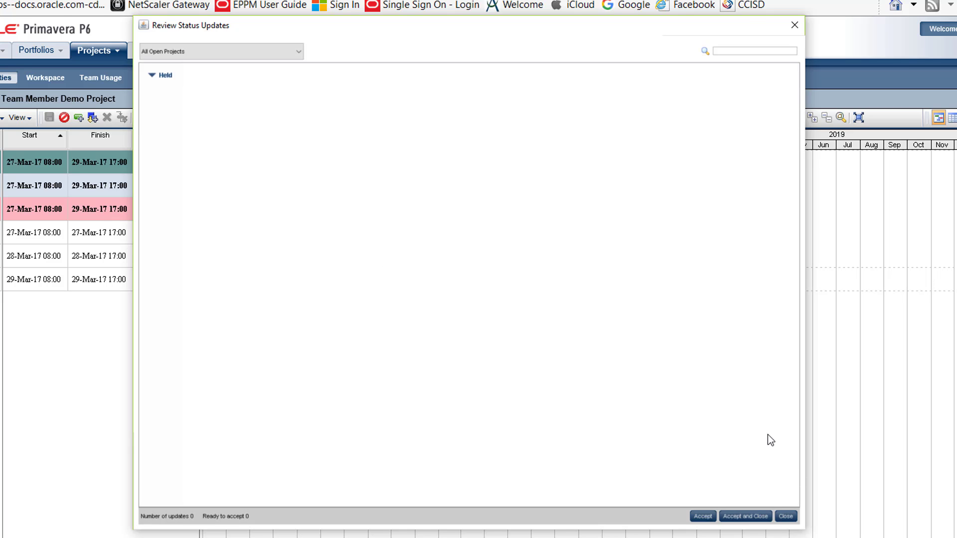
click(786, 517)
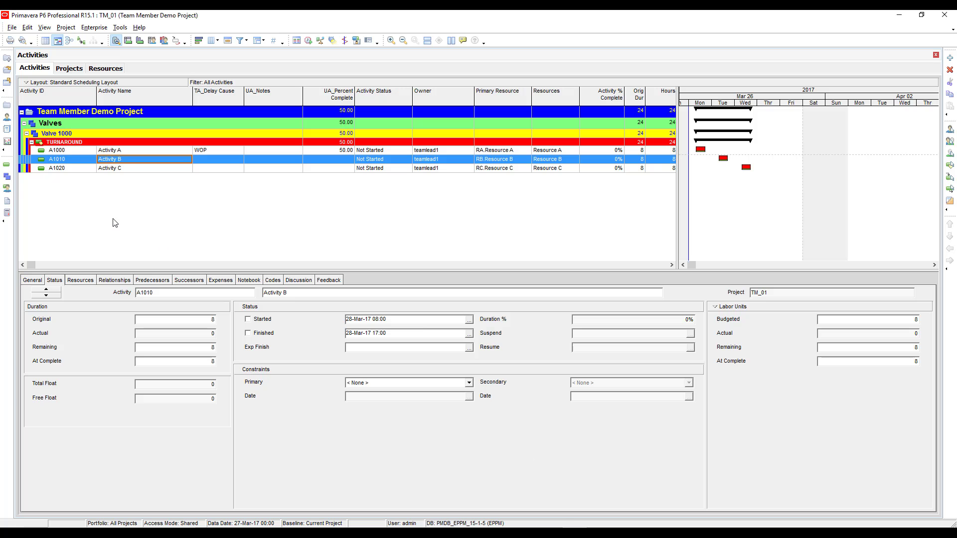
- Switch to P6 Professional, check the status of Activities A and B and refresh the project data
click(129, 151)
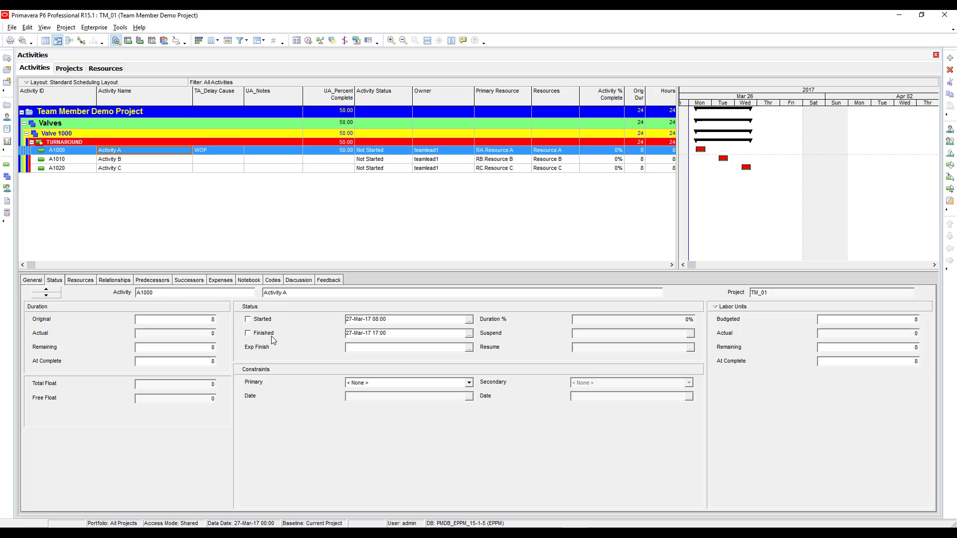
click(224, 162)
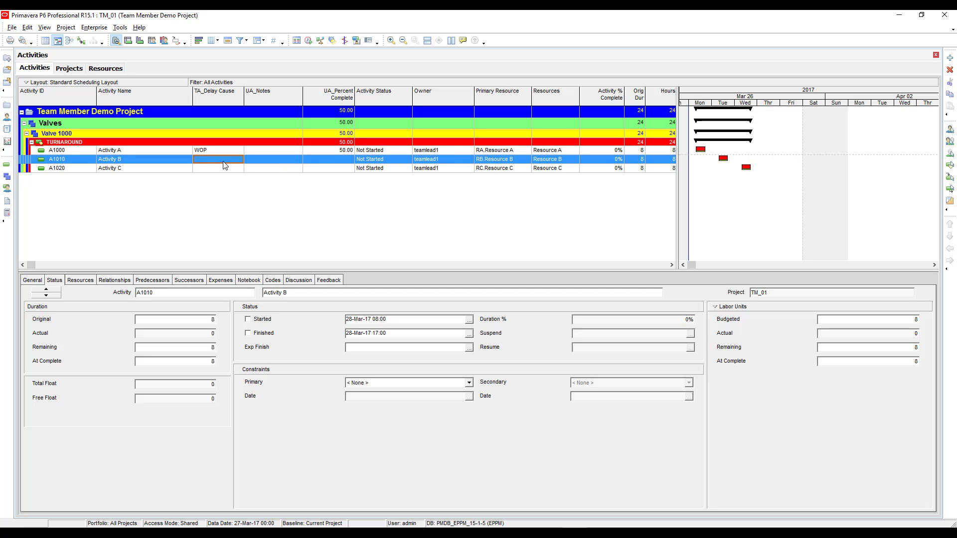
key(F5)
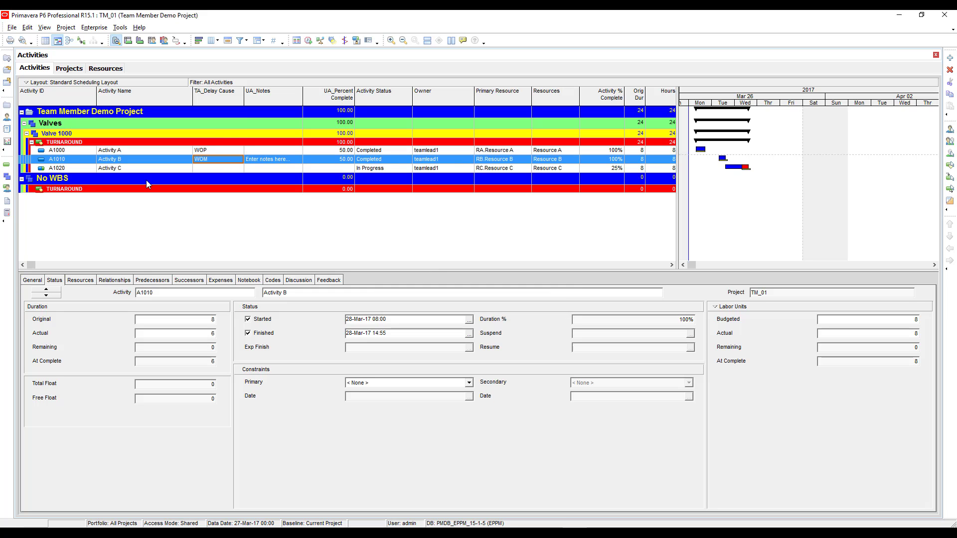
- Review the updated status and notes of Activities A and B and widen the UA_Notes column slightly
click(144, 179)
click(144, 150)
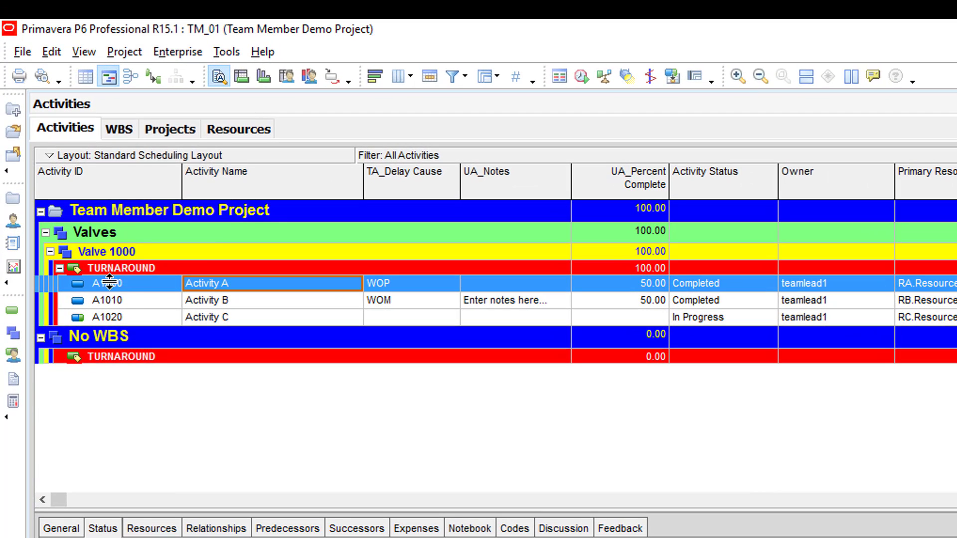
click(67, 151)
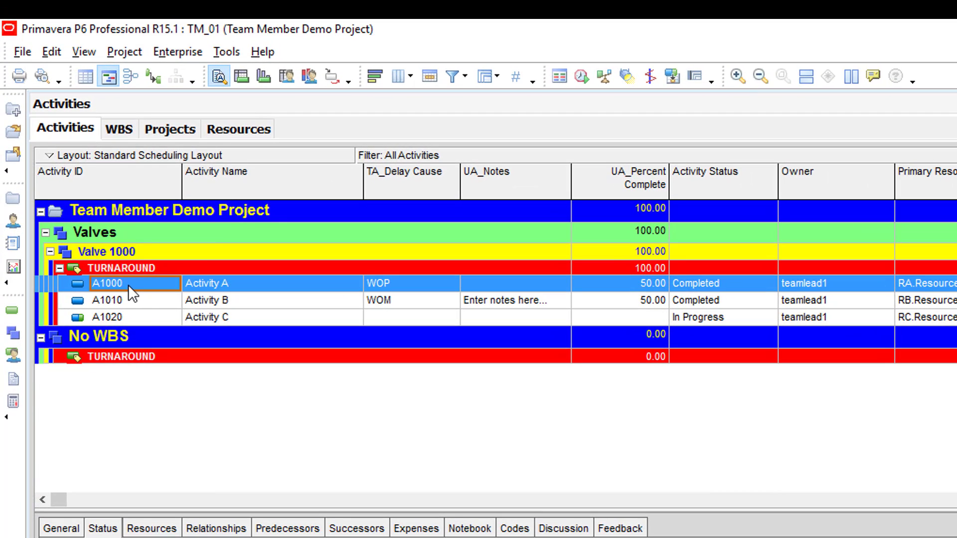
click(142, 303)
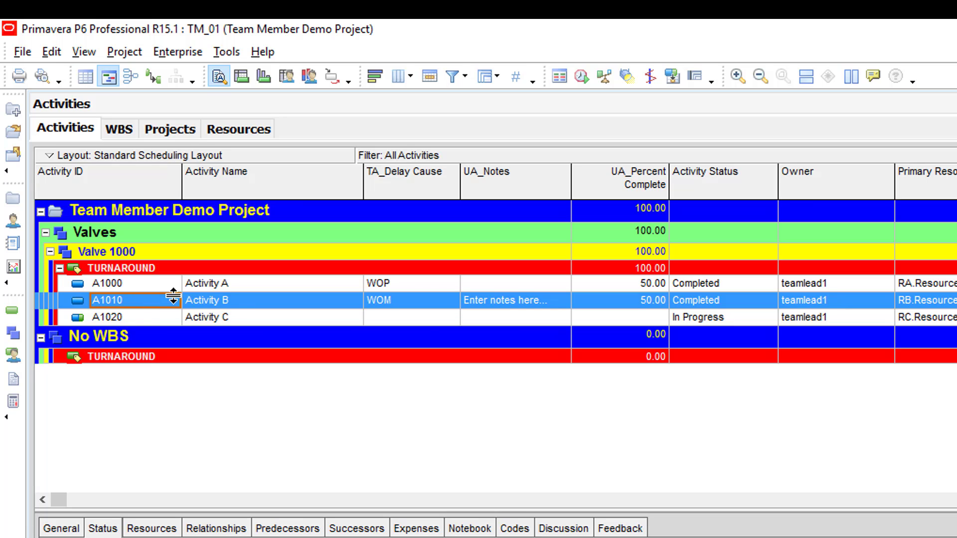
click(228, 303)
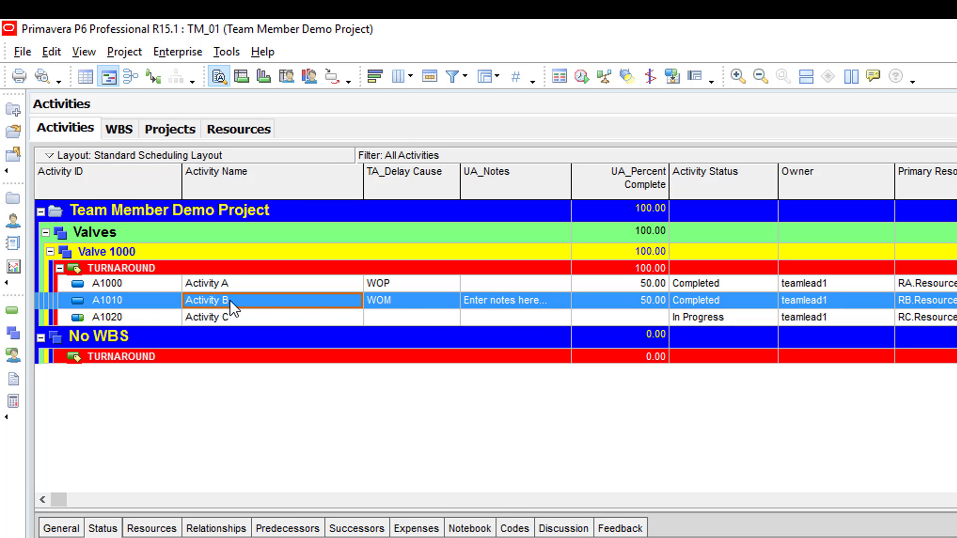
click(725, 301)
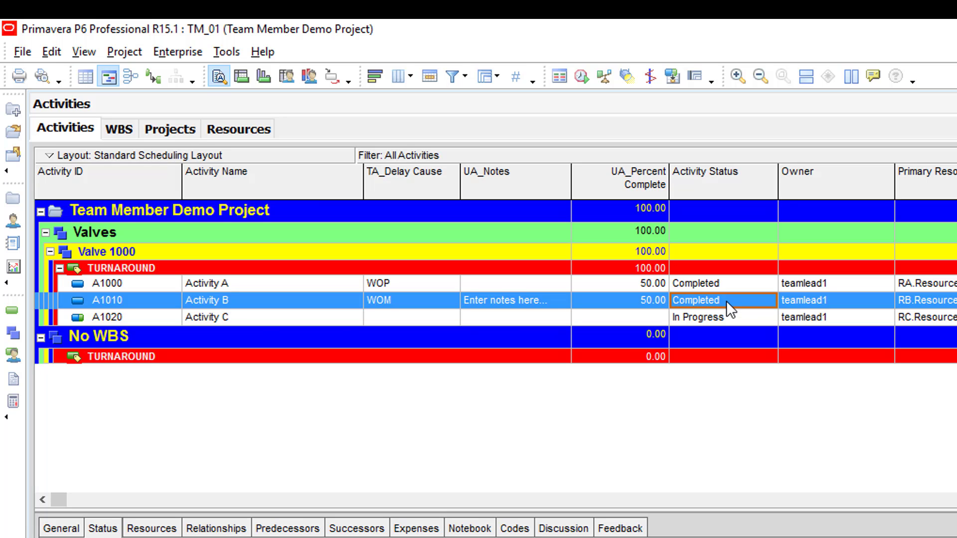
click(507, 300)
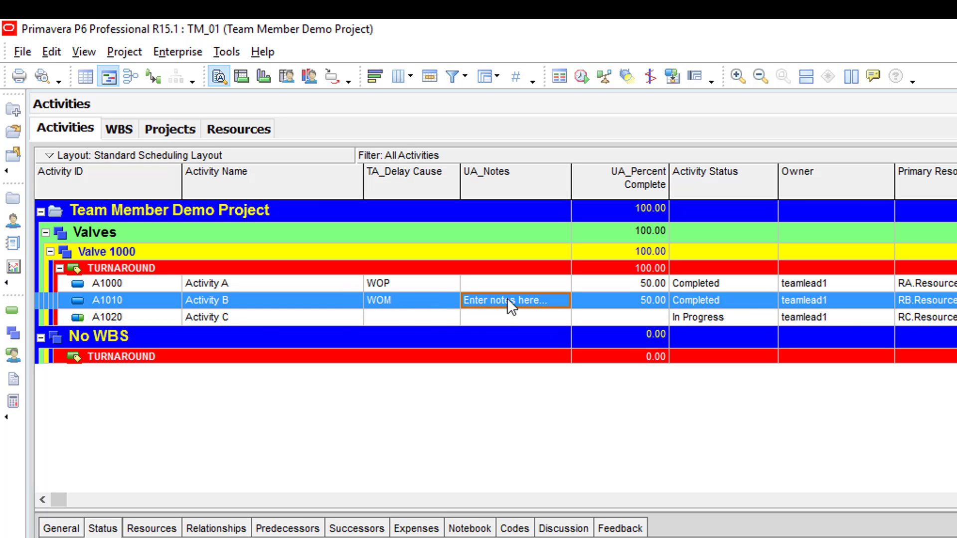
drag(571, 172, 592, 172)
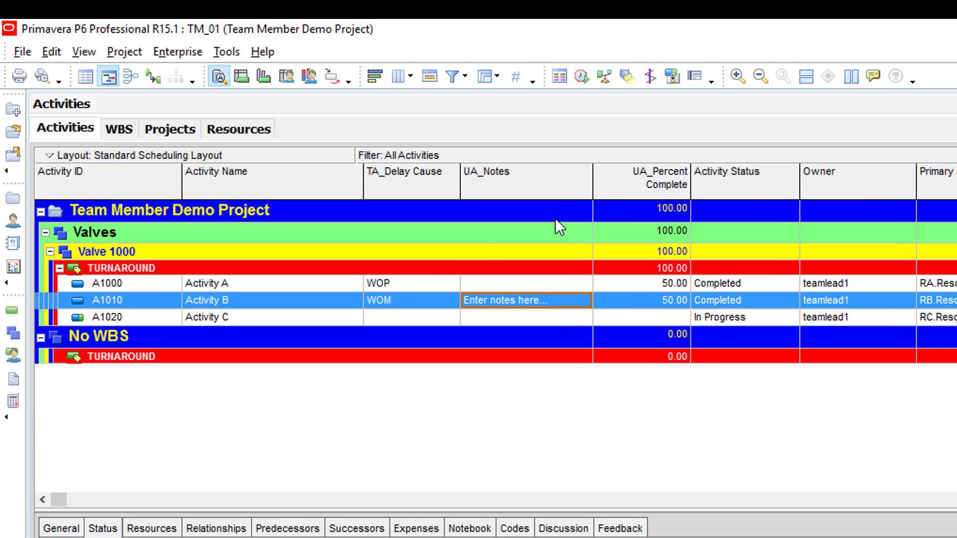
- Examine the TA_Delay Cause code choices for Activities A and B without changing their assignments
click(401, 286)
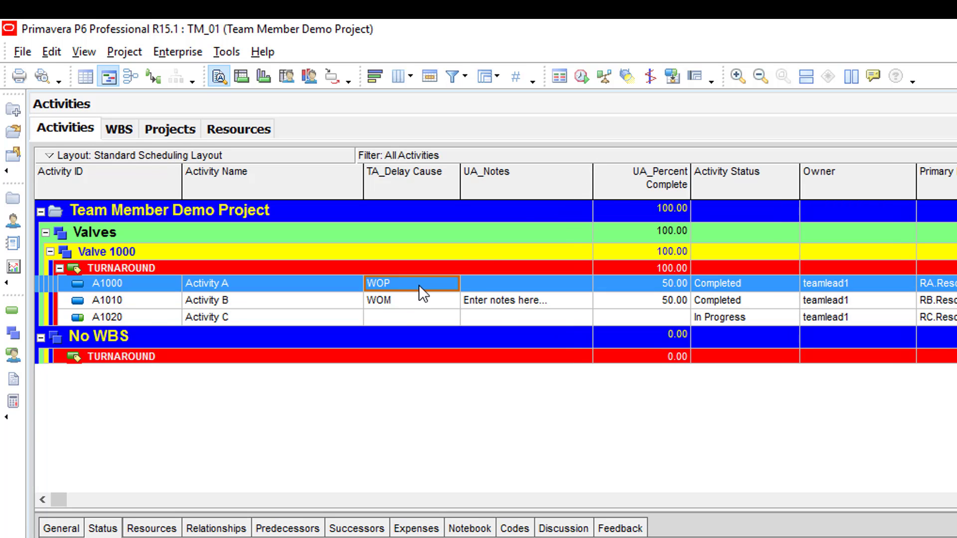
double_click(453, 283)
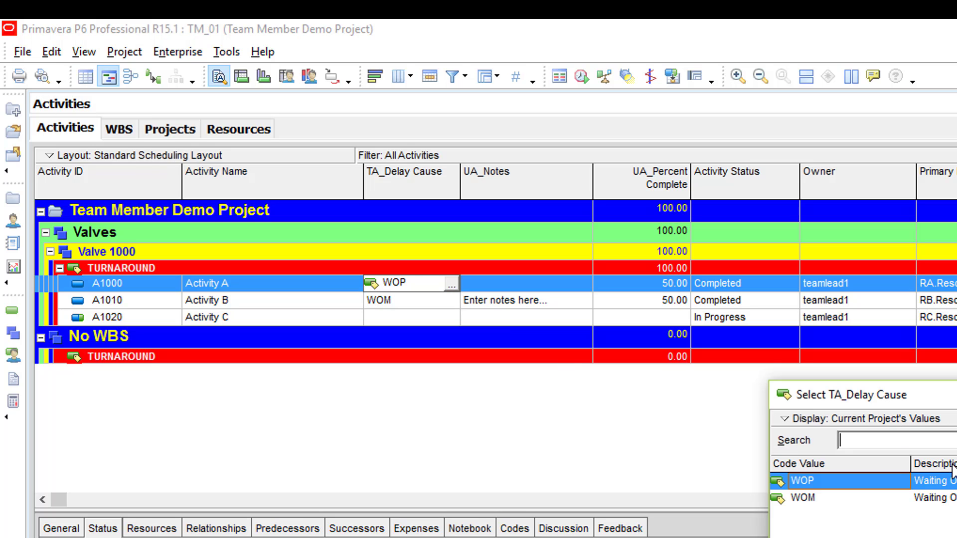
key(Return)
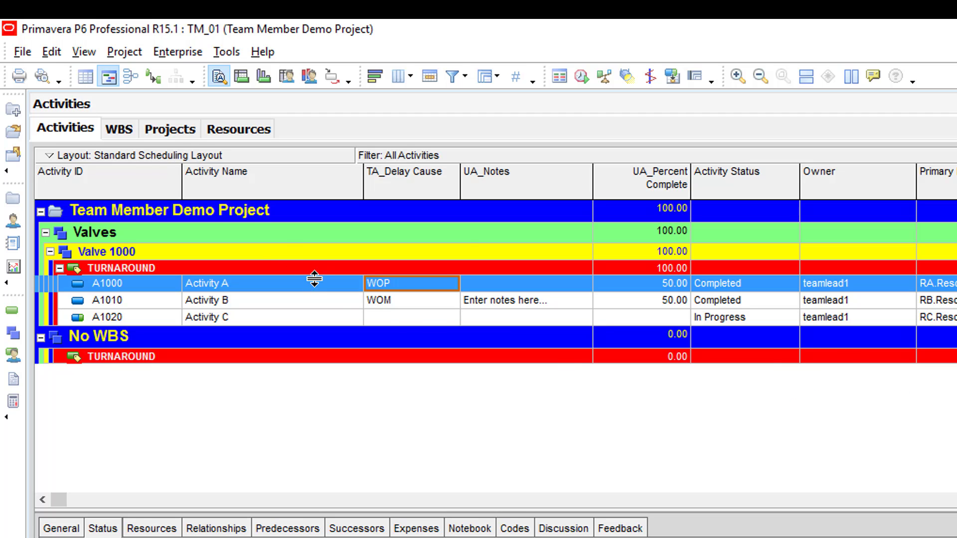
click(424, 303)
double_click(454, 300)
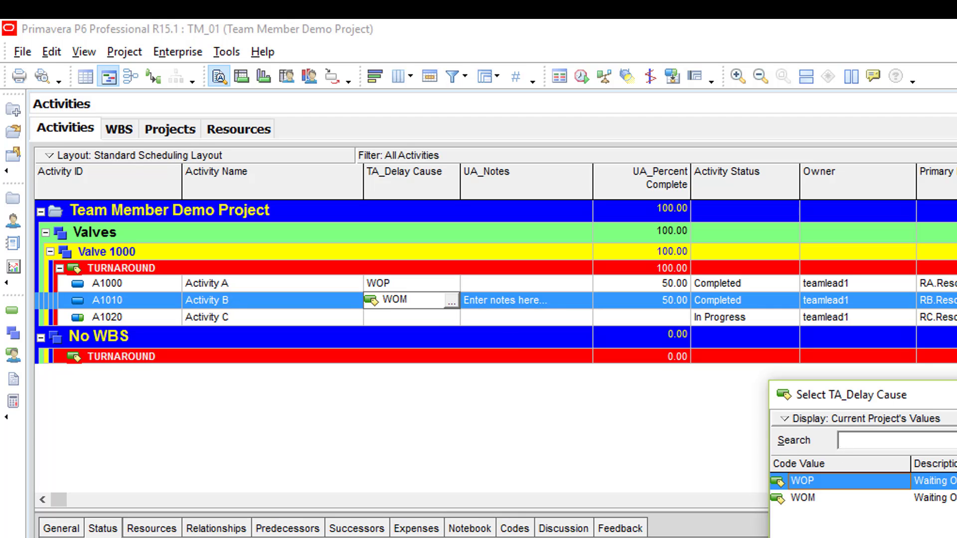
key(Escape)
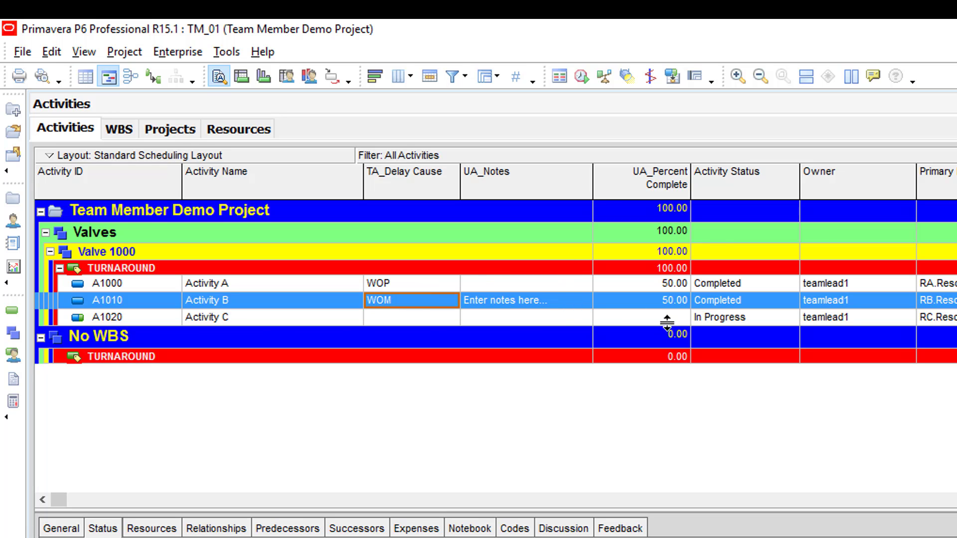
- Set UA_Percent Complete to 100 for Activity A and Activity B
click(662, 299)
click(662, 298)
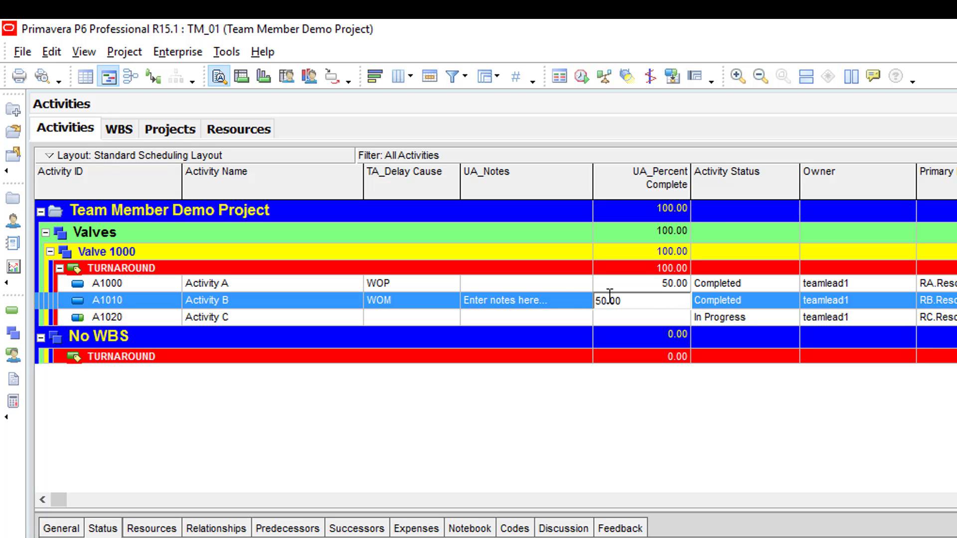
click(653, 319)
click(647, 302)
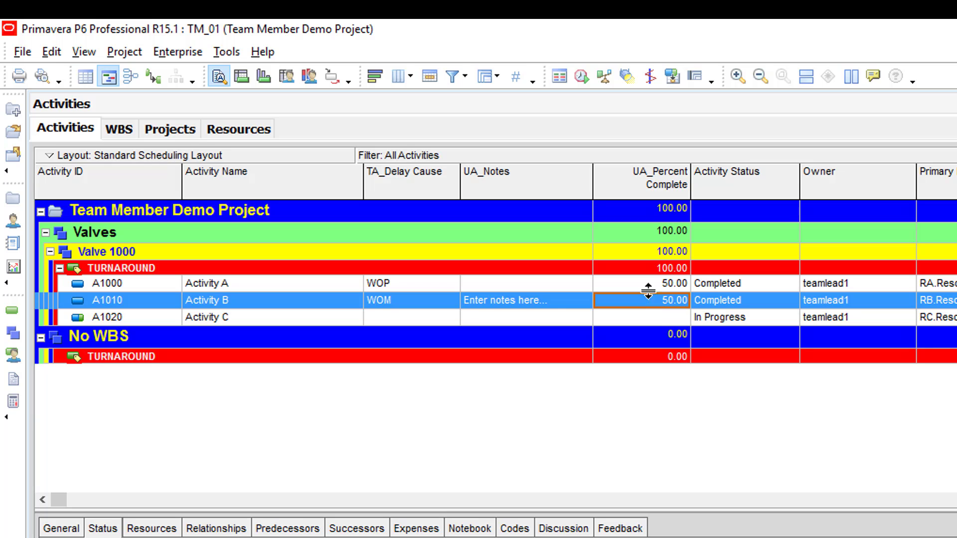
click(680, 285)
text(100)
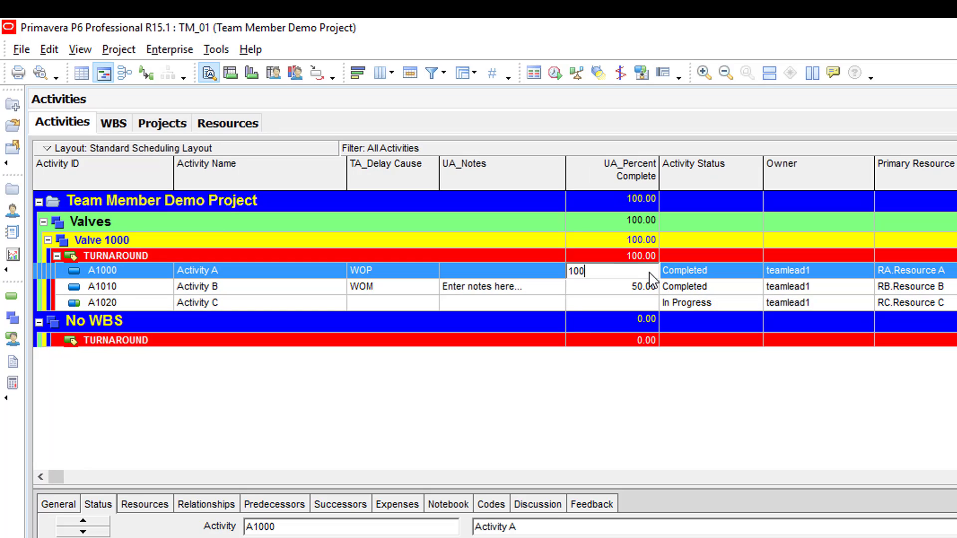
key(Return)
key(Down)
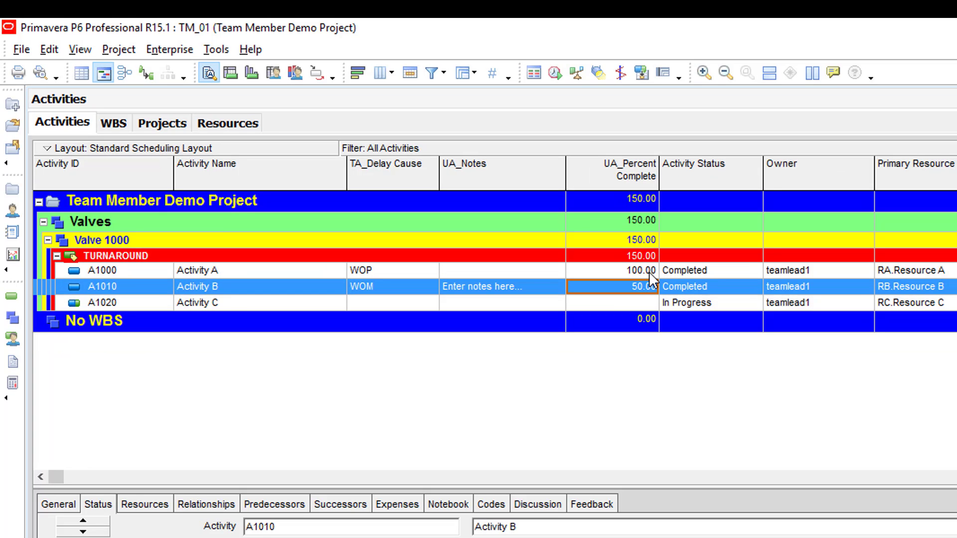
text(100)
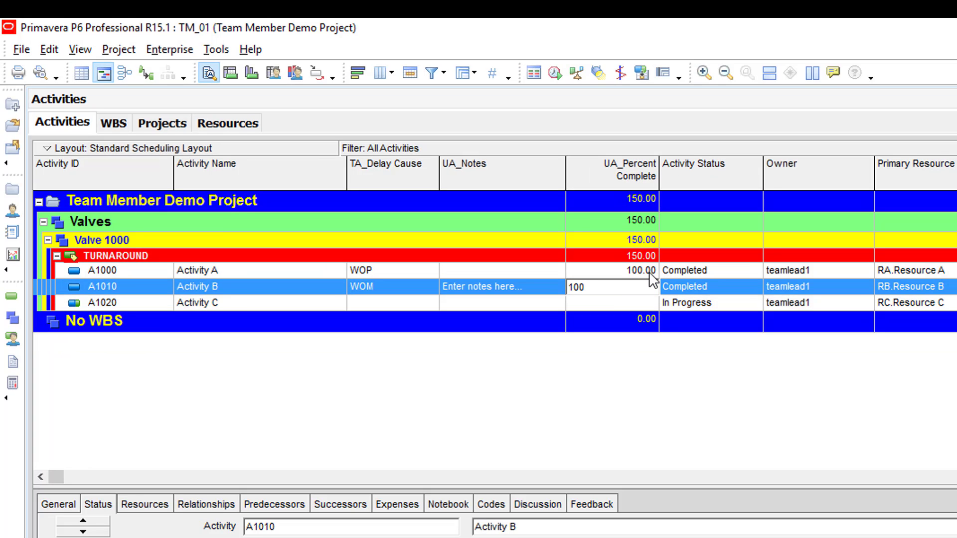
key(Return)
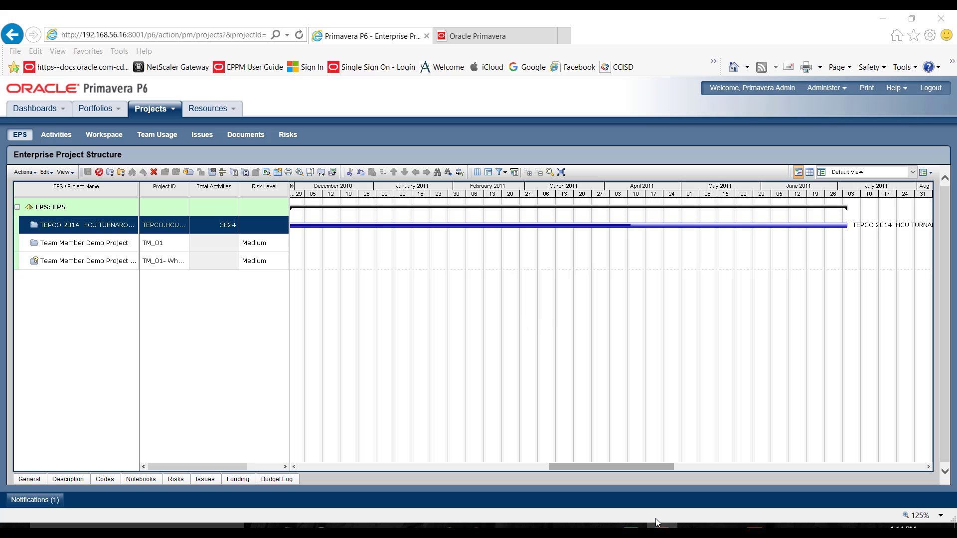
- Switch to P6 Professional and show the activities of the TEPCO 2014 HCU TURNAROUND project
click(754, 529)
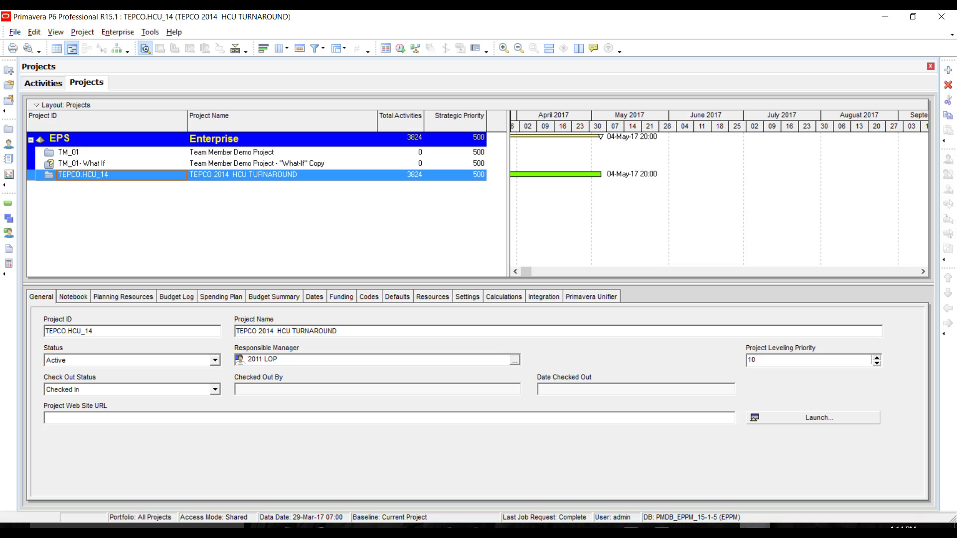
click(221, 177)
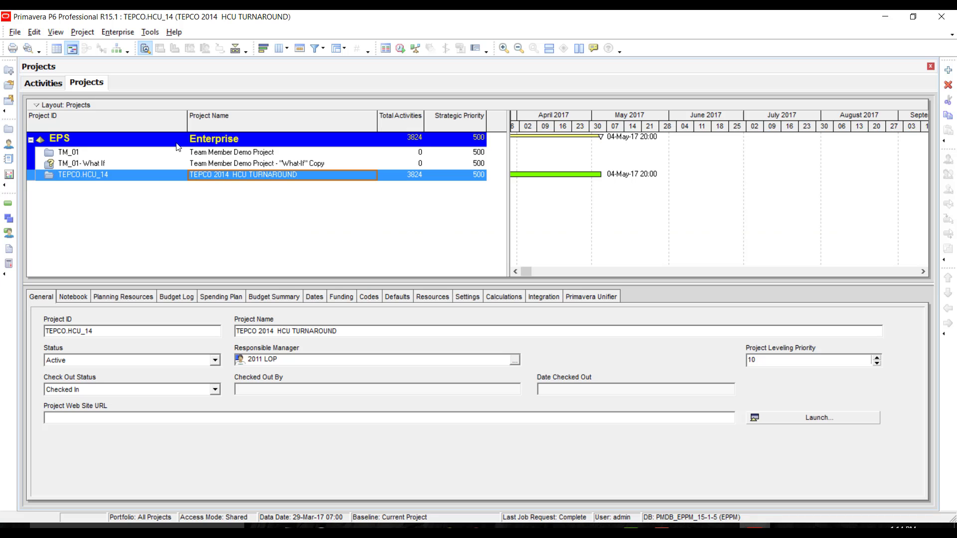
click(154, 177)
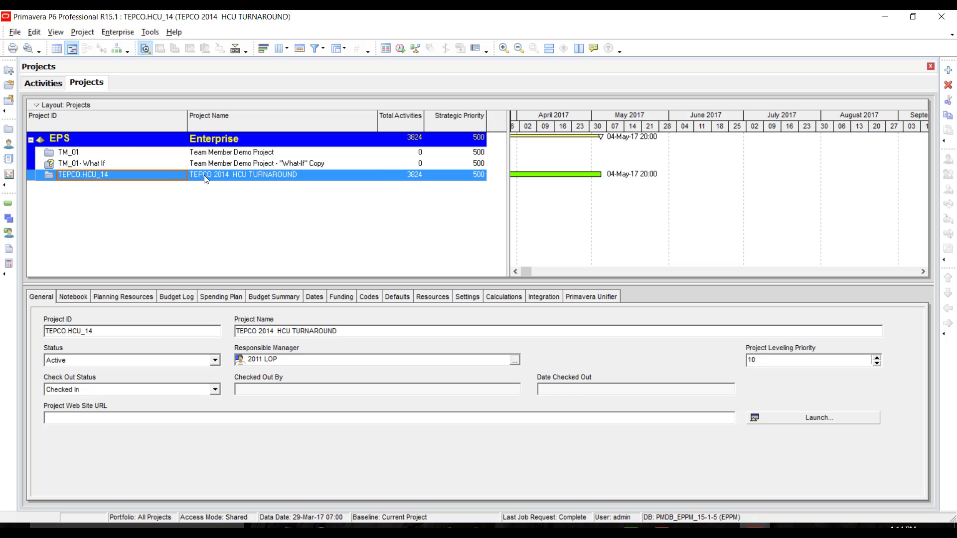
click(8, 203)
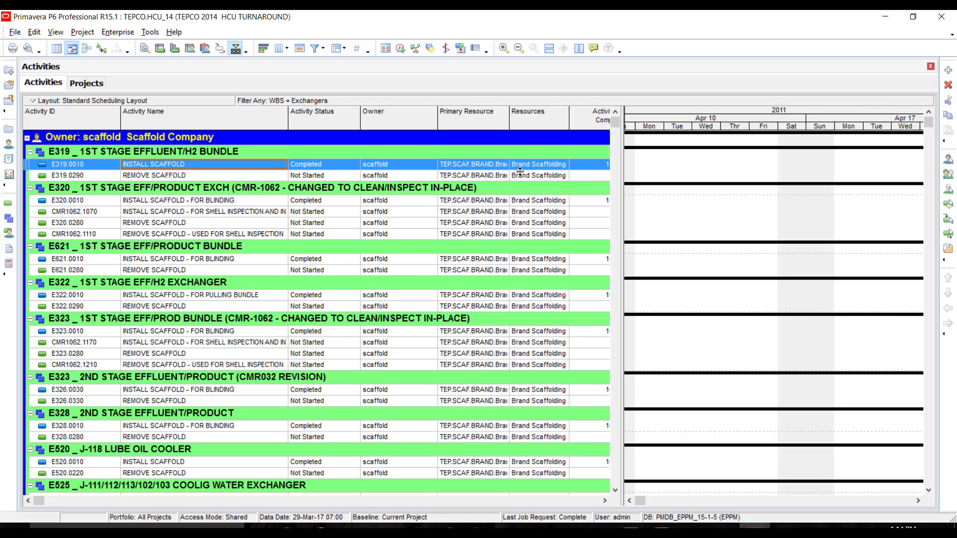
- Collapse the scaffold and insulation owner groups to view the activities owned by exchangers
click(403, 176)
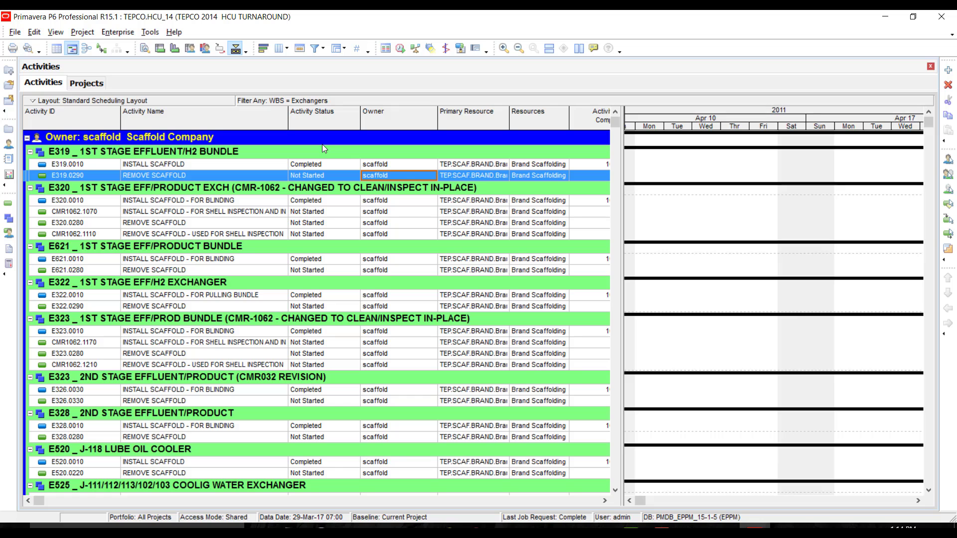
click(380, 144)
key(minus)
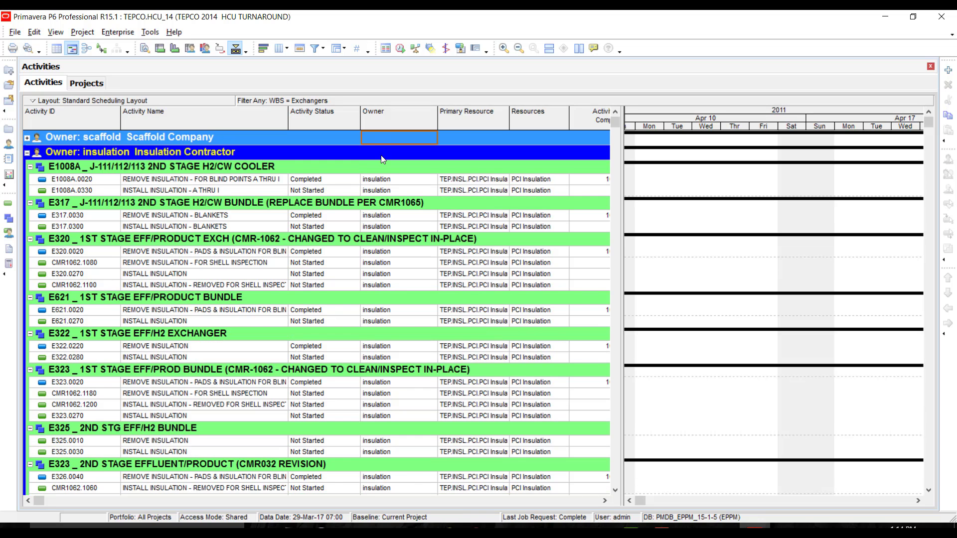
key(Down)
key(minus)
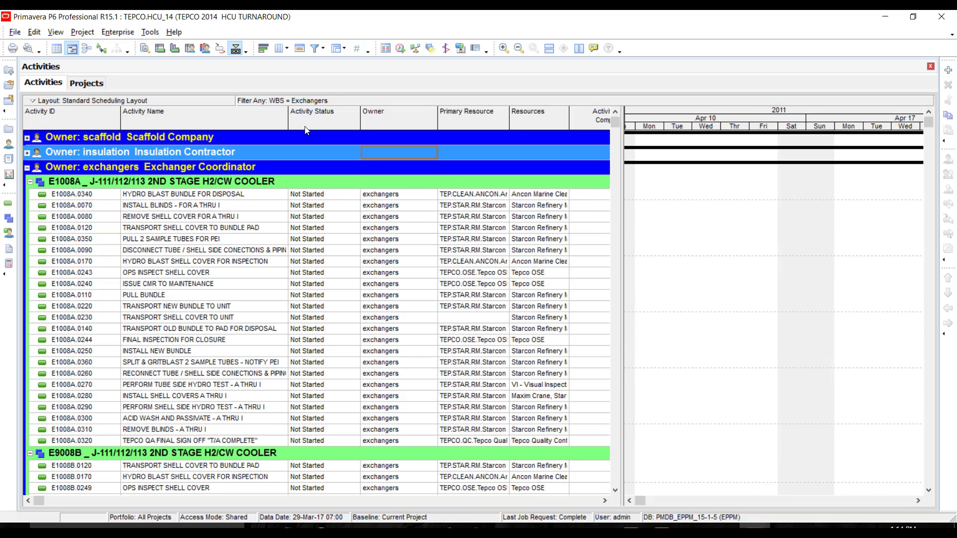
click(342, 173)
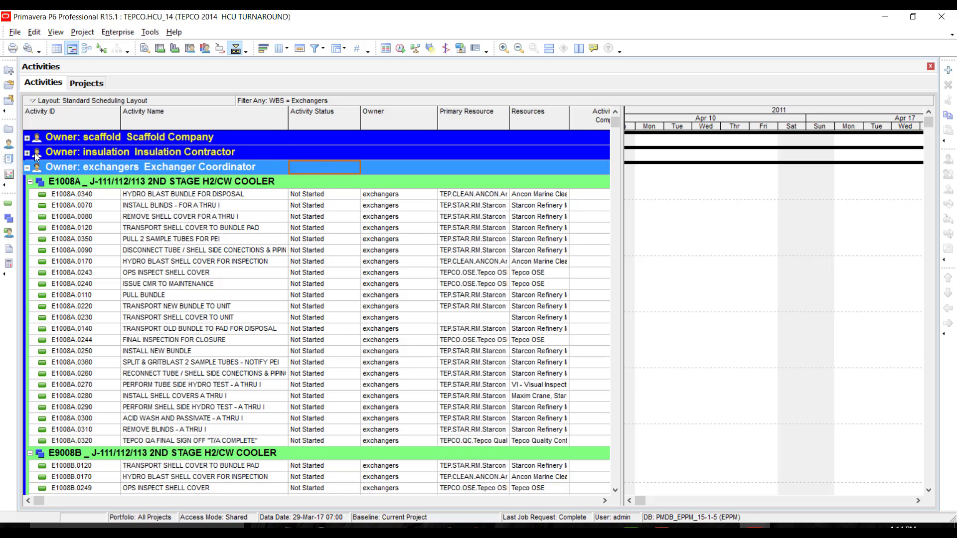
- Expand the scaffold owner group to examine its activities, and collapse and re-expand all the owner groups
click(145, 137)
key(plus)
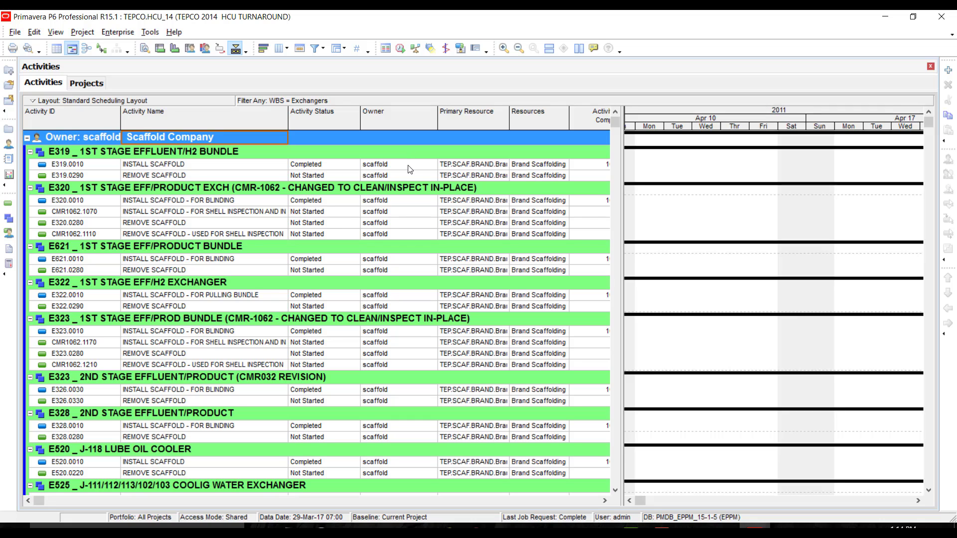
click(394, 165)
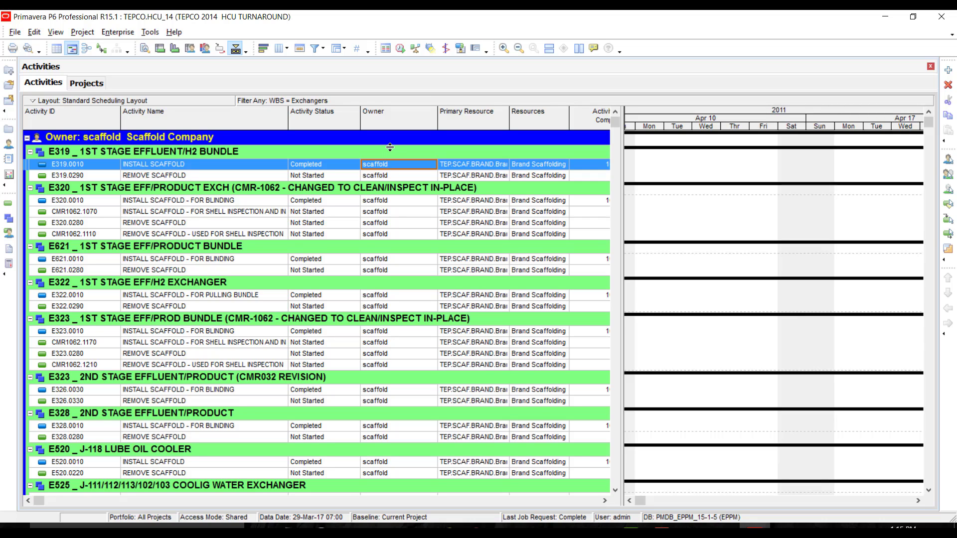
click(394, 175)
key(ctrl+KP_Subtract)
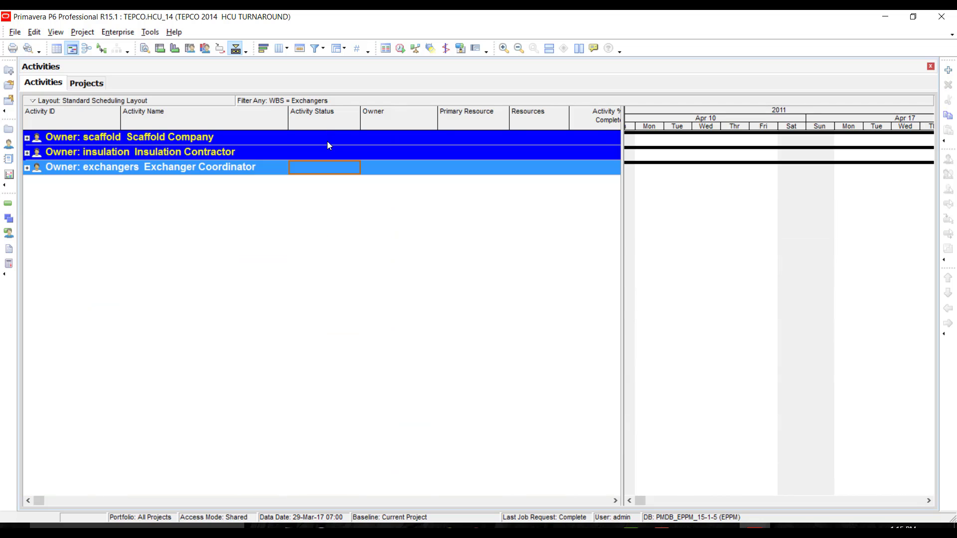
click(326, 141)
key(ctrl+KP_Add)
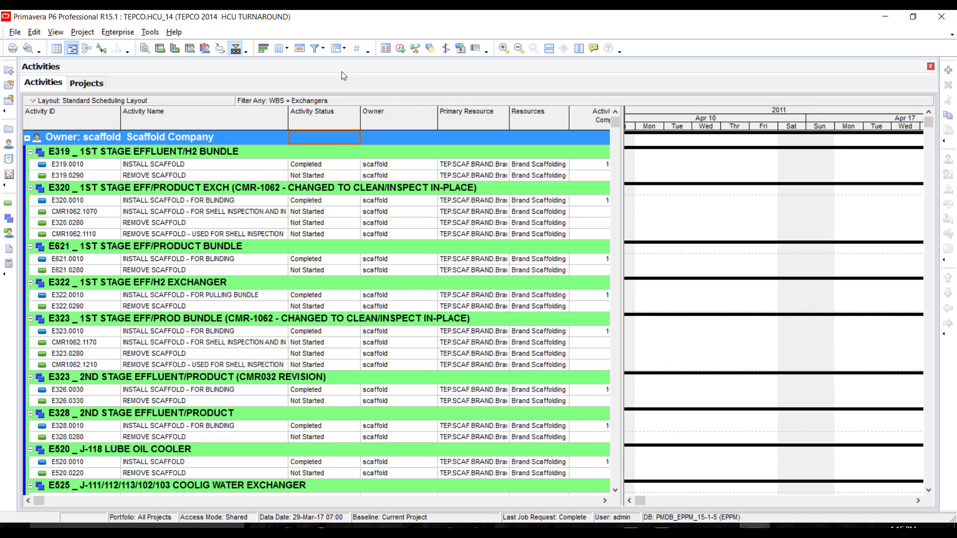
- Switch to P6 web and review the Team Member status update, activity update and status review preferences of TEPCO 2014 HCU TURNAROUND
click(338, 48)
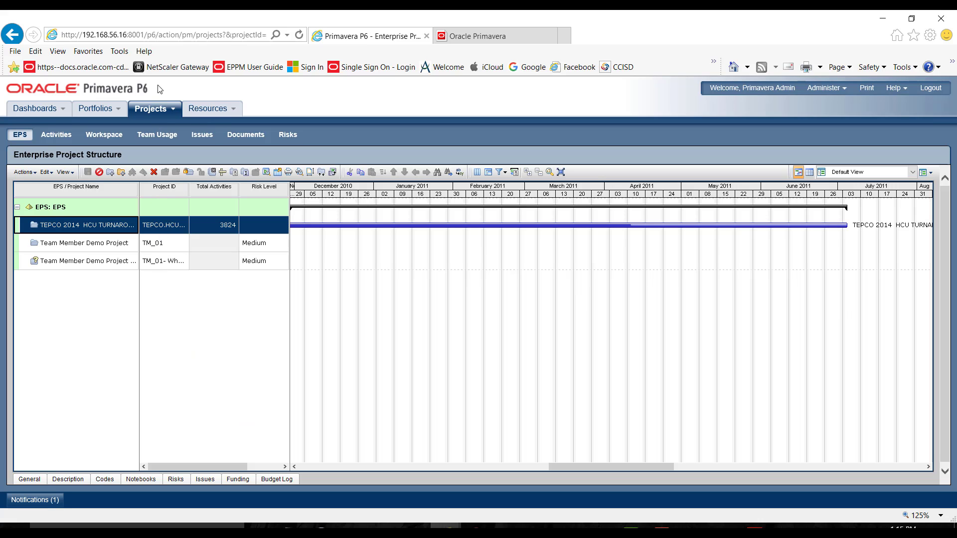
right_click(122, 227)
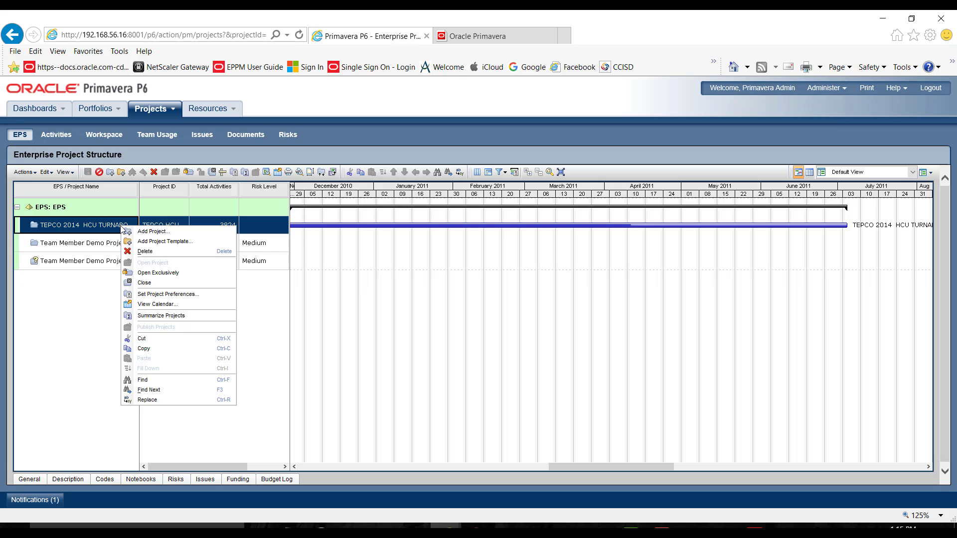
click(166, 295)
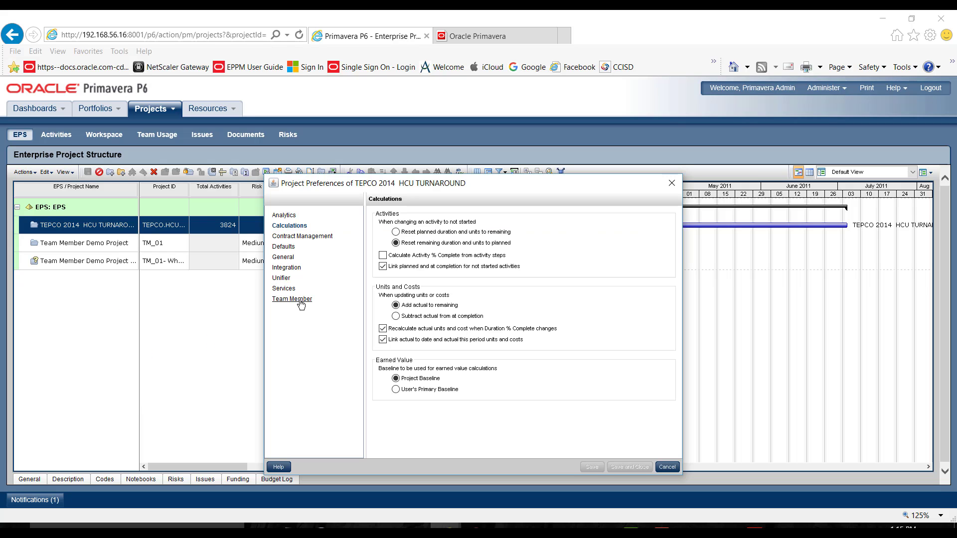
click(299, 299)
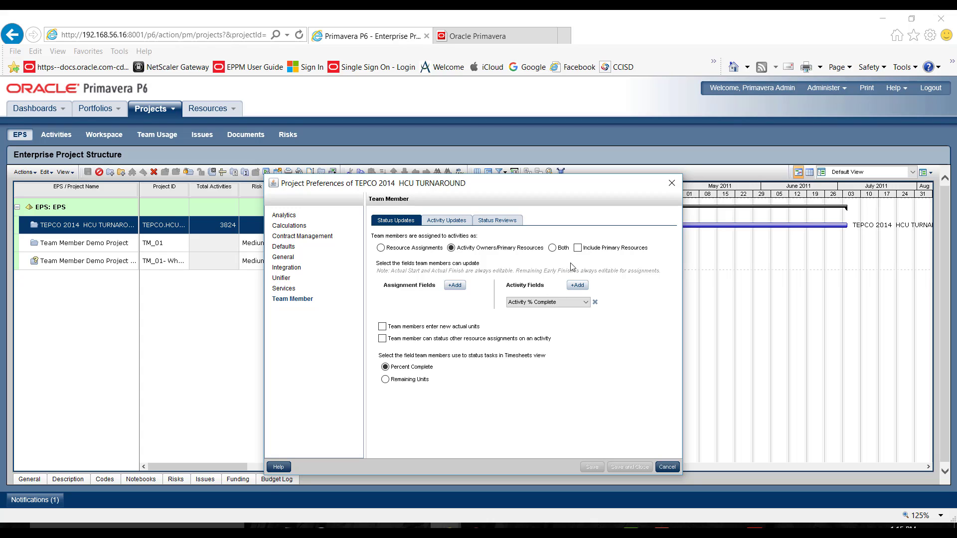
click(446, 221)
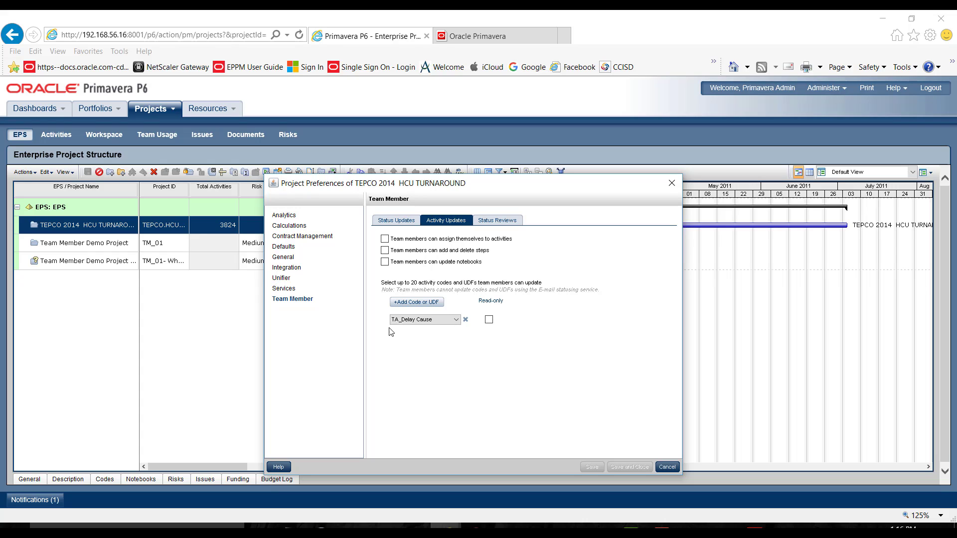
click(501, 222)
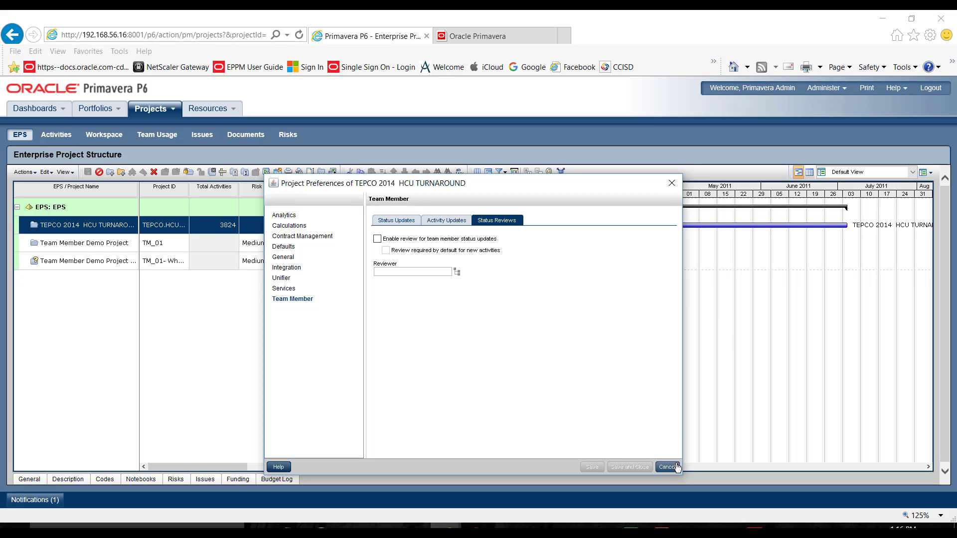
- Switch to Team Member, sign in as exchangers with the account password and list the tasks for the Today timeframe
key(ctrl+Tab)
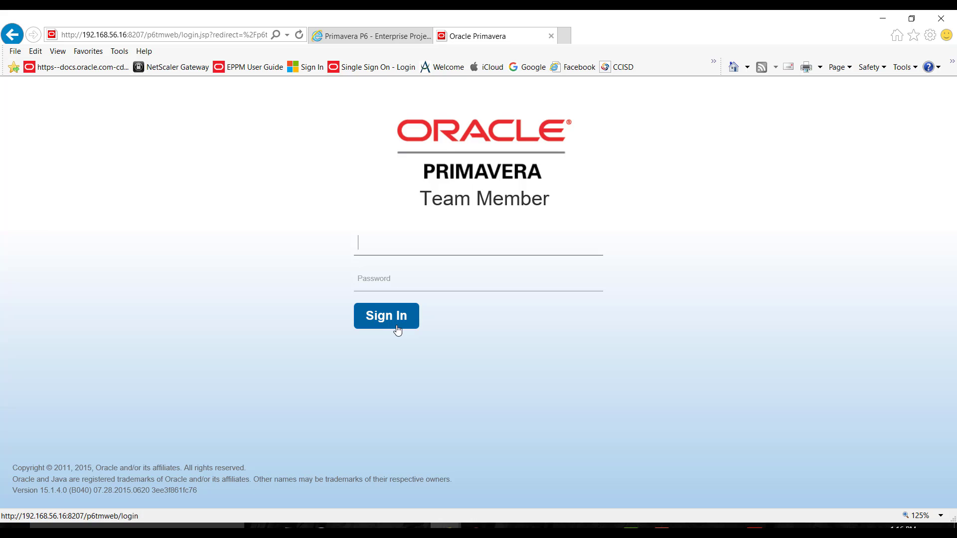
click(391, 244)
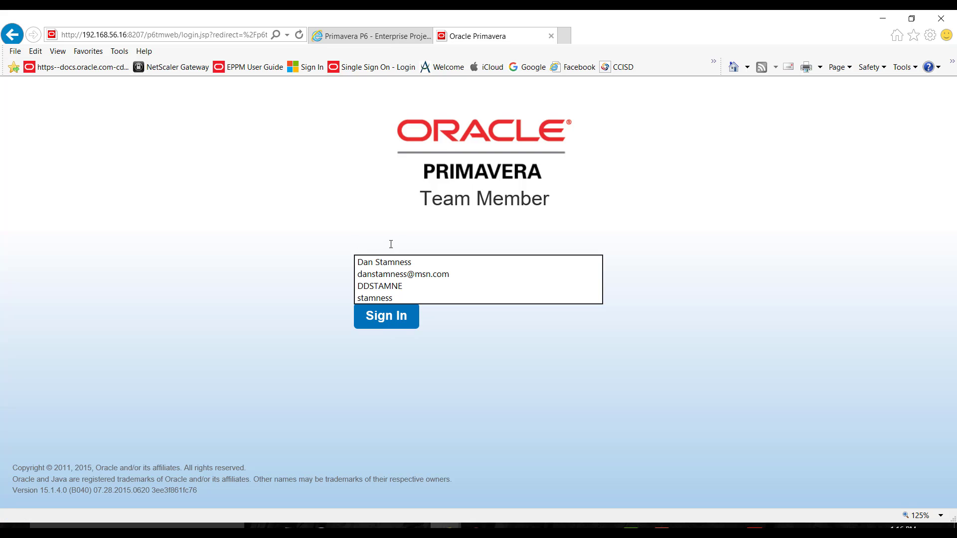
text(exc)
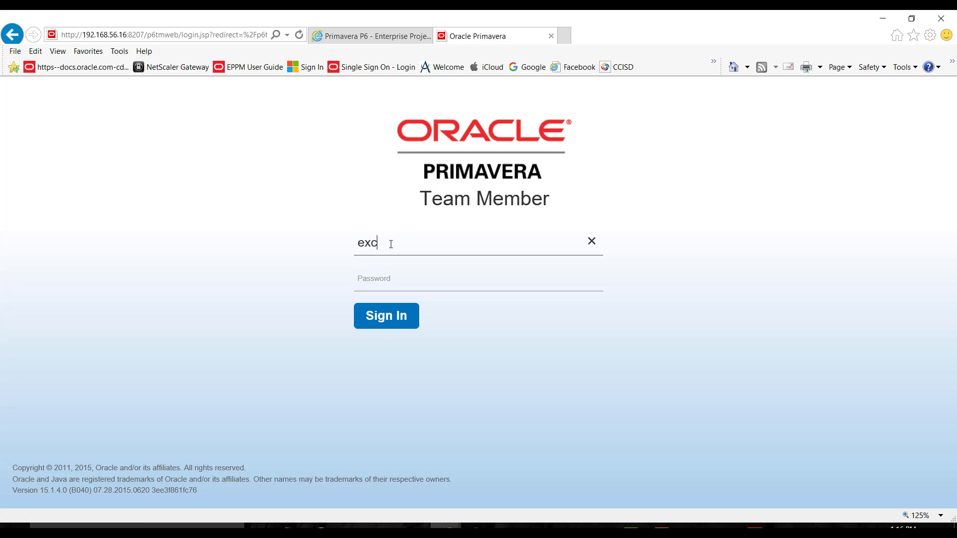
text(hangers)
key(Tab)
text(x)
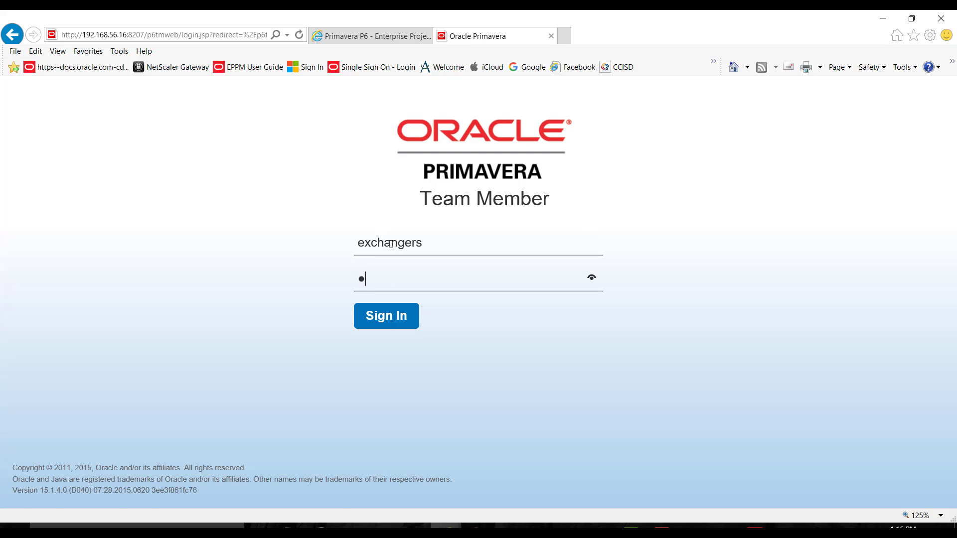
key(Return)
key(Up)
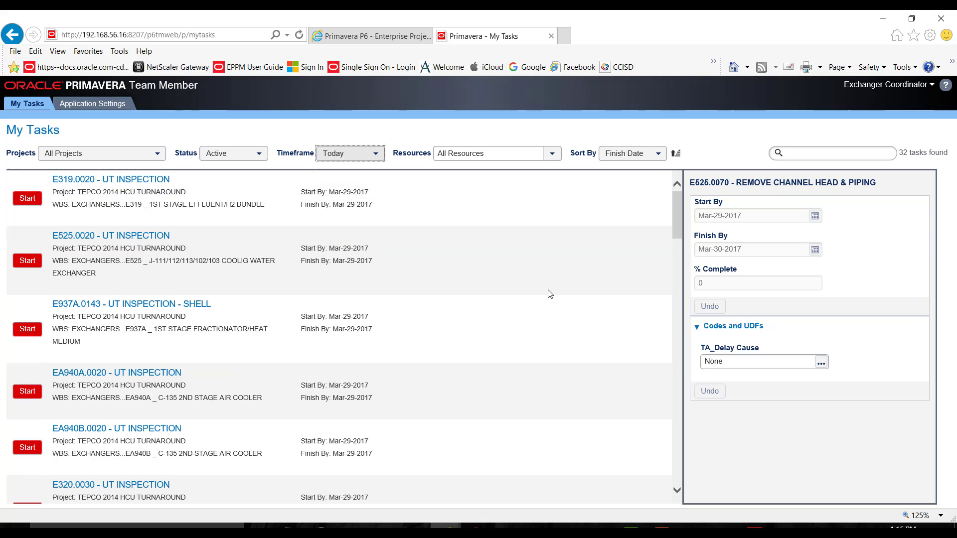
- Mark the UT INSPECTION tasks E319.0020 and E525.0020 as started and finished
click(28, 198)
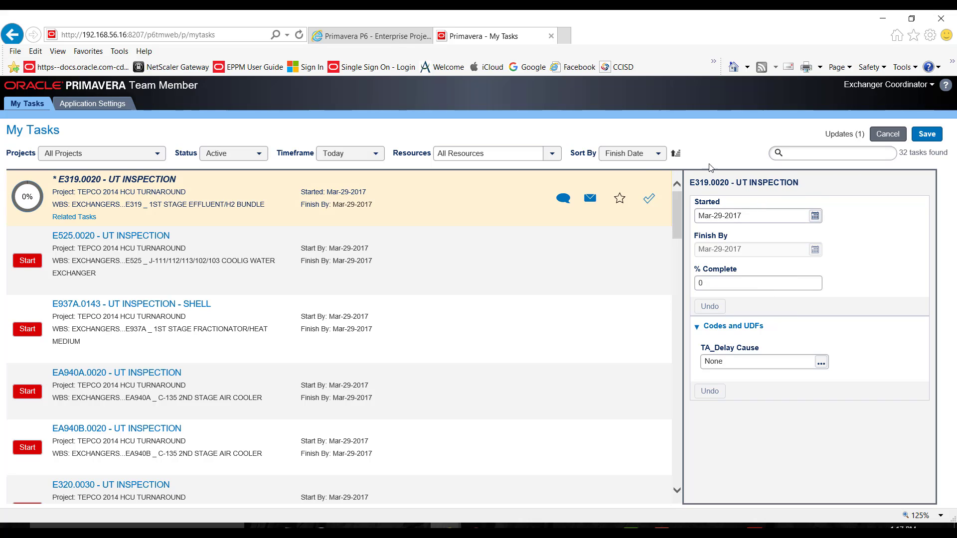
click(648, 201)
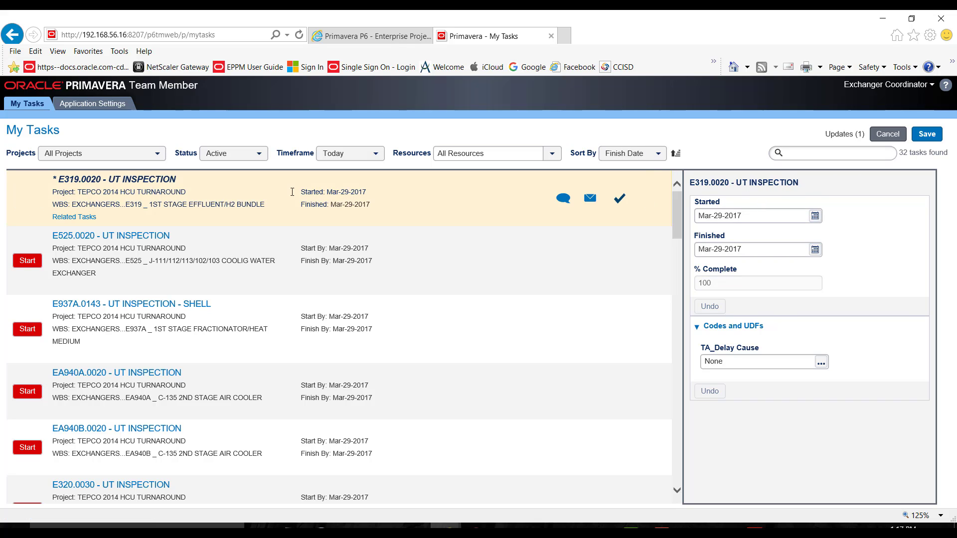
click(31, 261)
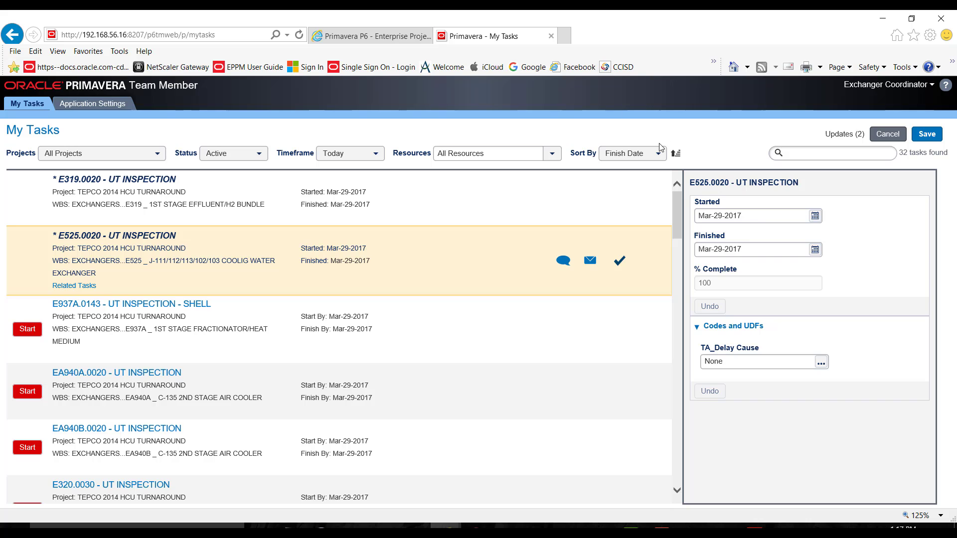
- With the tasks sorted by Task ID, start CMR1022.0030 at 50% complete and mark CMR1022.0040 as started and finished
click(659, 158)
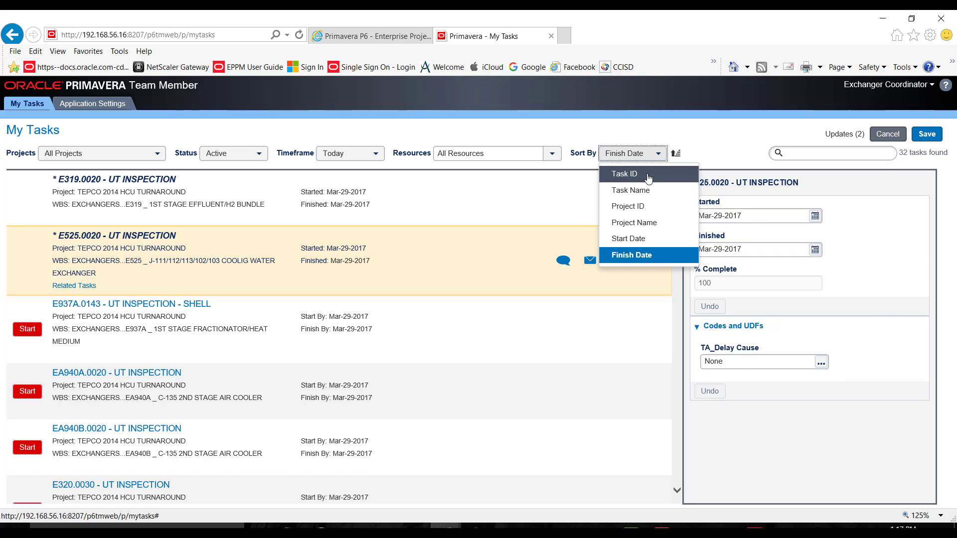
click(648, 177)
click(27, 205)
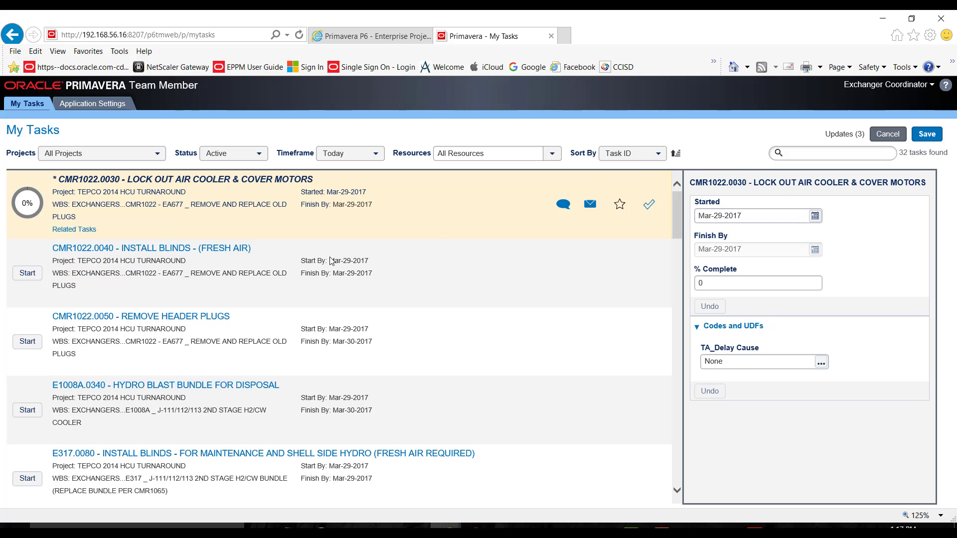
click(745, 287)
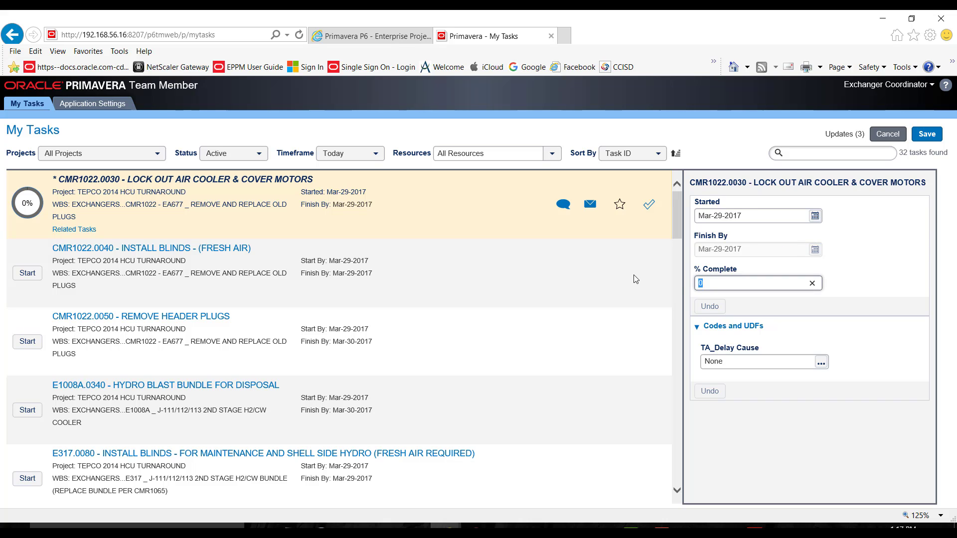
text(50)
click(451, 277)
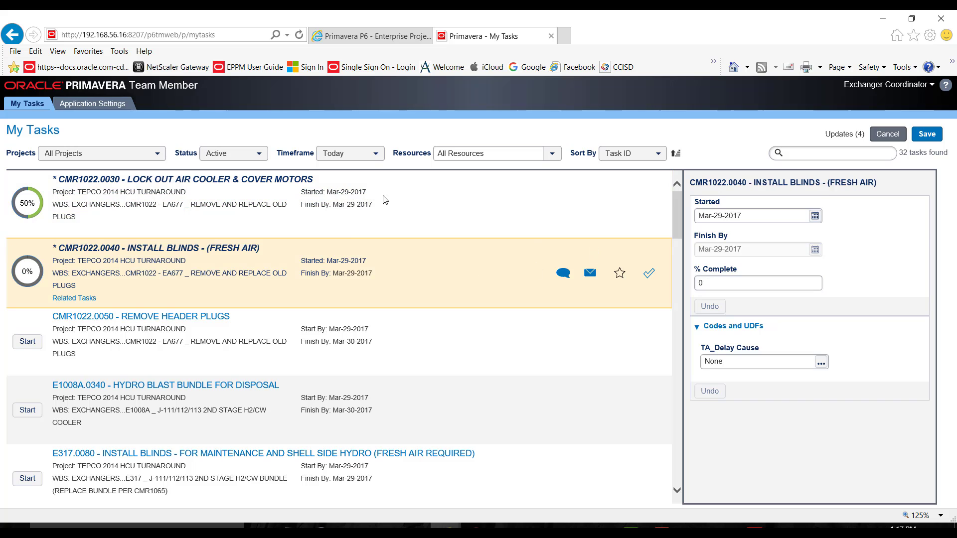
click(649, 274)
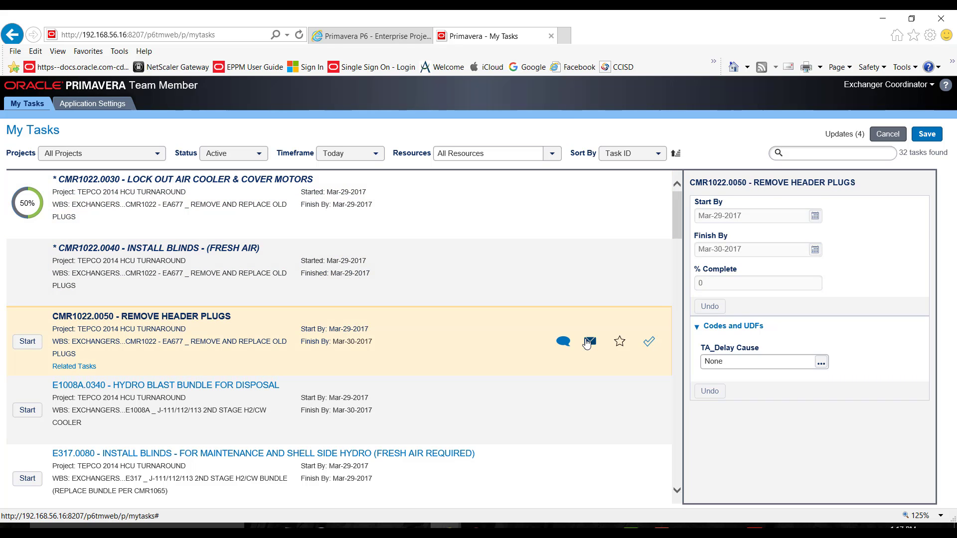
- Post the comment "Problem removing plugs" in the discussion for task CMR1022.0050 - REMOVE HEADER PLUGS
click(563, 342)
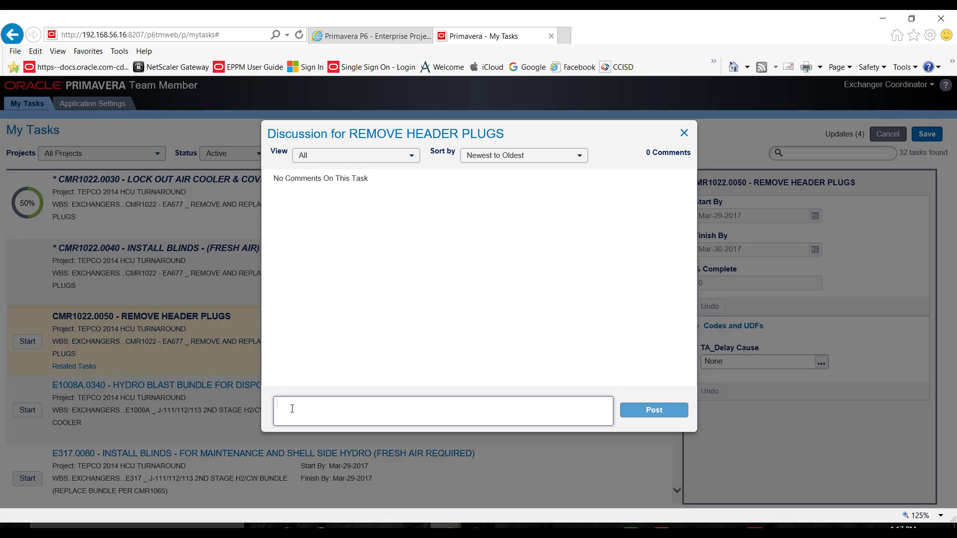
text(Problem )
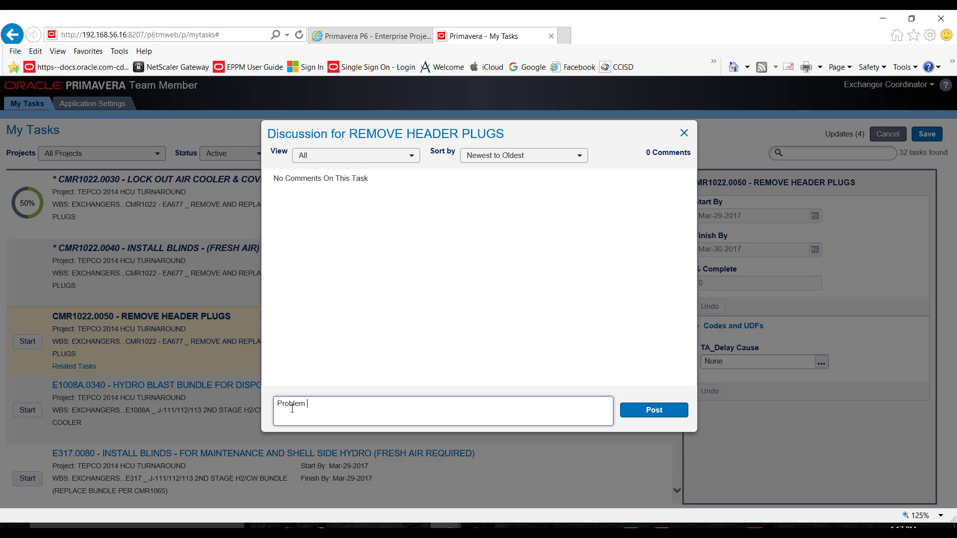
text(removing plugs)
click(650, 410)
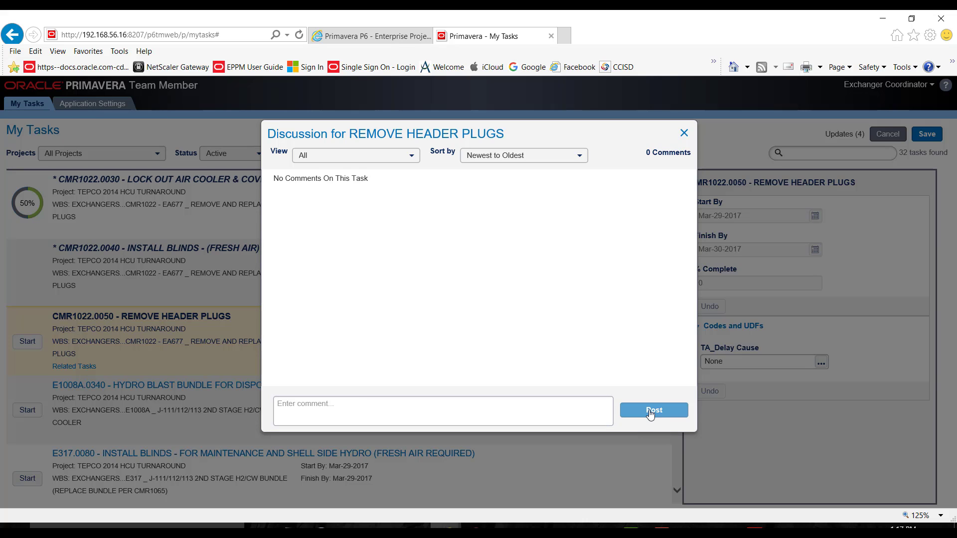
click(581, 405)
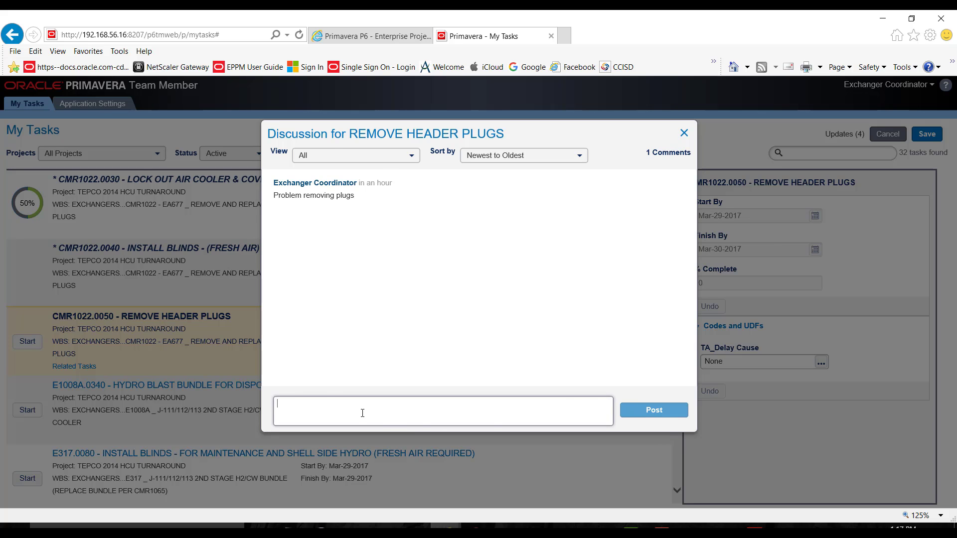
- Assign the TA_Delay Cause code WOP - Waiting On Permit to task E319.0030 - RT INSPECTION and save all pending task updates
click(251, 425)
click(252, 426)
scroll(253, 427, down, 3)
scroll(253, 427, down, 5)
click(150, 314)
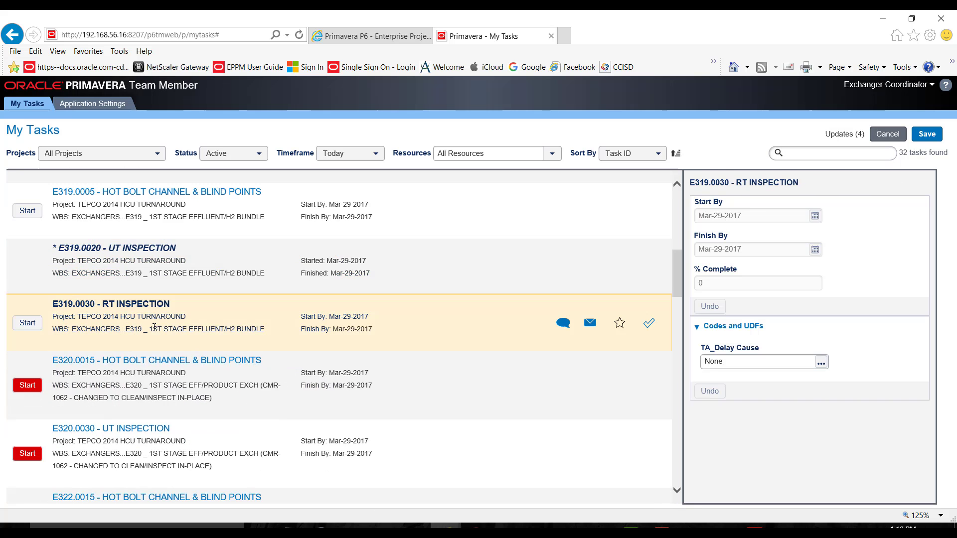
click(822, 363)
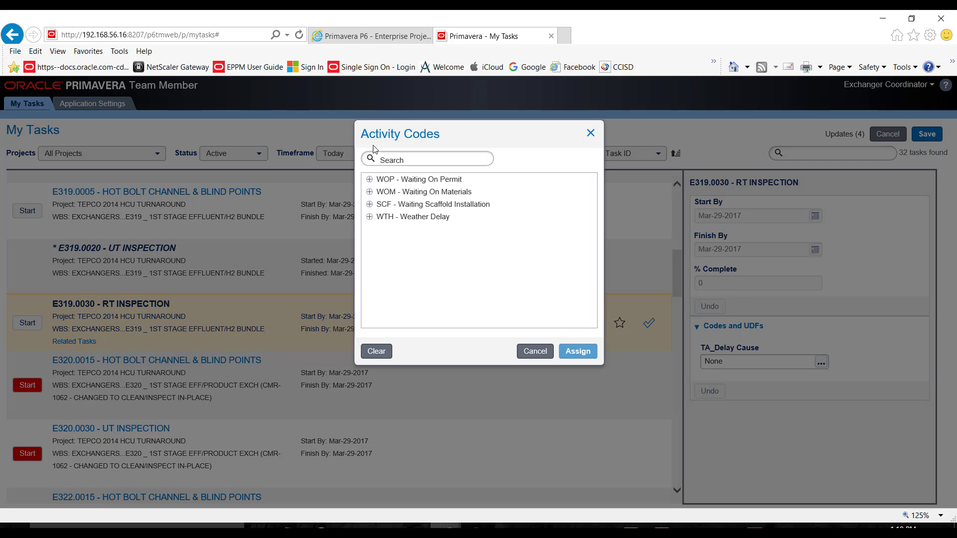
click(448, 180)
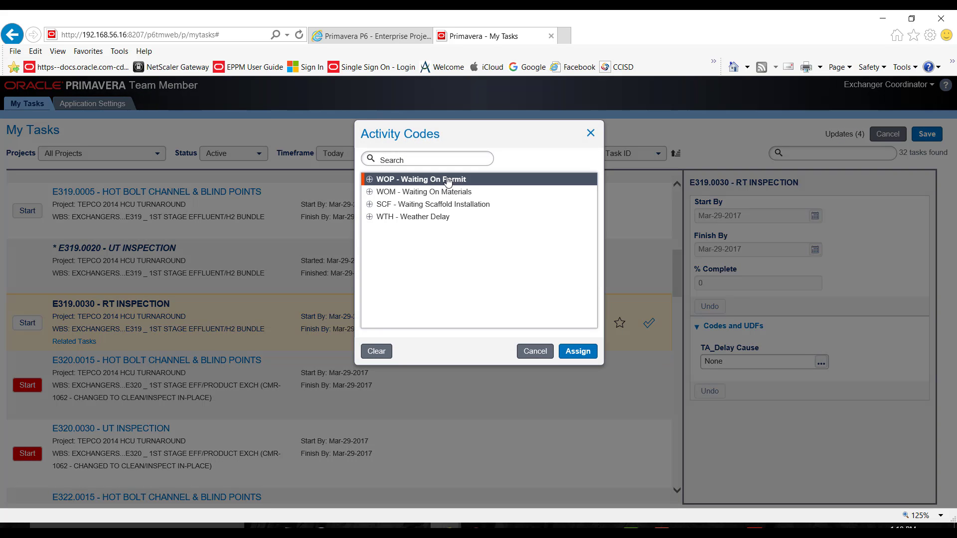
click(579, 352)
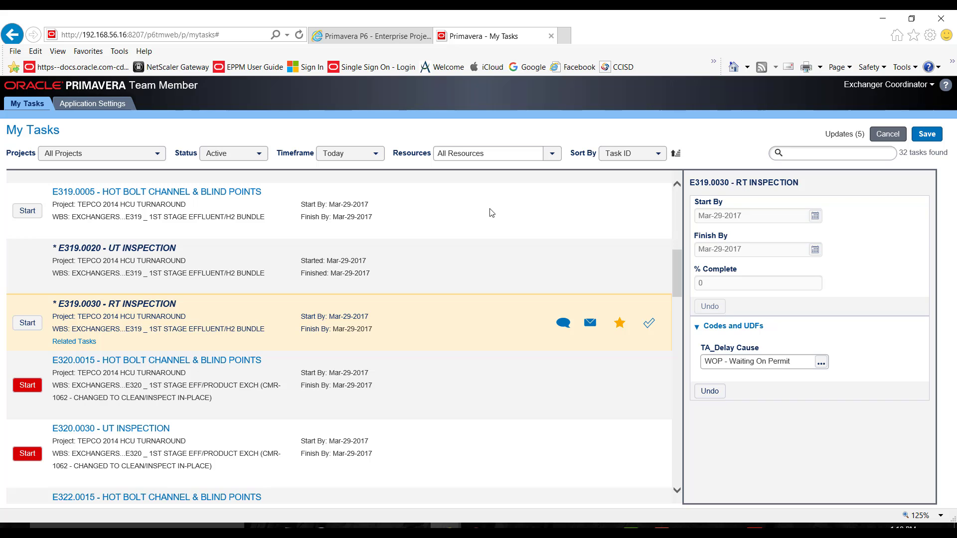
scroll(493, 215, up, 8)
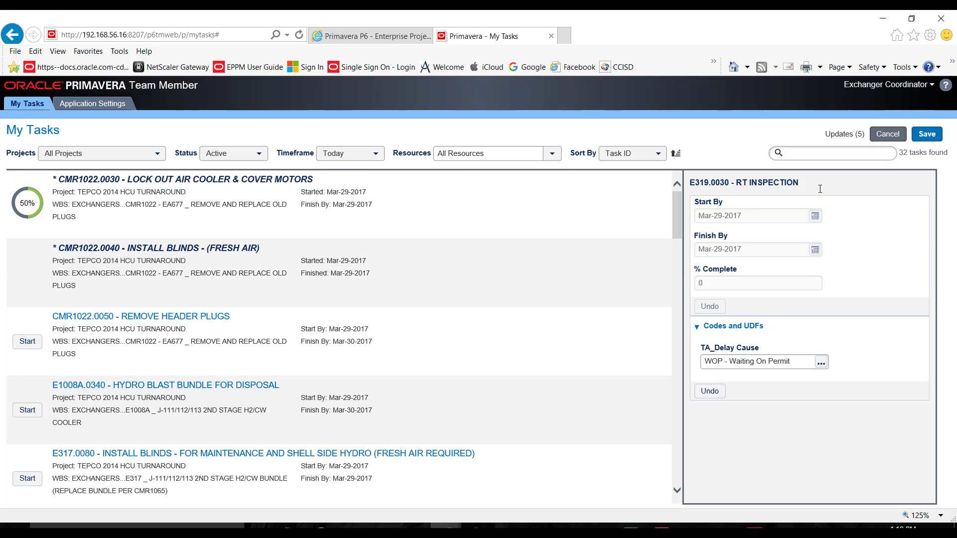
click(926, 134)
- Switch to P6 Professional and look through the scaffold owner's activities and their statuses, down to the exchangers owner group
click(756, 526)
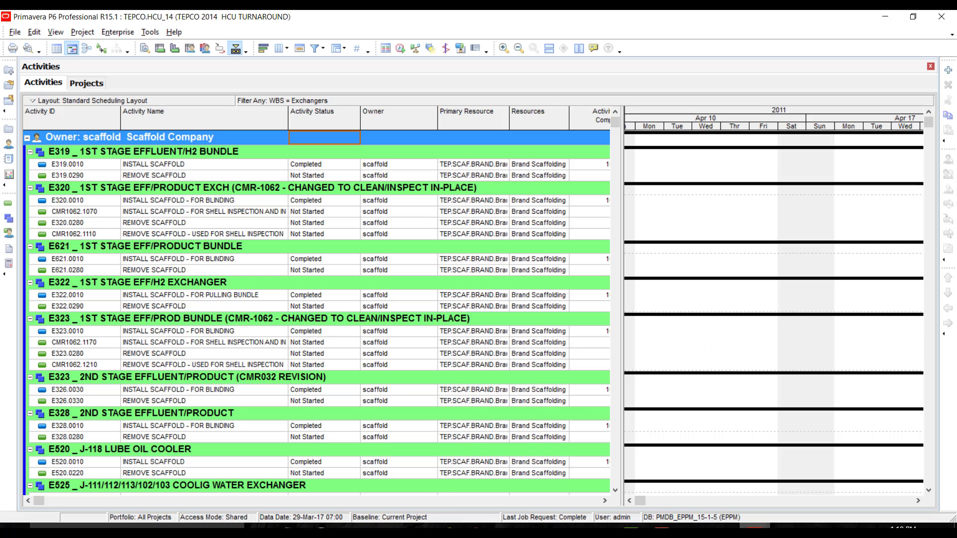
click(101, 164)
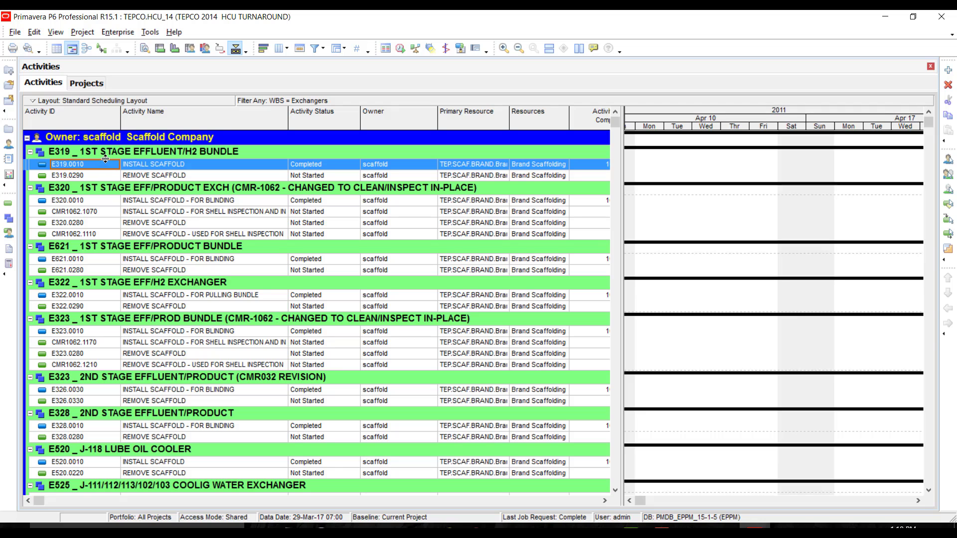
drag(615, 122, 629, 479)
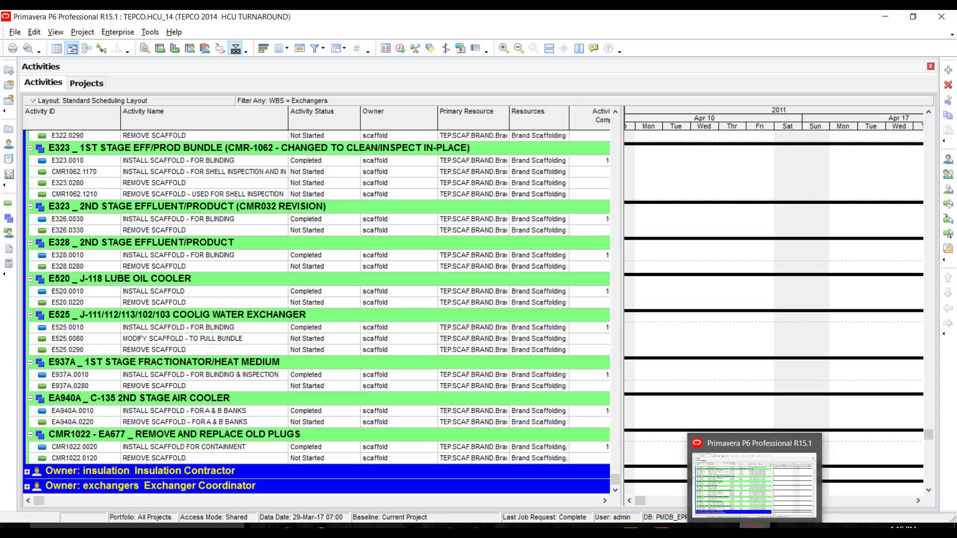
key(alt+Tab)
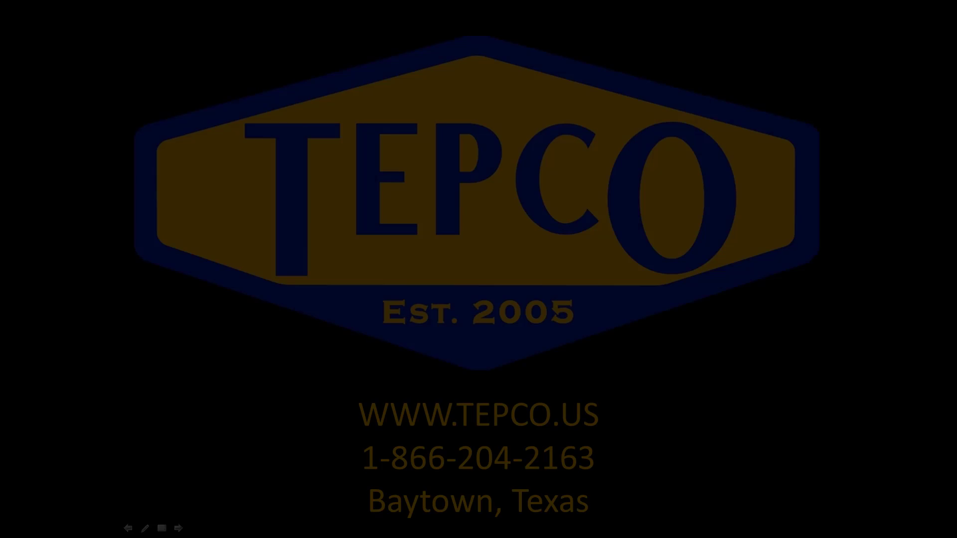